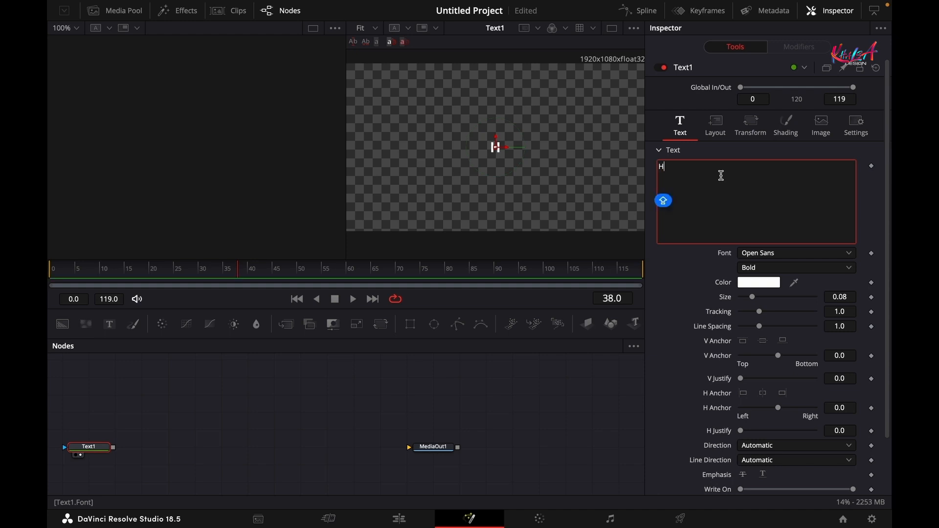
- Finish the H text, then set its font to Poppins, weight Black, and size 0.5
left_click(680, 309)
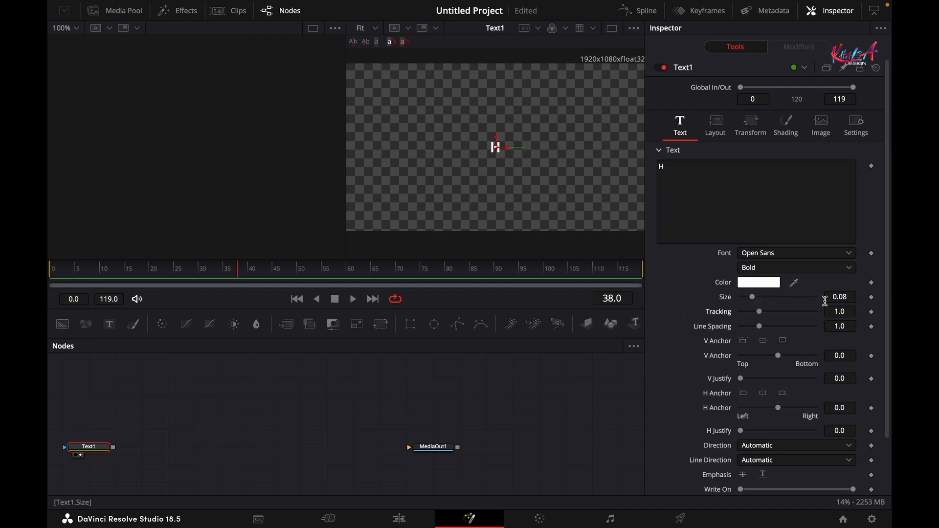
left_click(794, 254)
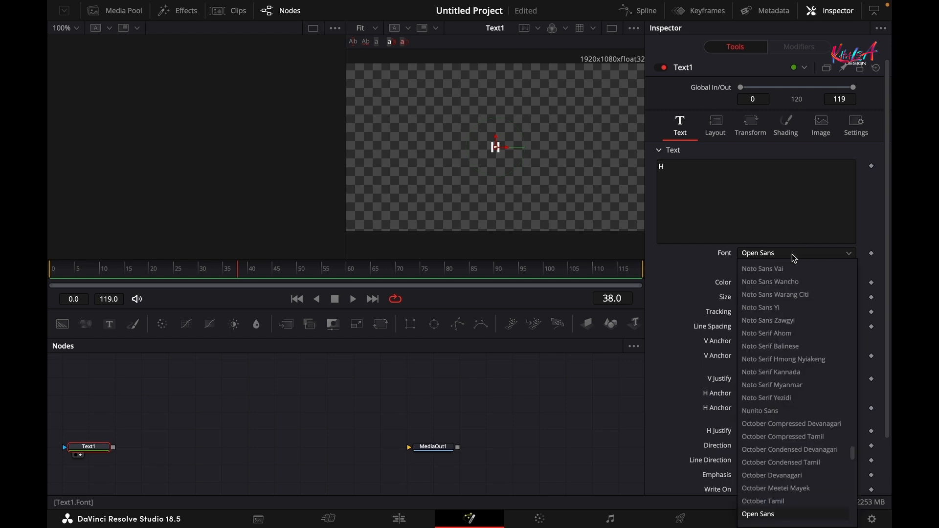
scroll(794, 258, "down", 6)
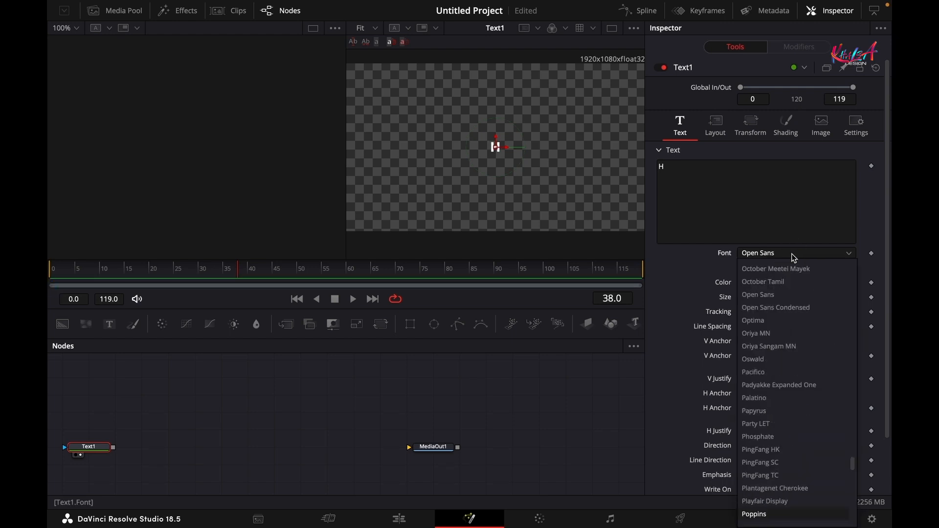
left_click(763, 514)
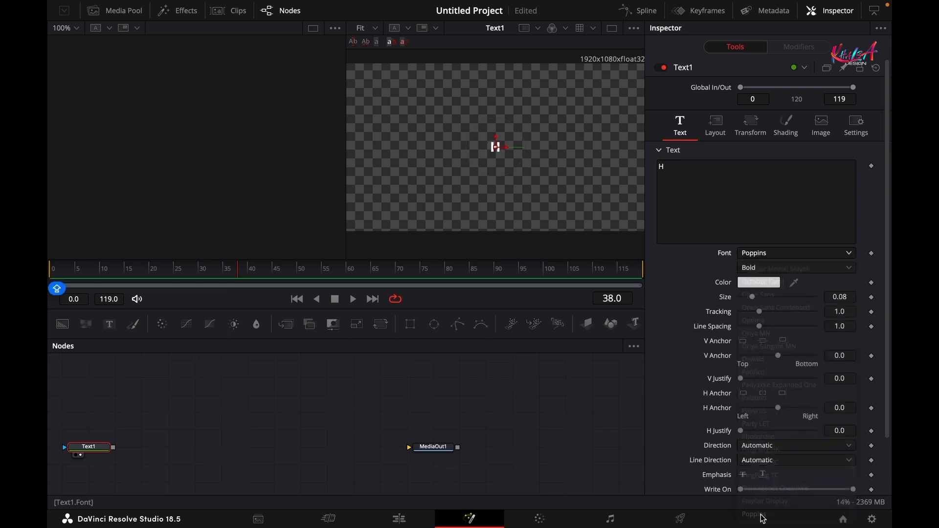
left_click(794, 267)
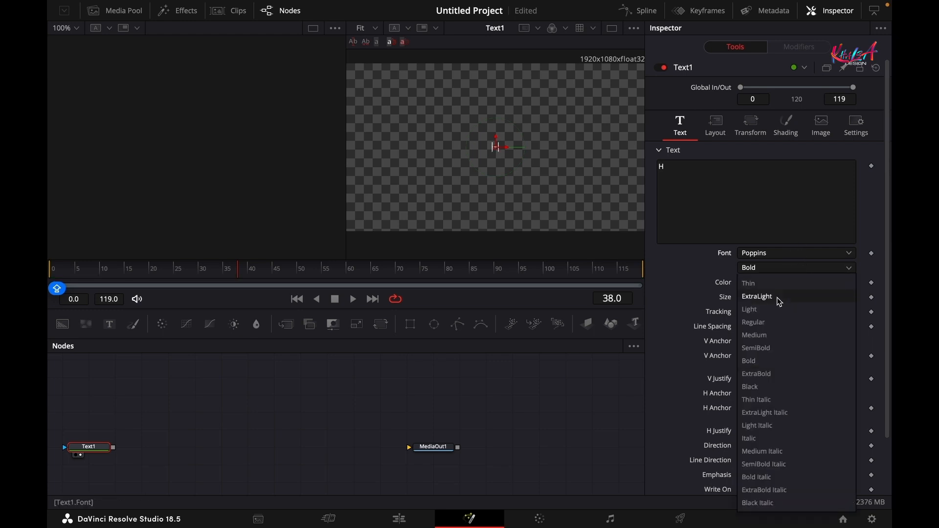
left_click(760, 387)
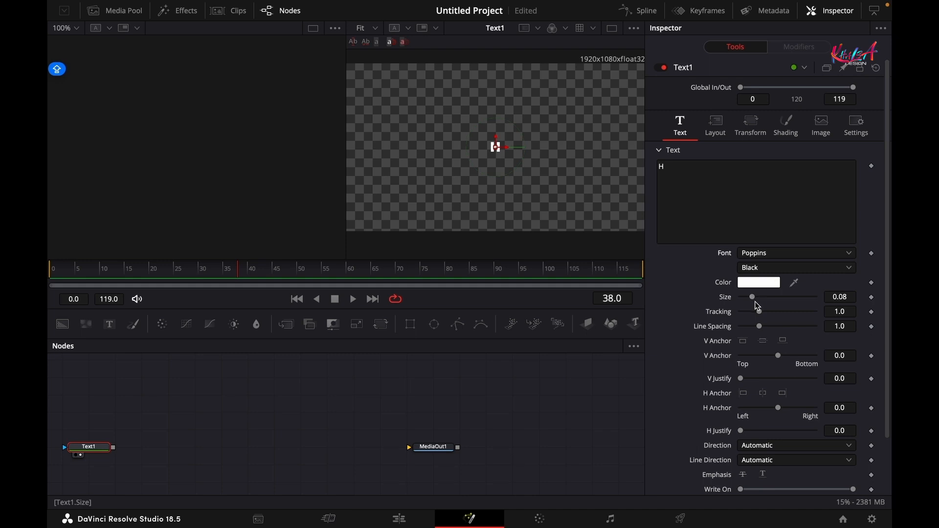
left_click_drag(755, 300, 864, 302)
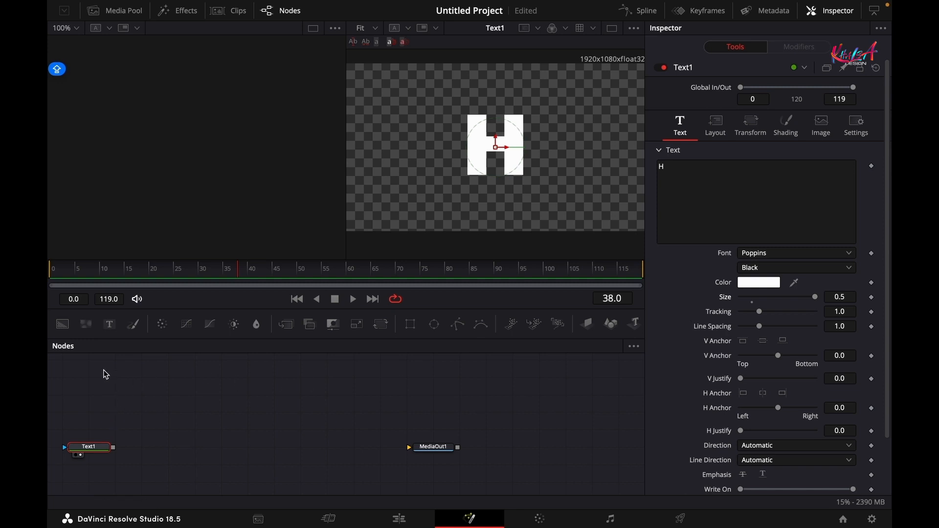
- Add a Polygon node connected to Text1 and draw a three-point open line in the viewer
left_click(433, 365)
left_click_drag(458, 323, 154, 440)
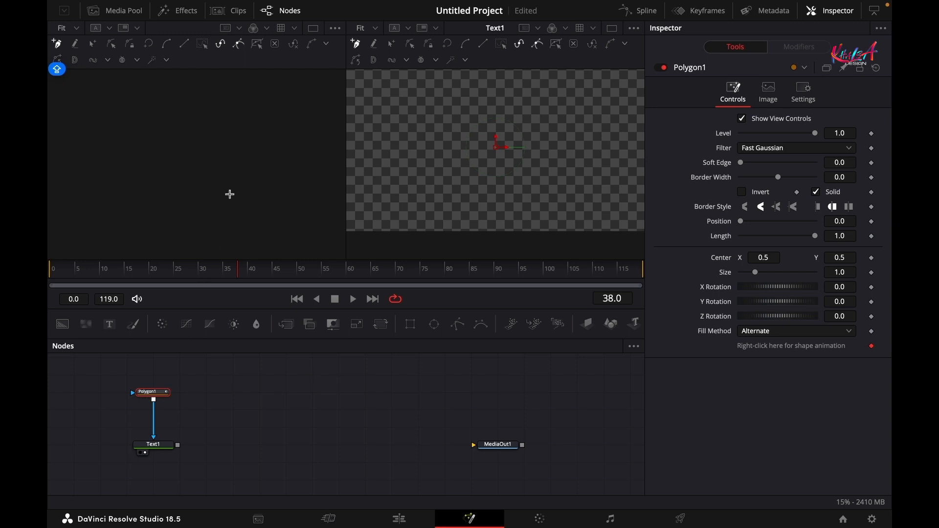
left_click(483, 168)
left_click(501, 126)
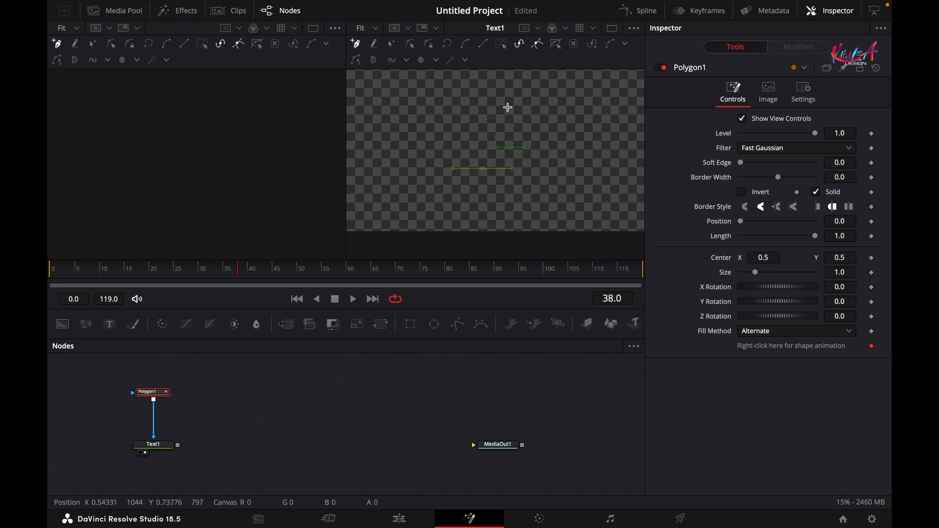
left_click(510, 105)
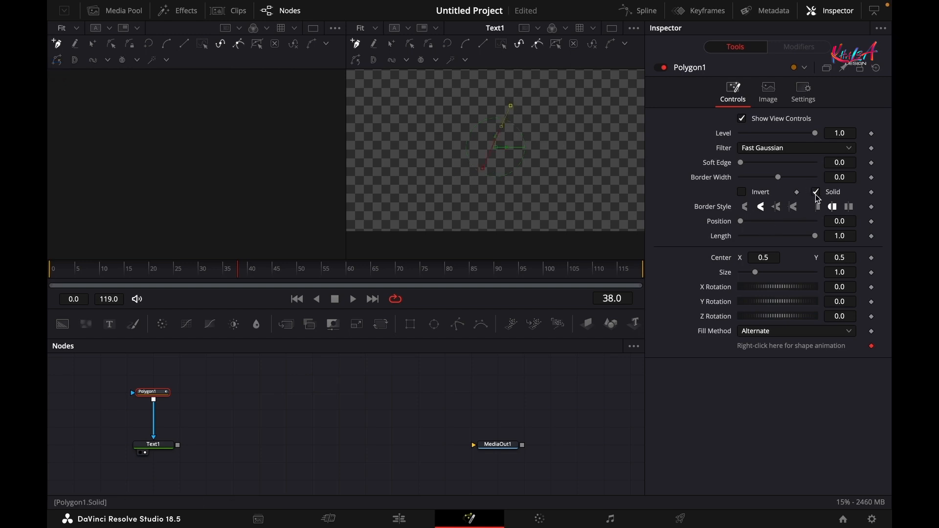
- Set the polygon's border width to 0.0015, then search the tool list for DUP
left_click(846, 177)
type("0")
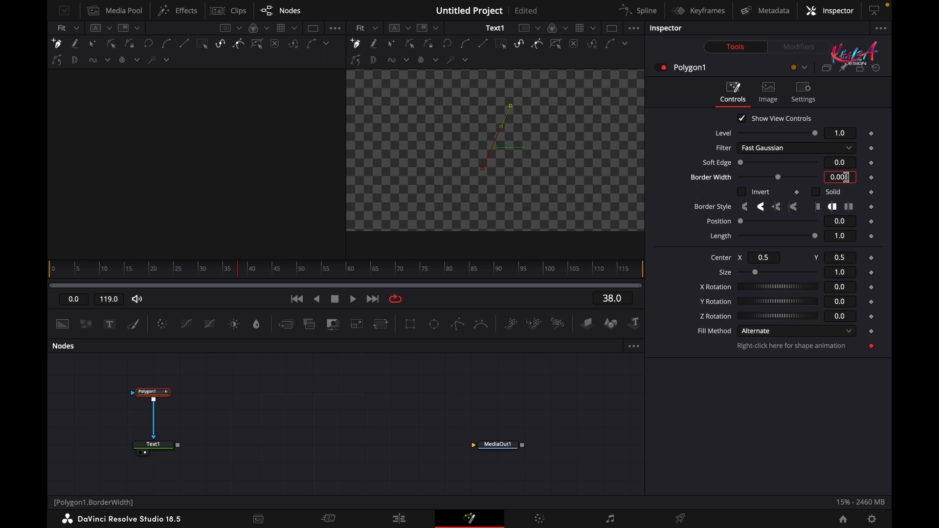
type("15")
key("Return")
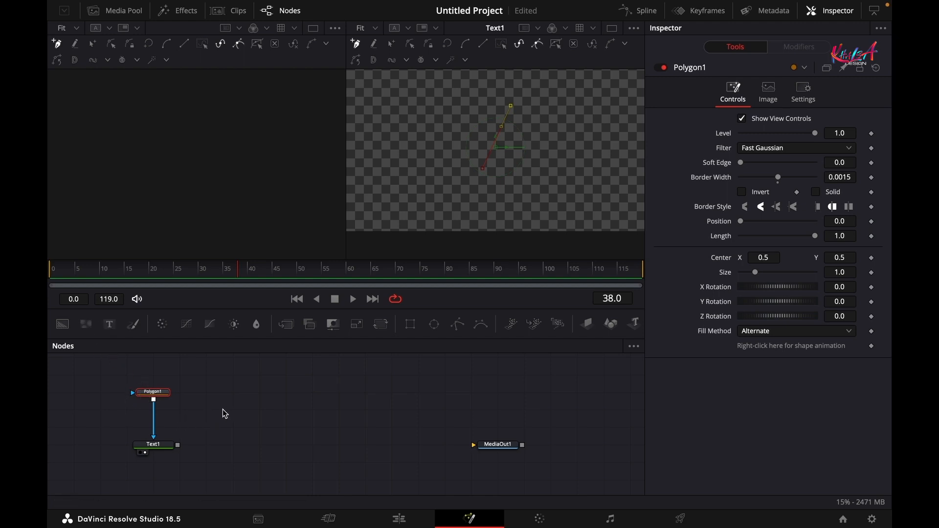
key("shift+space")
type("DUP")
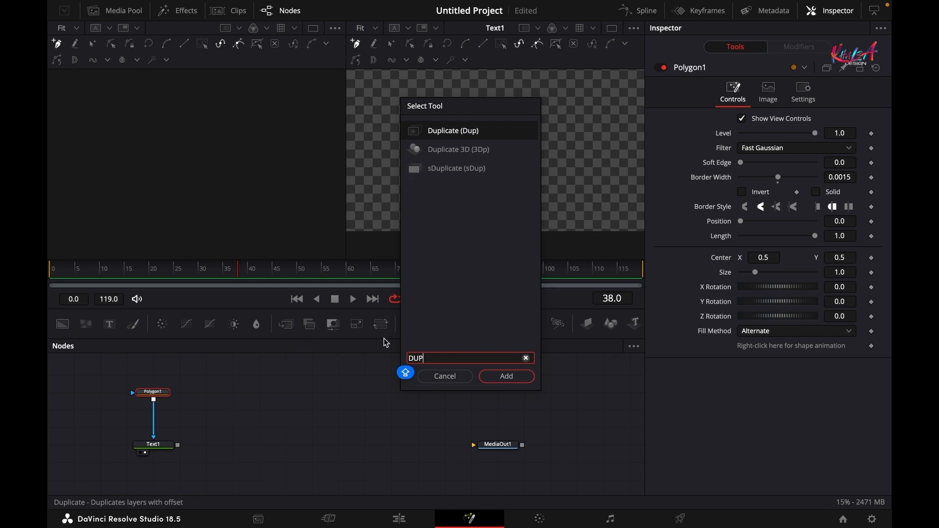
- Add a Duplicate node and wire Polygon1 into it ahead of Text1
left_click(510, 377)
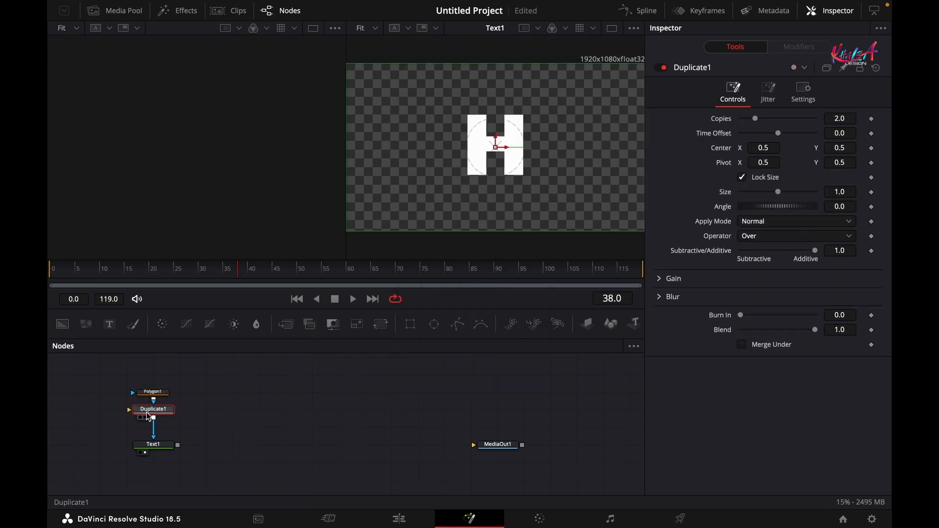
mouse_move(154, 417)
left_mouse_down()
mouse_move(206, 433)
mouse_move(183, 419)
mouse_move(157, 423)
left_mouse_up()
left_click_drag(153, 392, 128, 410)
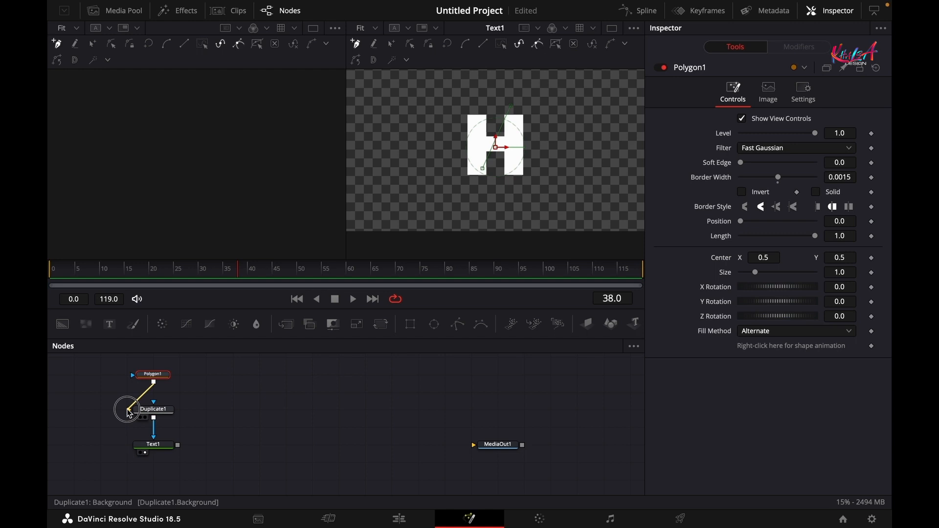
left_click(153, 410)
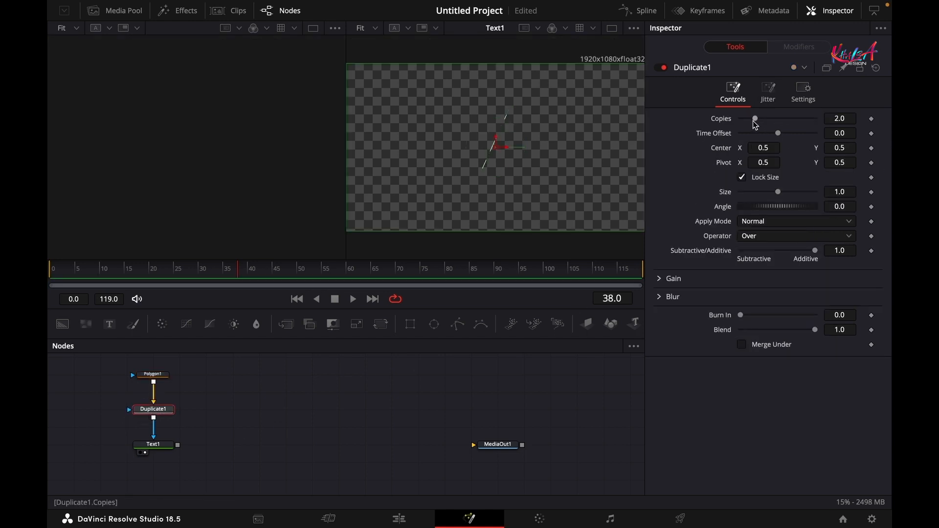
- Set Duplicate1 to make 85 copies of the line
left_click_drag(754, 120, 833, 122)
left_click(842, 118)
type("85")
key("Tab")
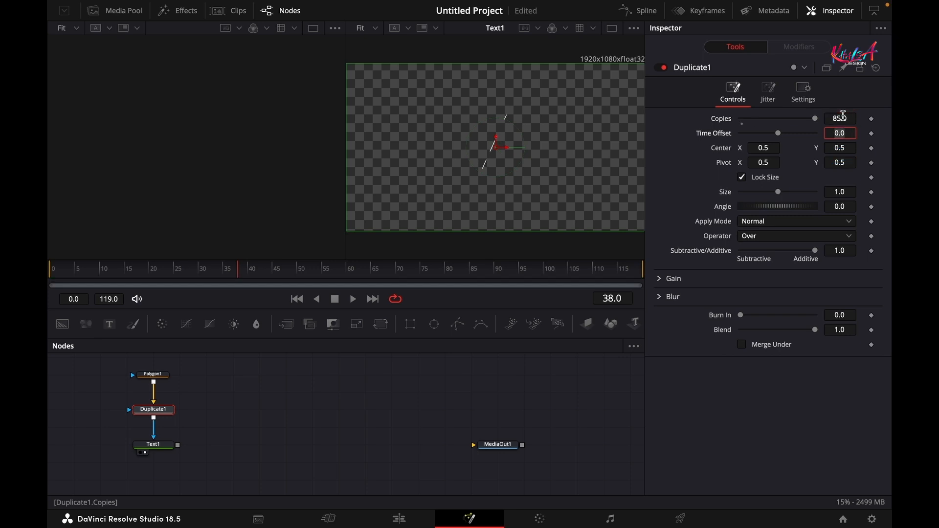
left_click(683, 144)
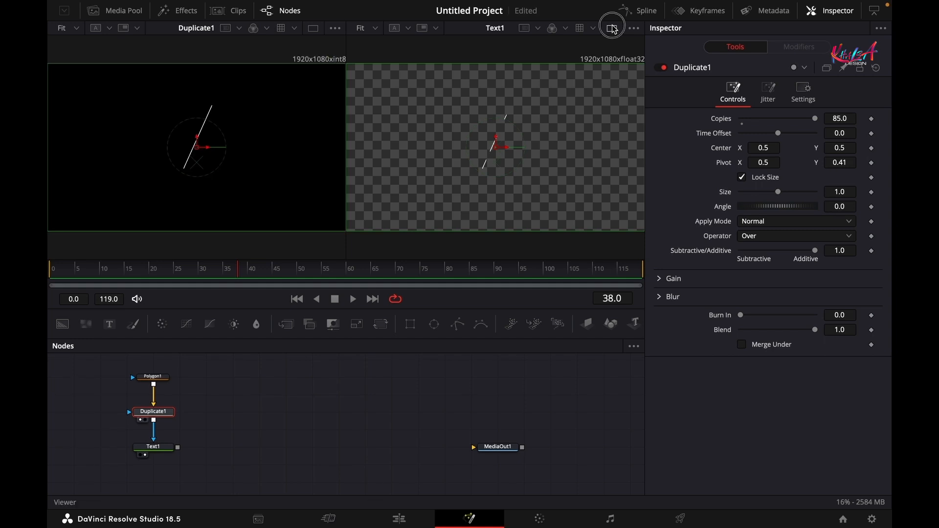
- Move Duplicate1's pivot lower and left, to about 0.459, 0.372, viewing Text1 alone
left_click(612, 28)
mouse_move(322, 257)
left_mouse_down()
mouse_move(326, 290)
mouse_move(340, 270)
mouse_move(342, 299)
left_mouse_up()
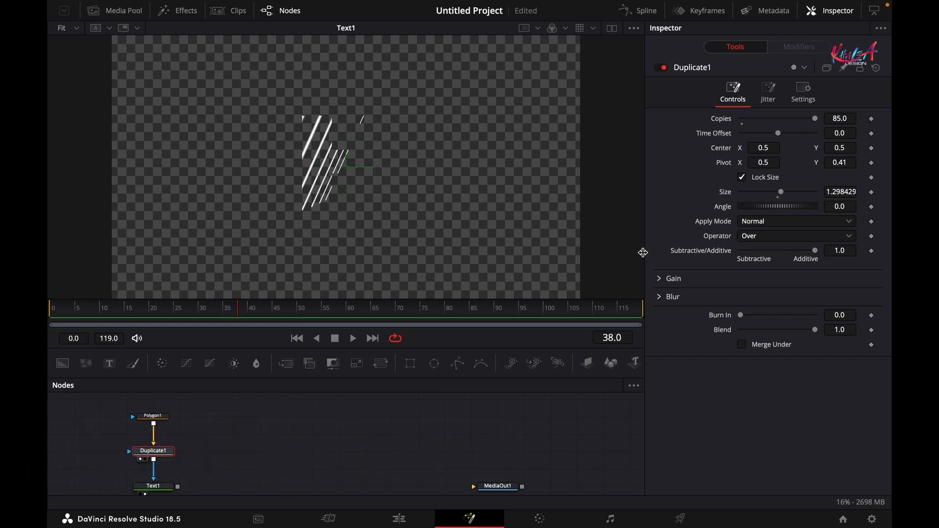
key("ctrl+z")
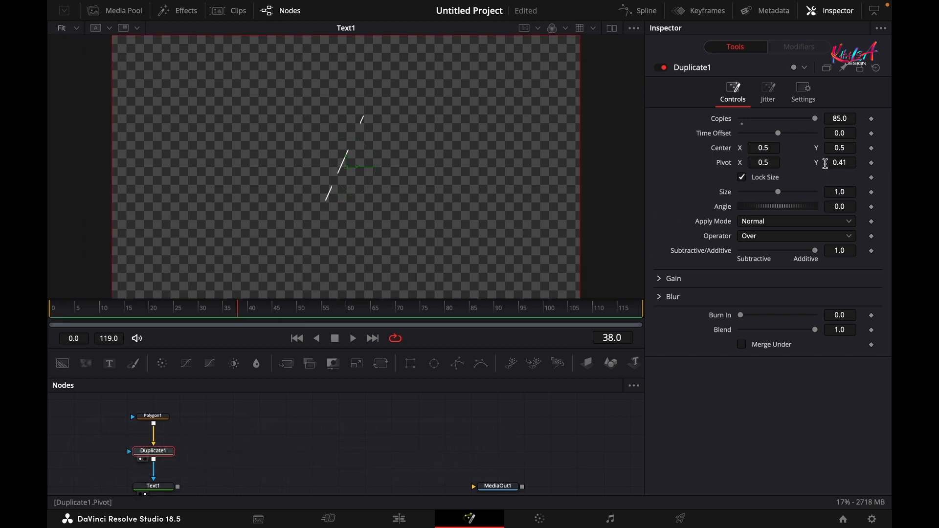
left_click_drag(844, 162, 824, 182)
mouse_move(766, 162)
left_mouse_down()
mouse_move(735, 163)
mouse_move(763, 162)
left_mouse_up()
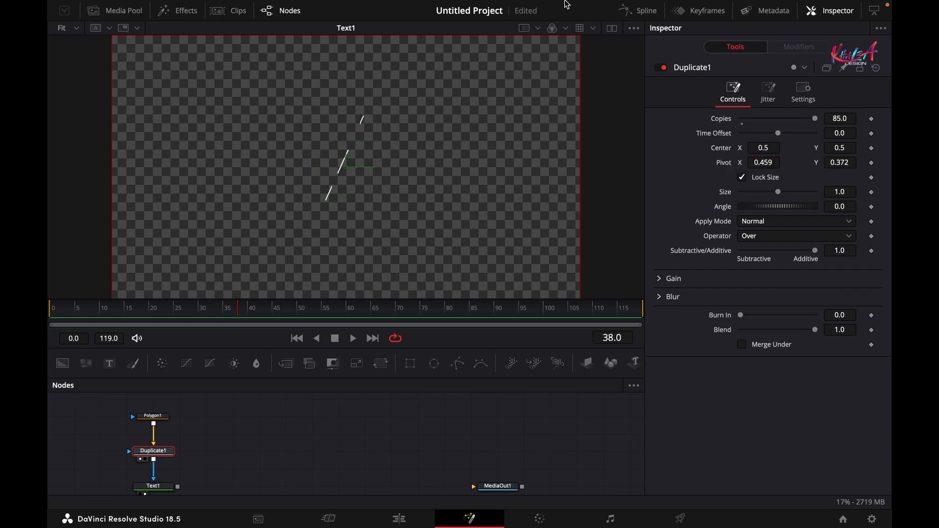
- Set Duplicate1's angle to 4.23 so the copies fan into a radial burst, using dual viewers
left_click(612, 27)
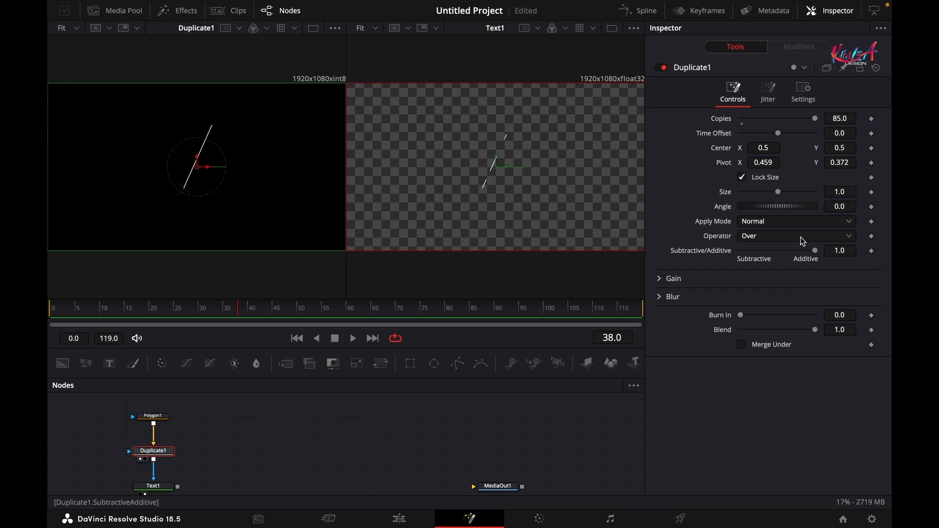
left_click_drag(831, 207, 841, 207)
double_click(841, 207)
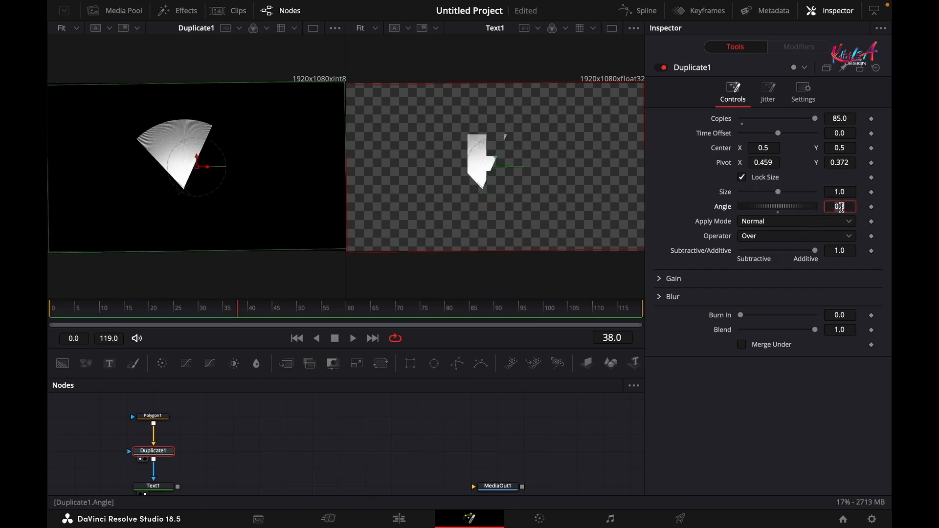
type("4")
key("Tab")
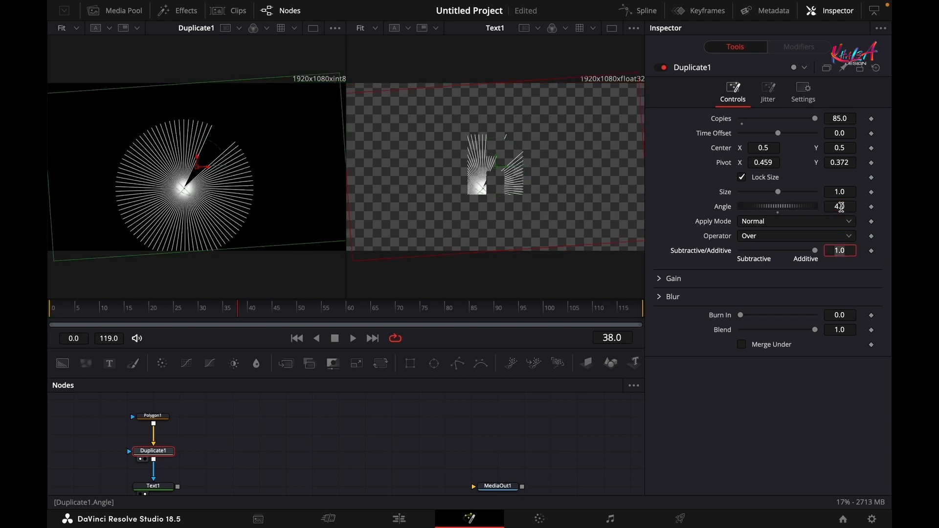
left_click(848, 208)
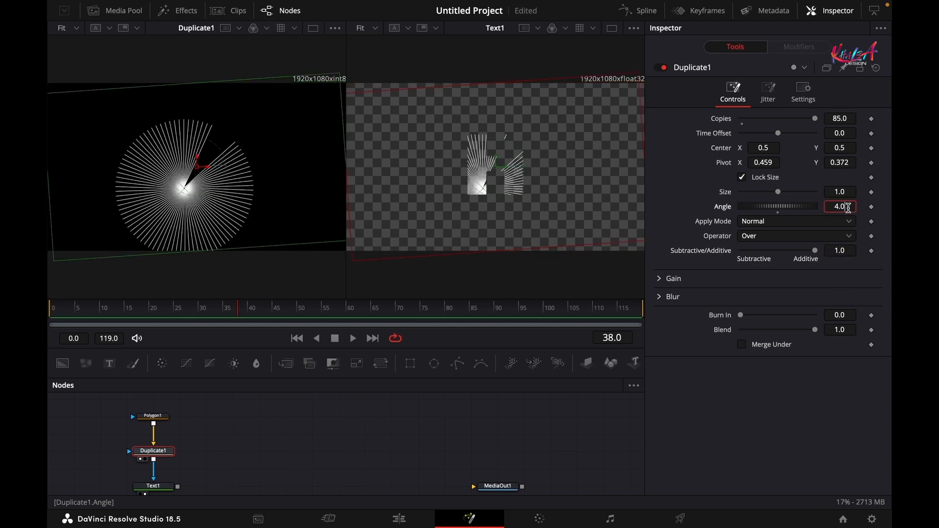
key("BackSpace")
type("23")
key("Tab")
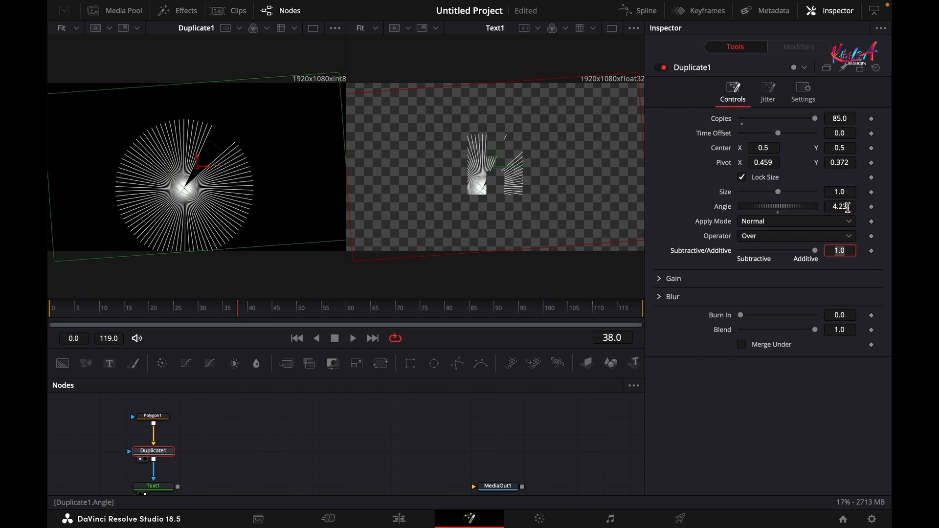
- Change Text1's colour from white to red in the colour picker
left_click(612, 28)
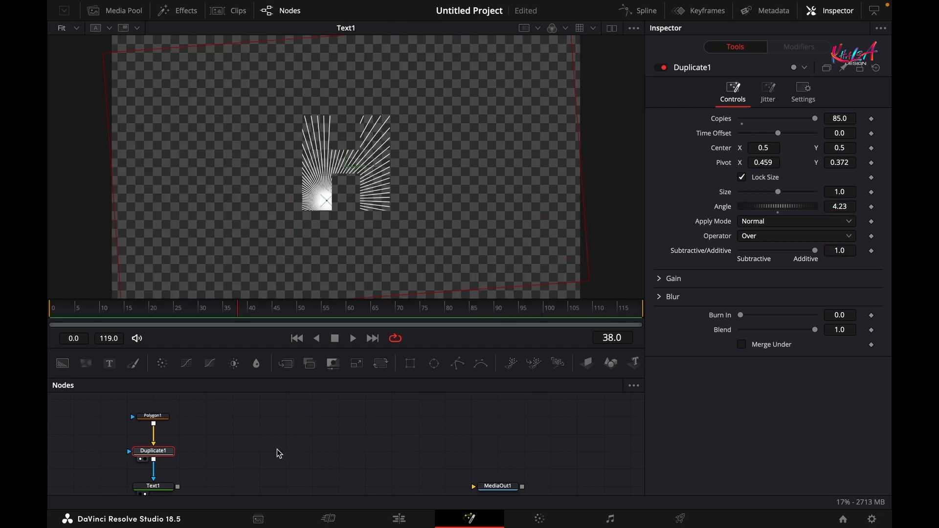
left_click_drag(276, 450, 277, 427)
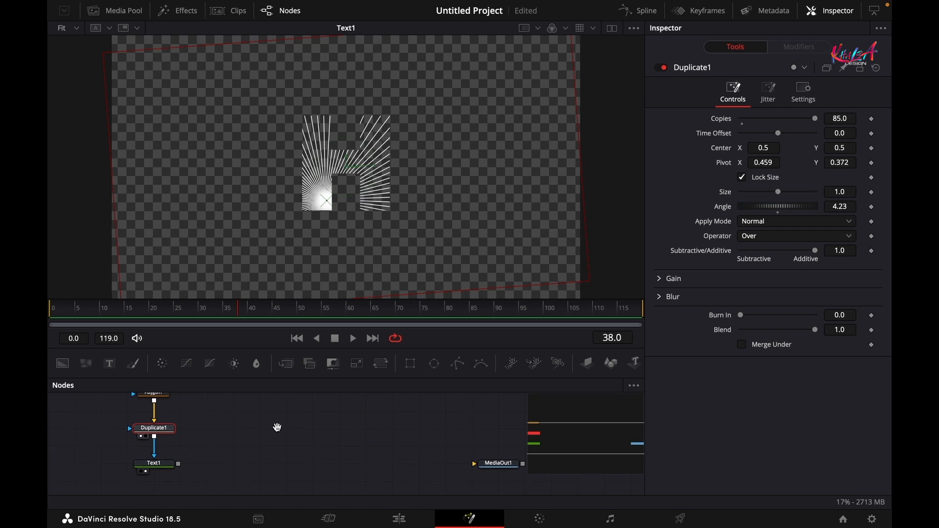
left_click(158, 463)
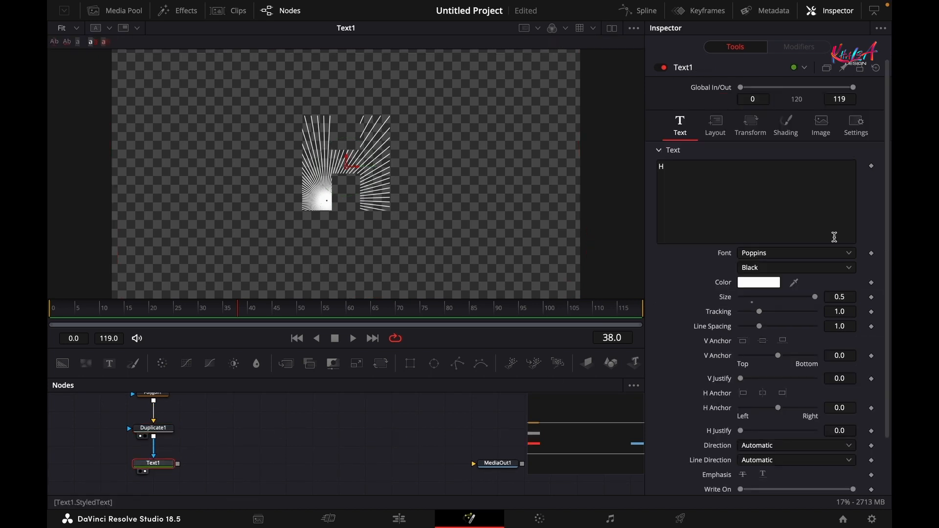
left_click(755, 283)
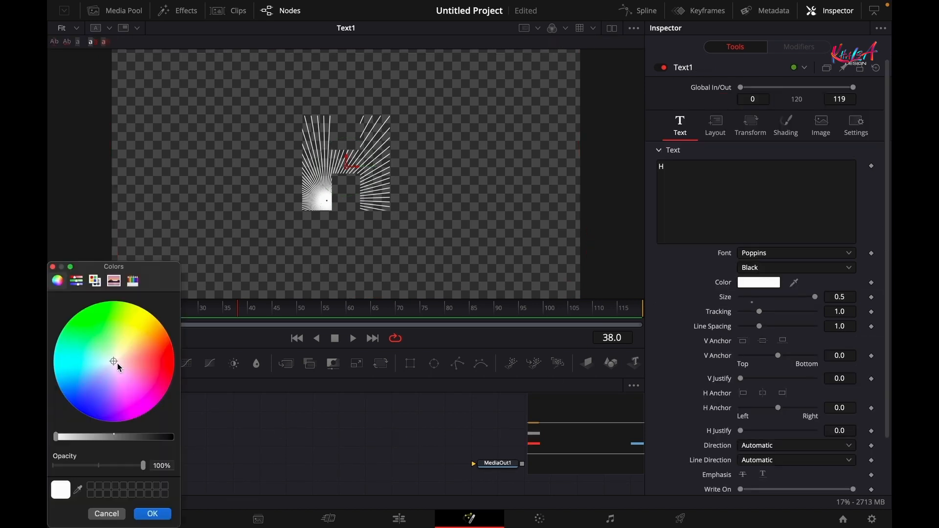
left_click_drag(117, 363, 172, 370)
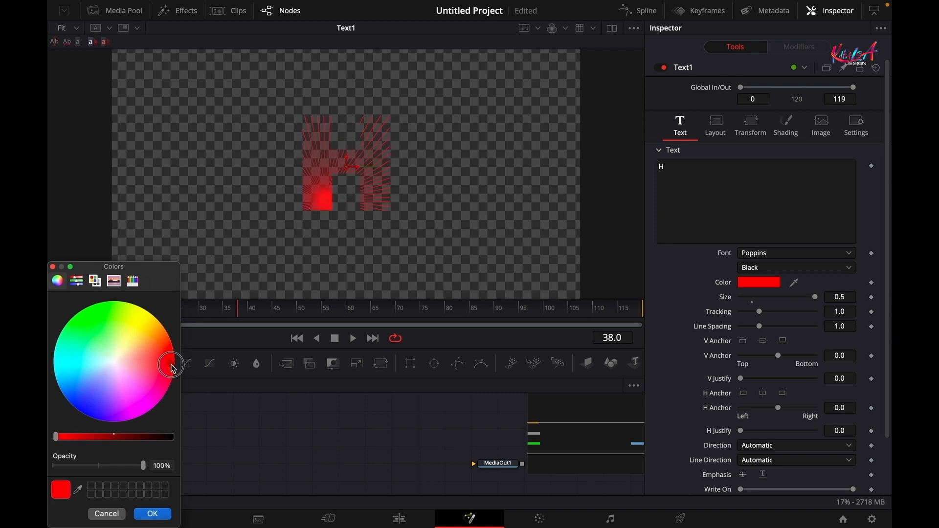
left_click(152, 514)
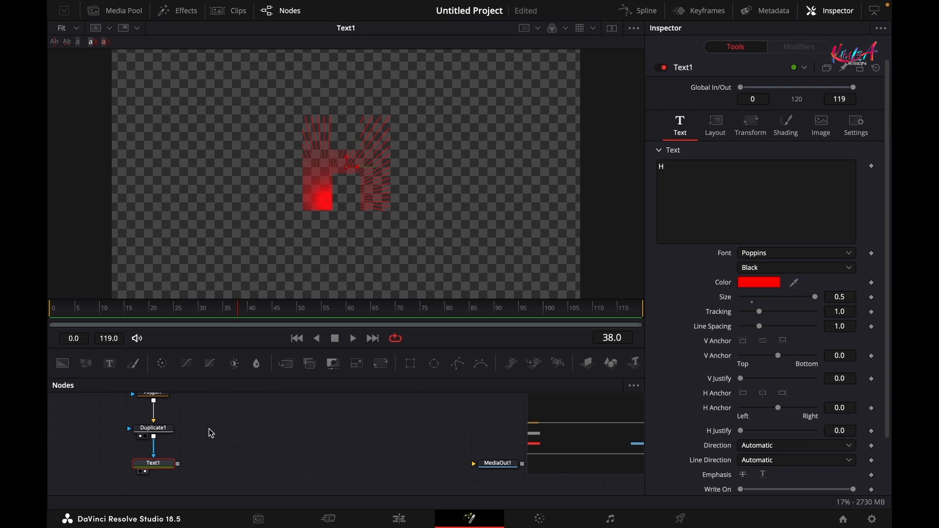
left_click_drag(210, 444, 232, 426)
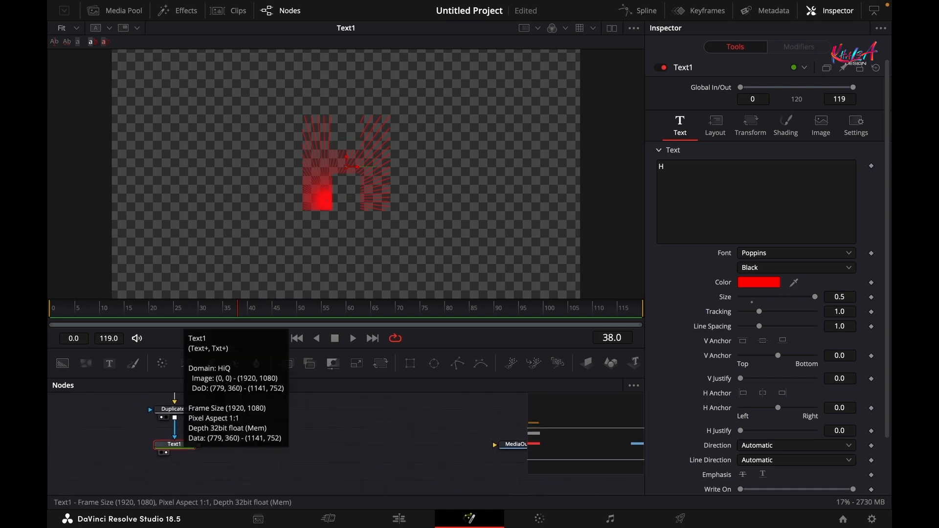
- Add Transform1 beneath Text1 and set its Center X to 0.284, shifting the H left
left_click(381, 363)
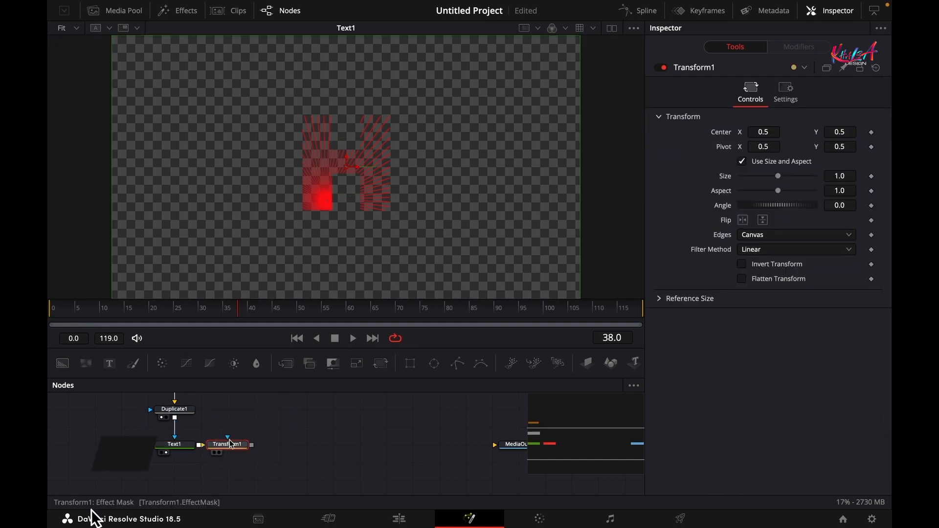
left_click_drag(231, 444, 181, 484)
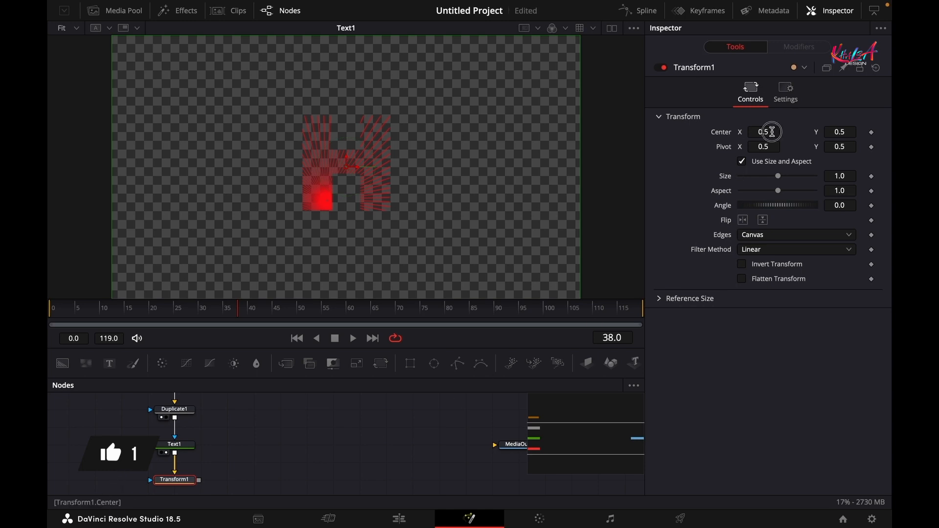
left_click_drag(767, 131, 734, 132)
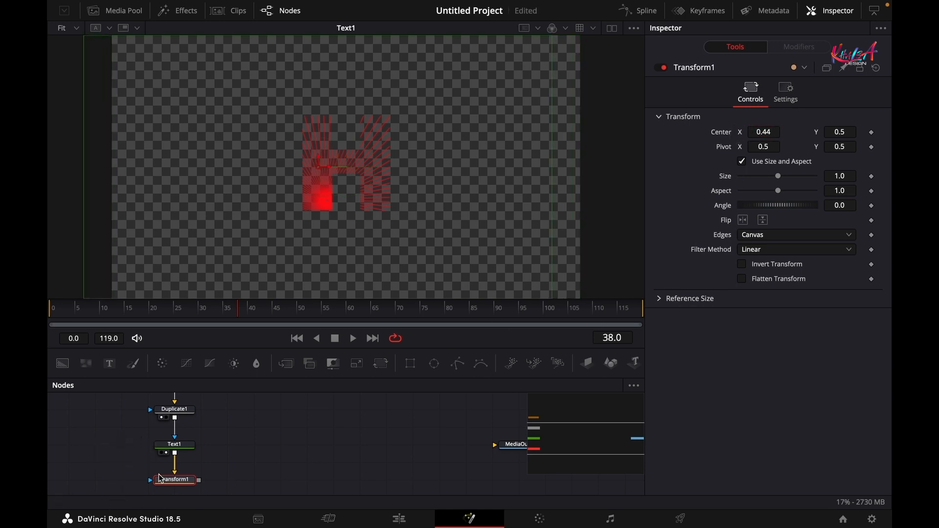
left_click_drag(161, 478, 350, 245)
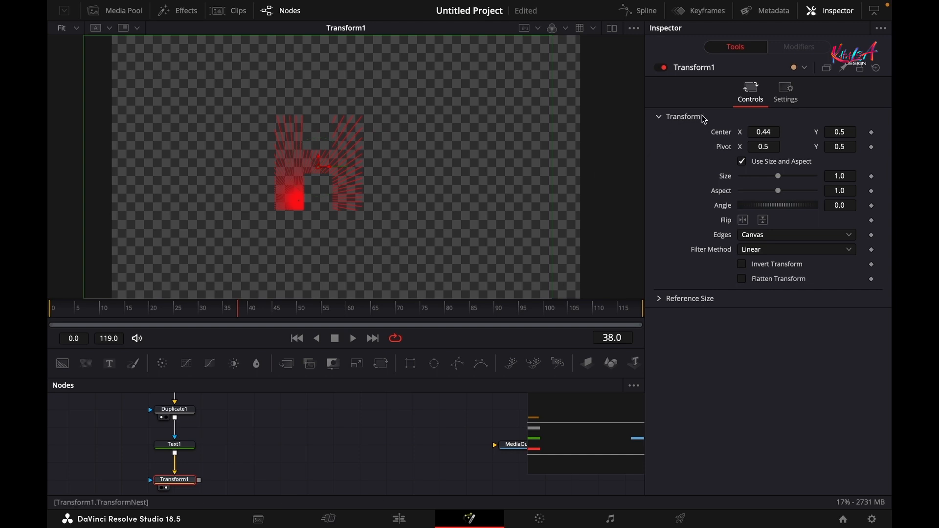
left_click_drag(763, 130, 672, 138)
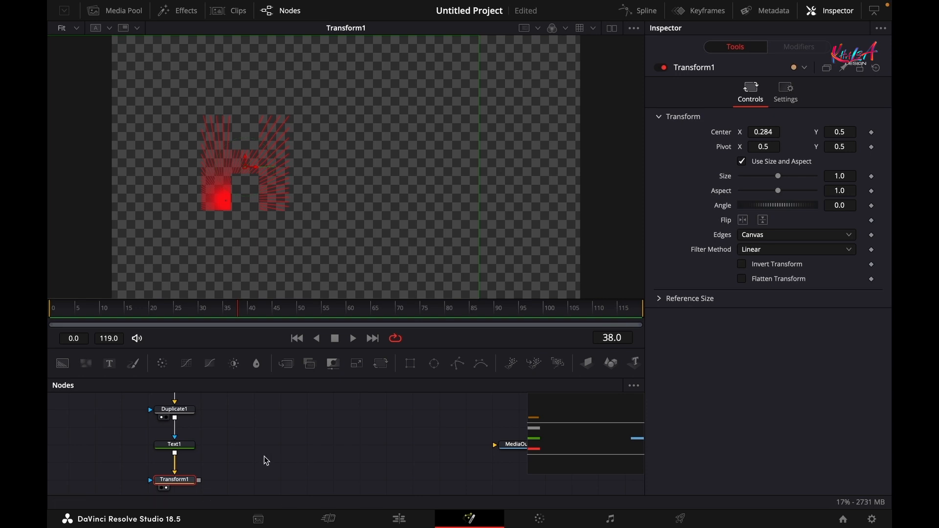
scroll(265, 452, "up", 1)
left_click(192, 457)
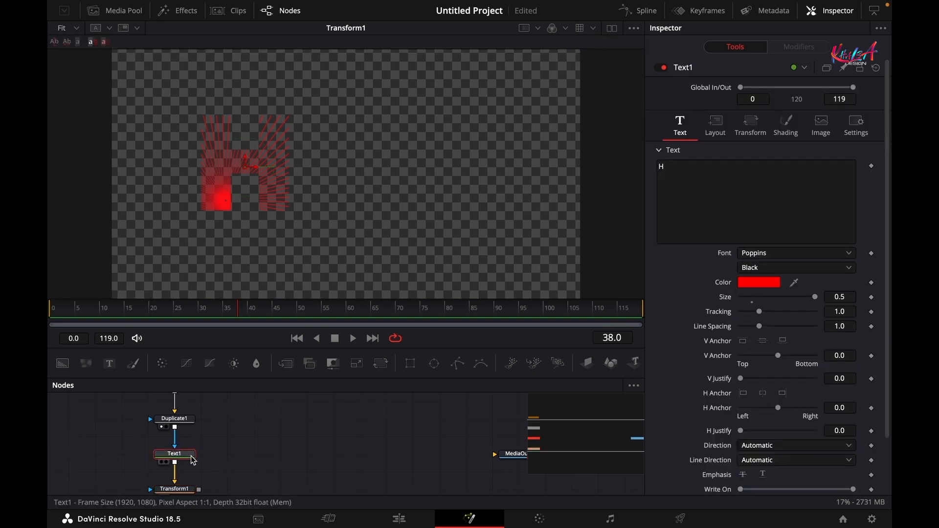
- Paste Text1 as Text1_1 and replace its letter H with O
left_click(242, 458)
key("ctrl+v")
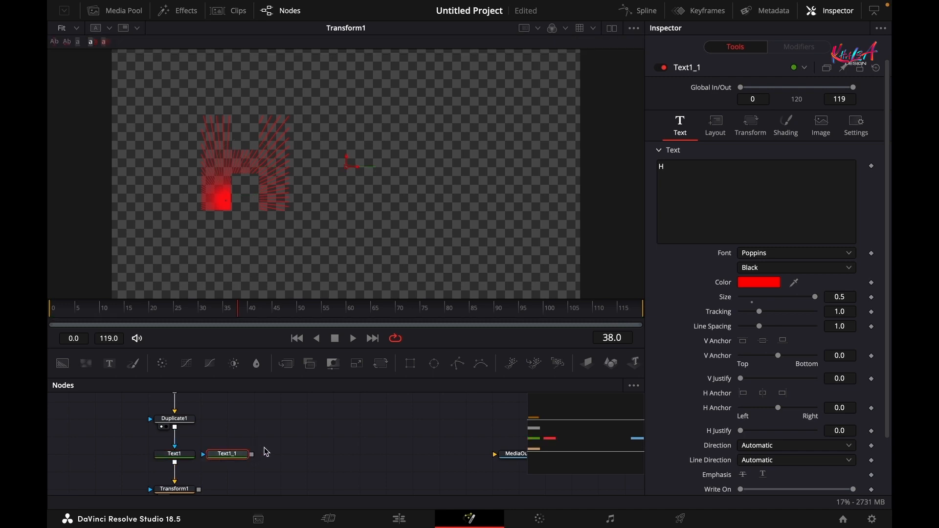
left_click_drag(239, 454, 262, 452)
scroll(263, 452, "up", 1)
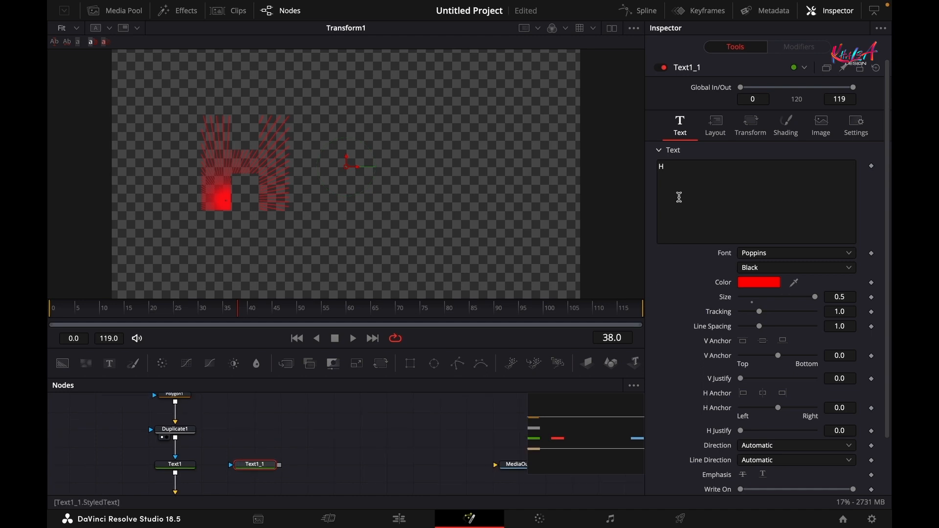
left_click(694, 175)
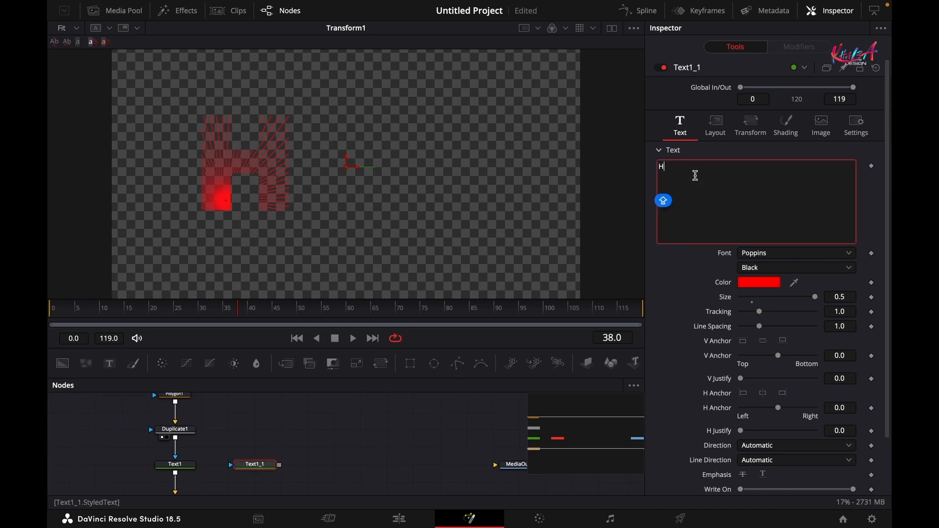
key("BackSpace")
type("O")
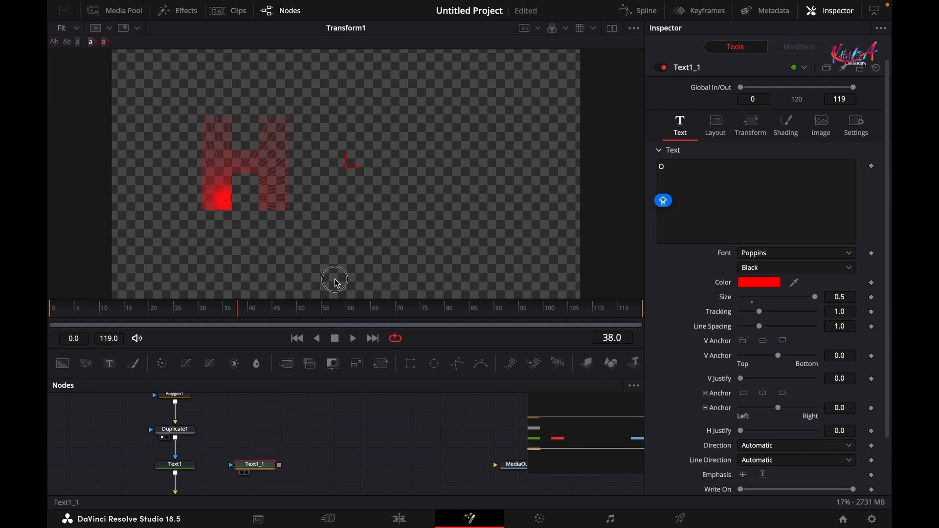
type("1")
left_click_drag(320, 451, 319, 472)
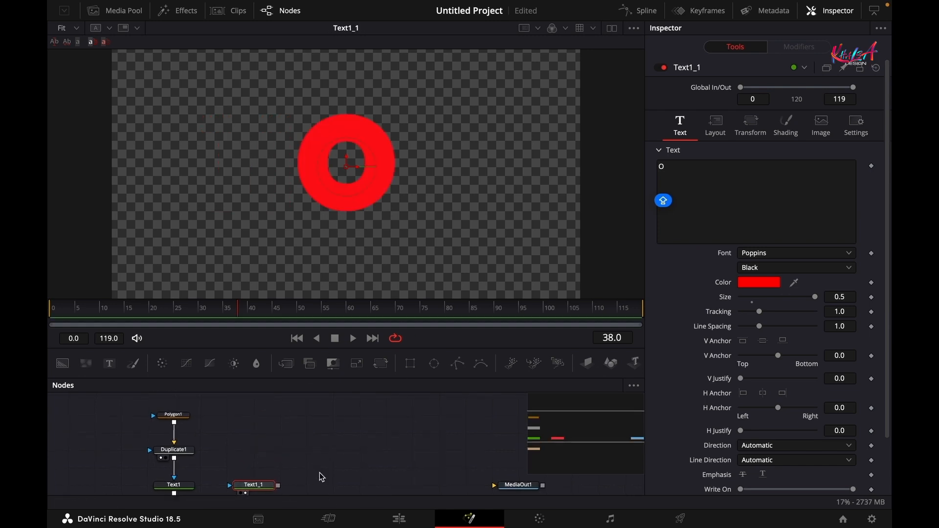
- Select Polygon1 and Duplicate1 together and copy them
left_click(186, 456)
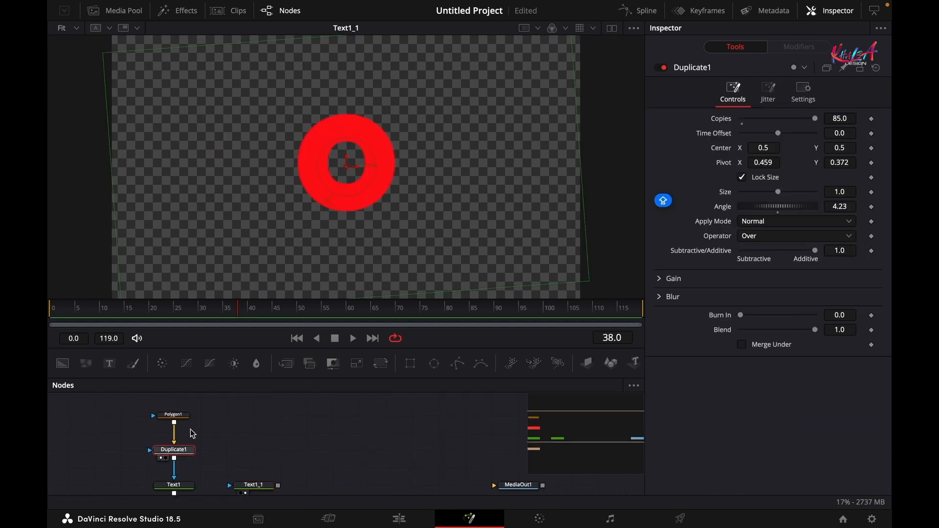
left_click_drag(205, 406, 172, 454)
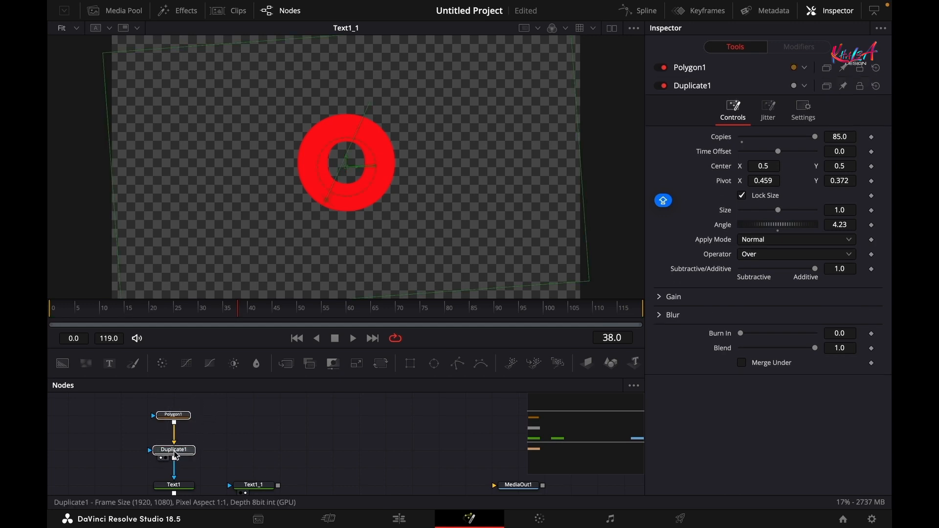
right_click(176, 456)
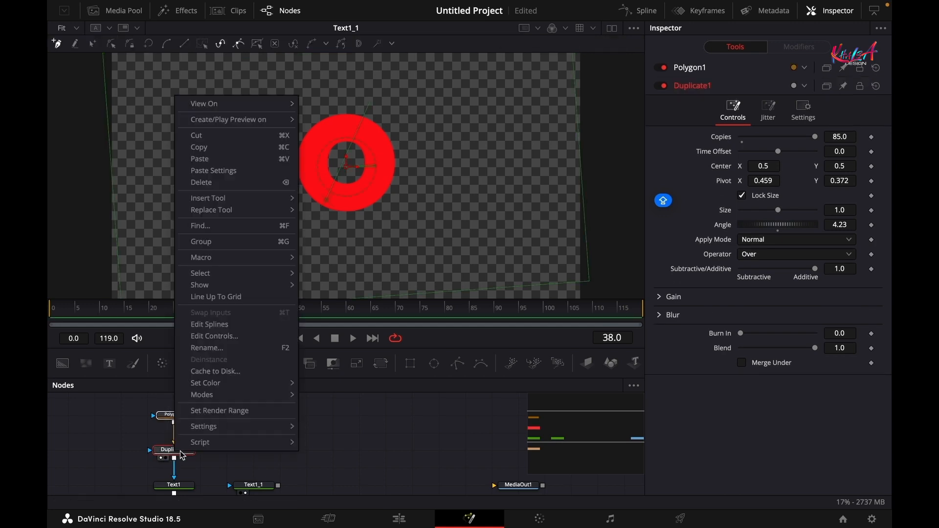
left_click(212, 155)
- Paste the two nodes as linked instances with Ctrl+Shift+V and select both instances
left_click(259, 426)
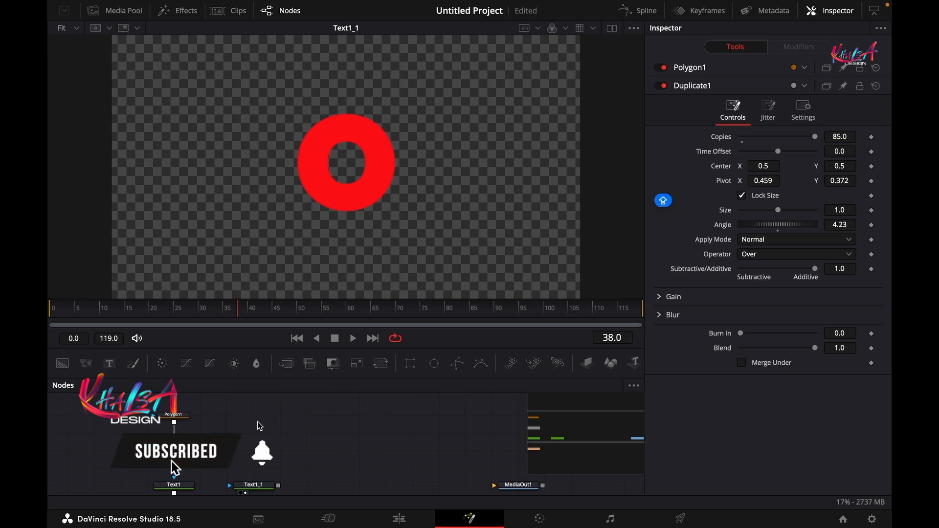
key("ctrl+shift+v")
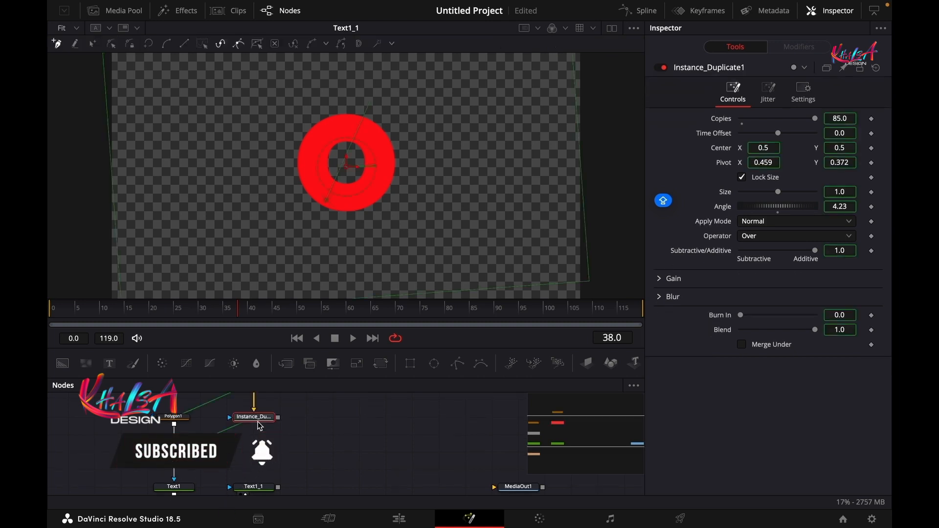
left_click(281, 425)
scroll(281, 426, "up", 2)
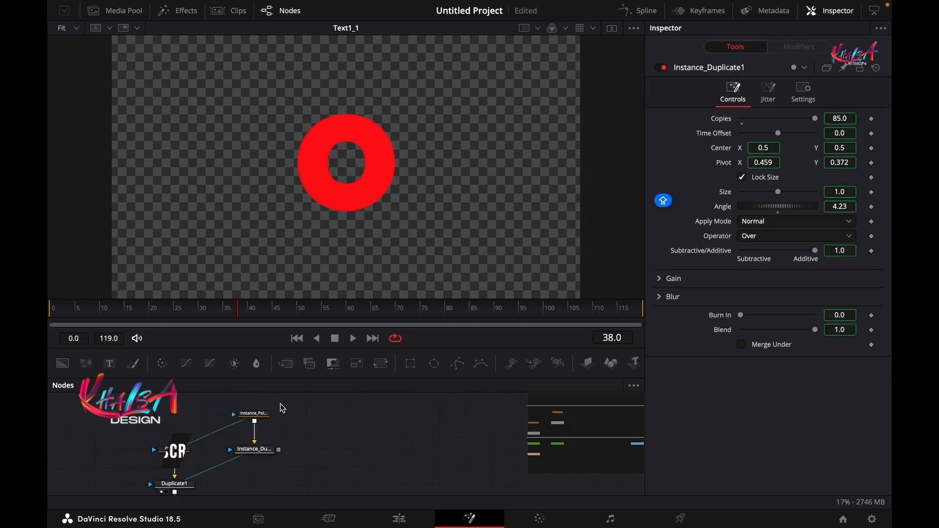
left_click_drag(281, 403, 259, 484)
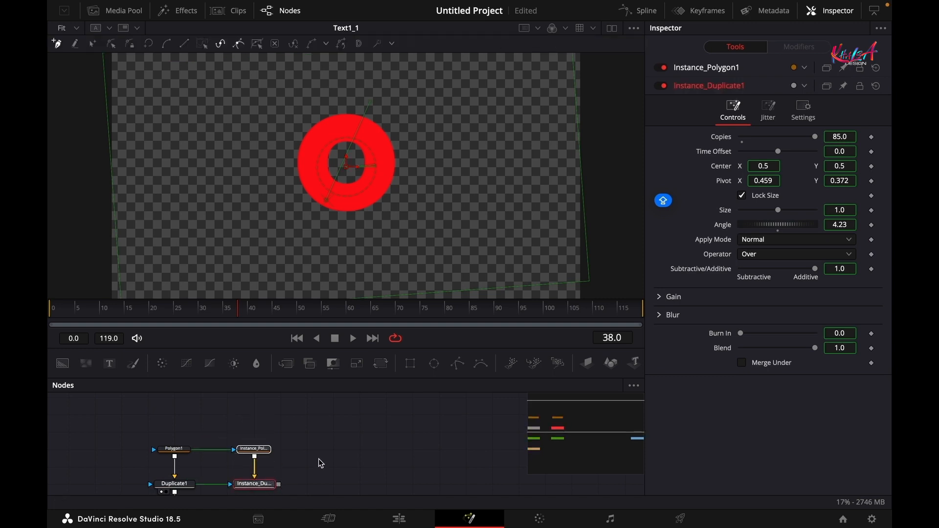
- Connect Instance_Duplicate1 into Text1_1 and deinstance the polygon shape and the duplicate's pivot
left_click_drag(352, 298, 360, 230)
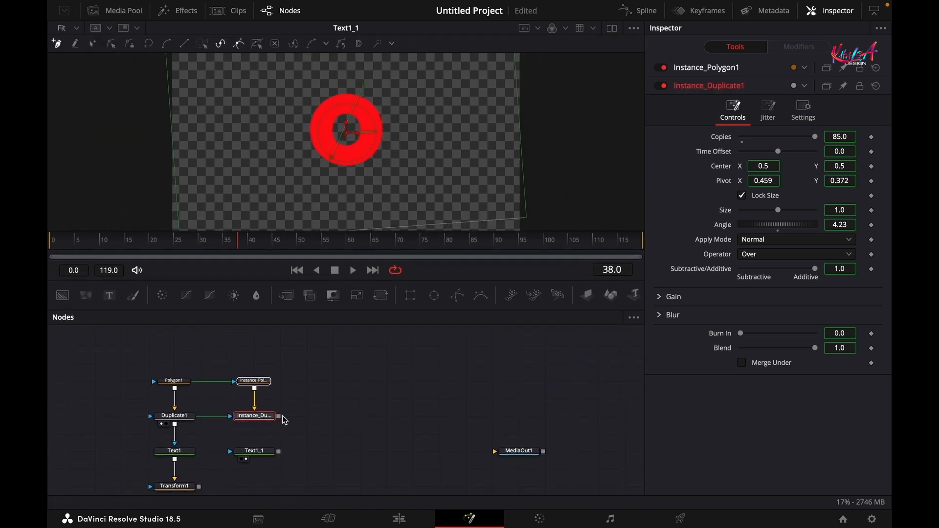
left_click_drag(280, 416, 256, 451)
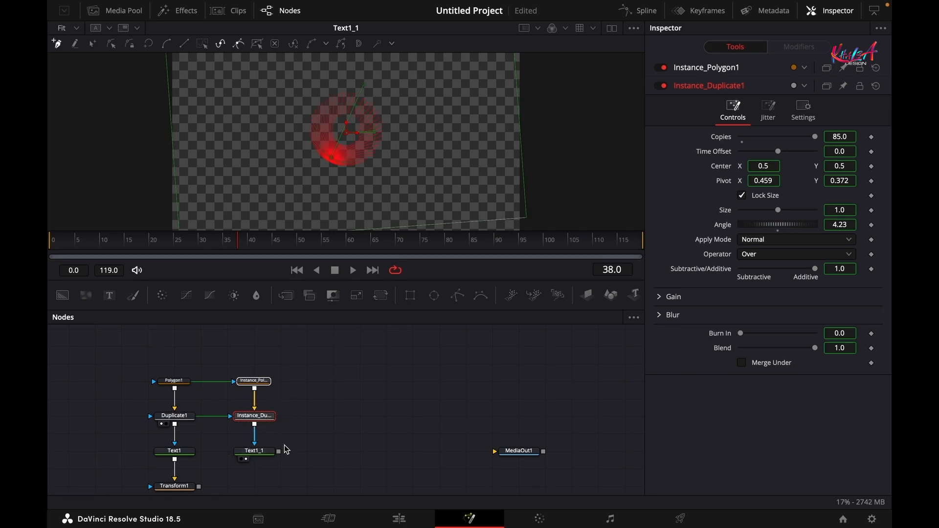
left_click(254, 380)
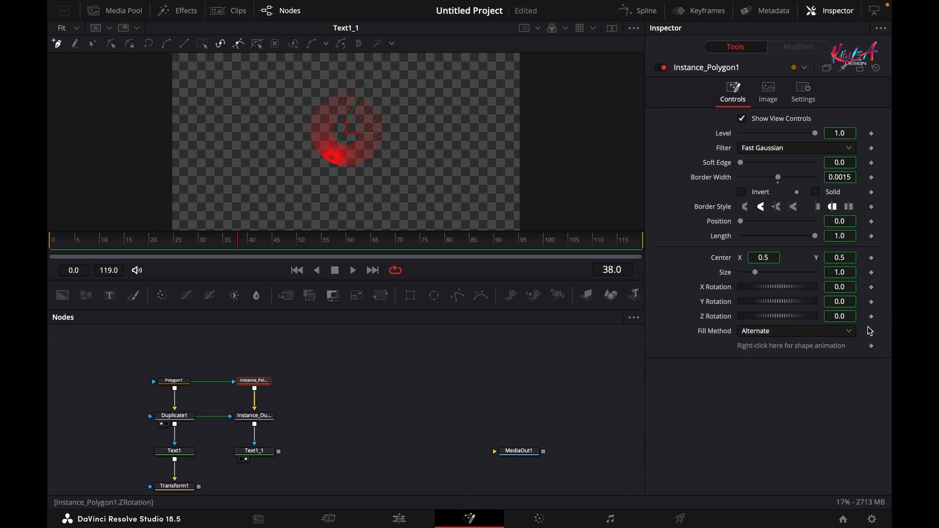
right_click(760, 350)
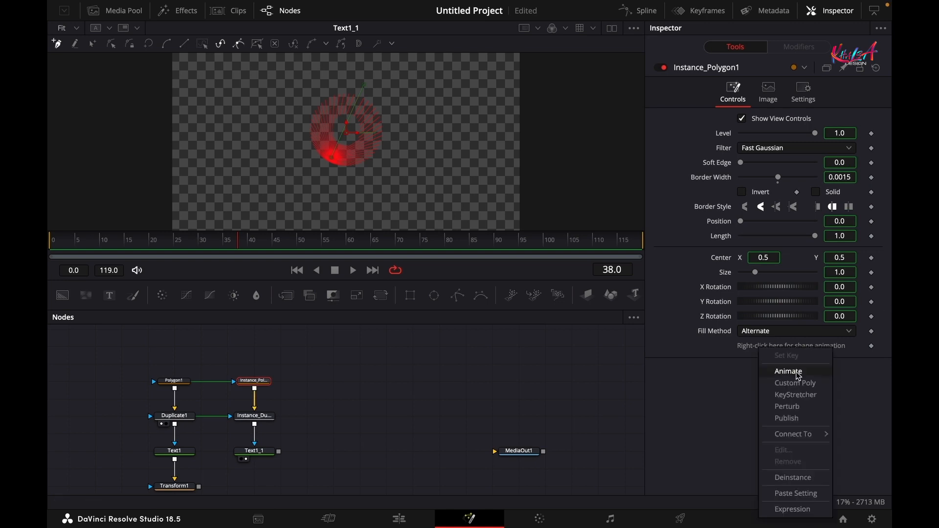
left_click(788, 483)
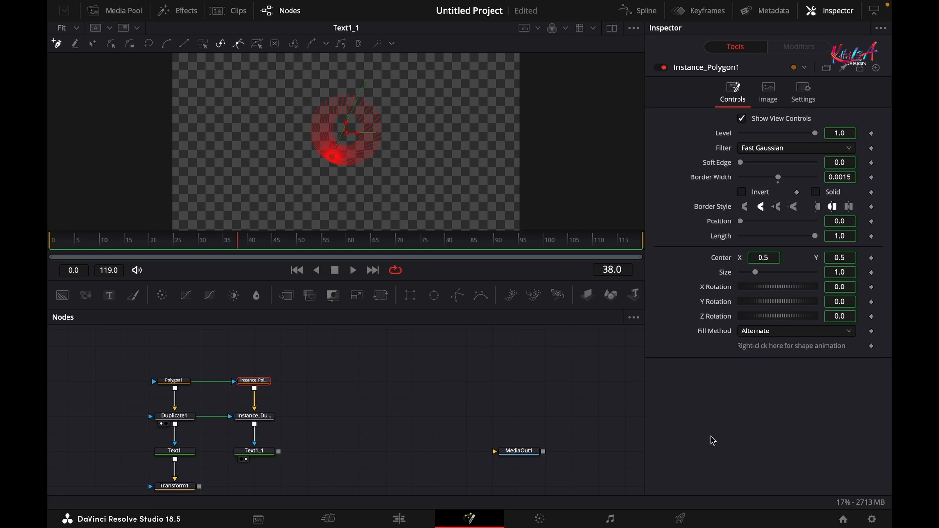
left_click(250, 423)
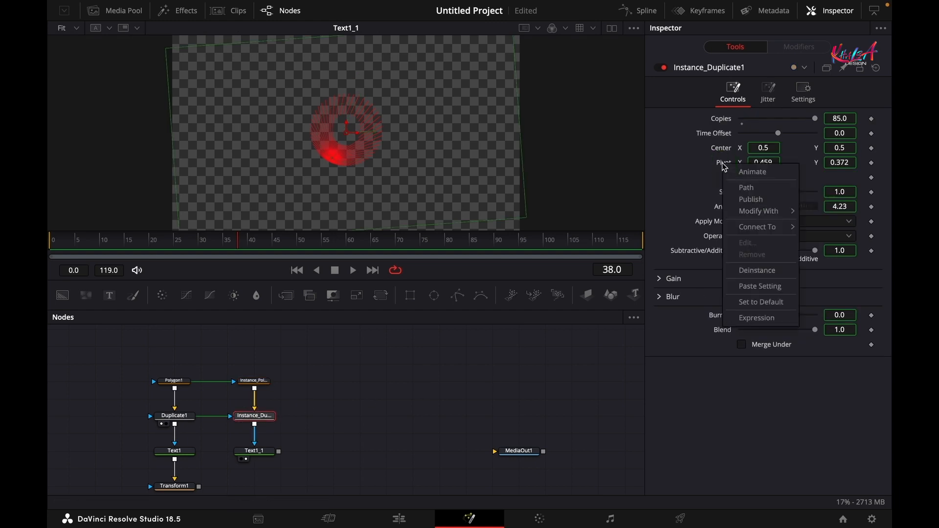
left_click(751, 270)
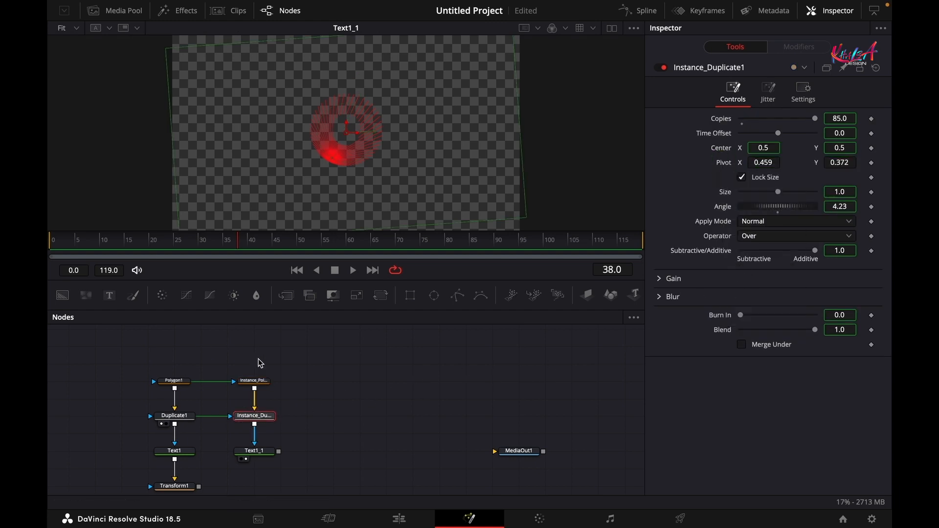
- Move the instanced polygon's lower and top points up and to the right
left_click(254, 380)
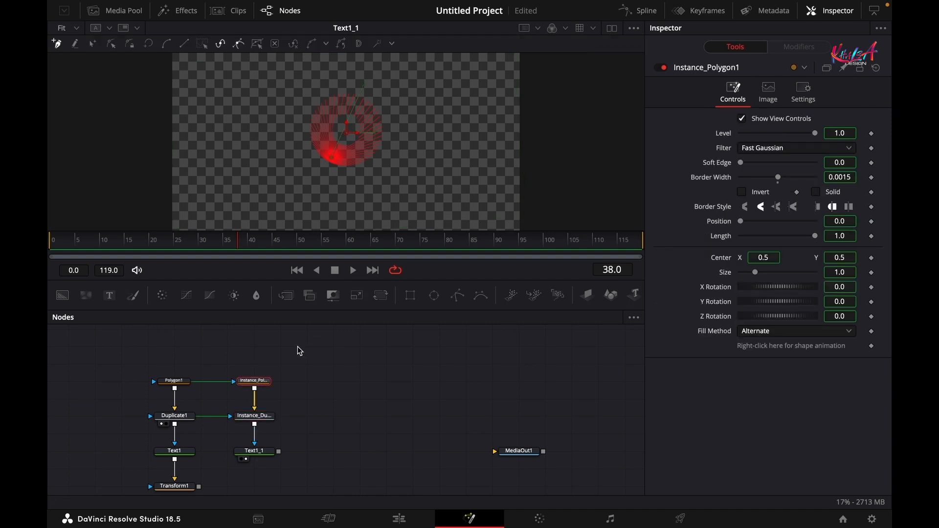
left_click(93, 44)
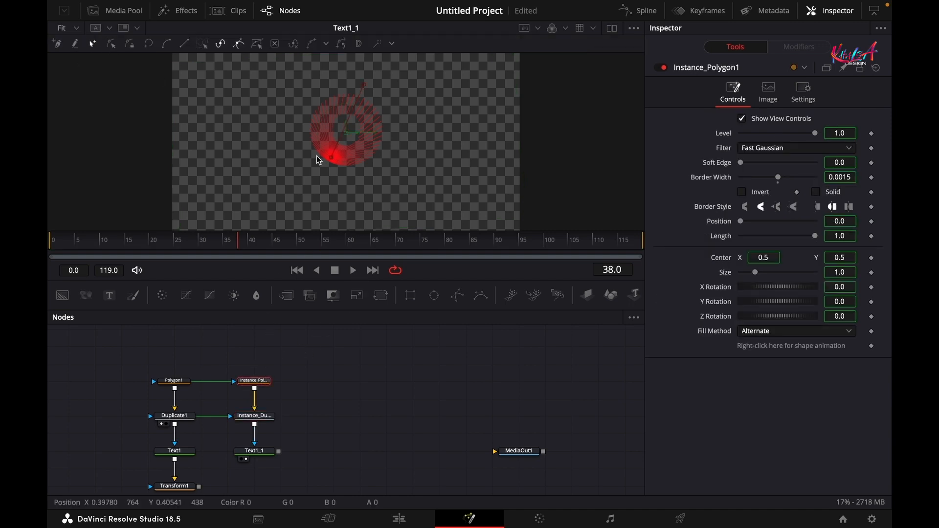
left_click_drag(331, 157, 348, 130)
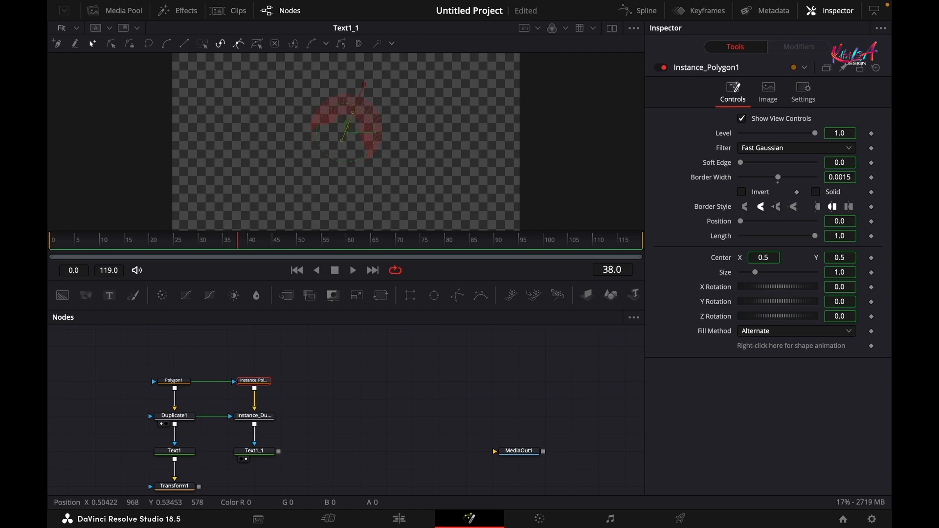
left_click_drag(365, 87, 371, 77)
left_click(254, 417)
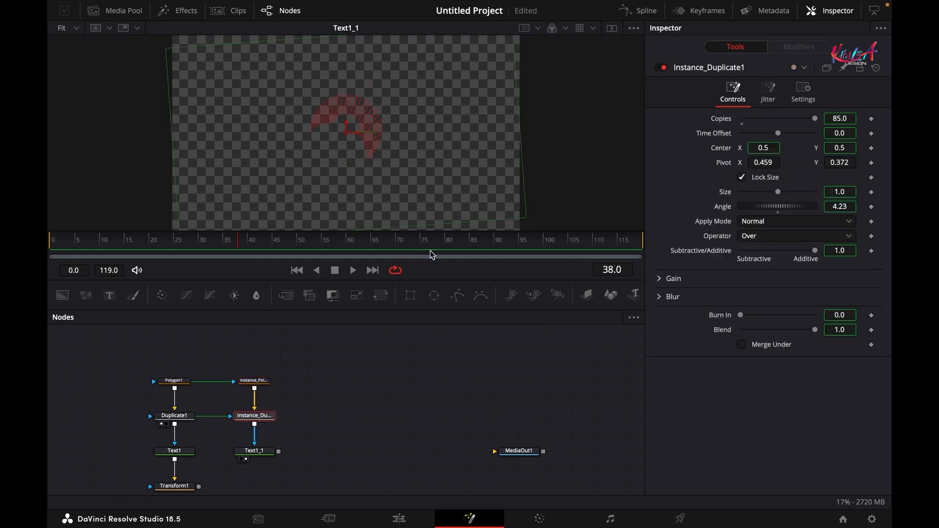
- Set Instance_Duplicate1's pivot to X 0.5, Y 0.535, centring the burst in the O
left_click(611, 28)
left_click_drag(256, 417, 256, 167)
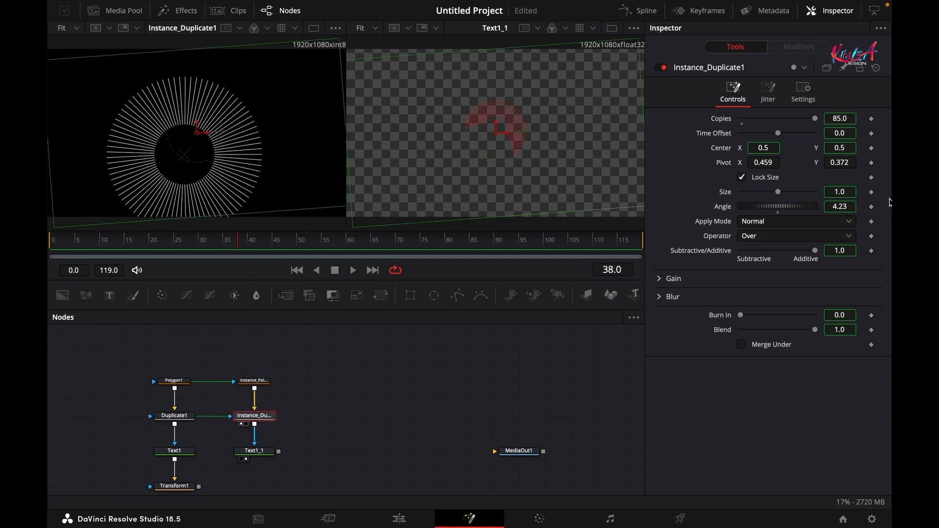
left_click_drag(855, 159, 875, 162)
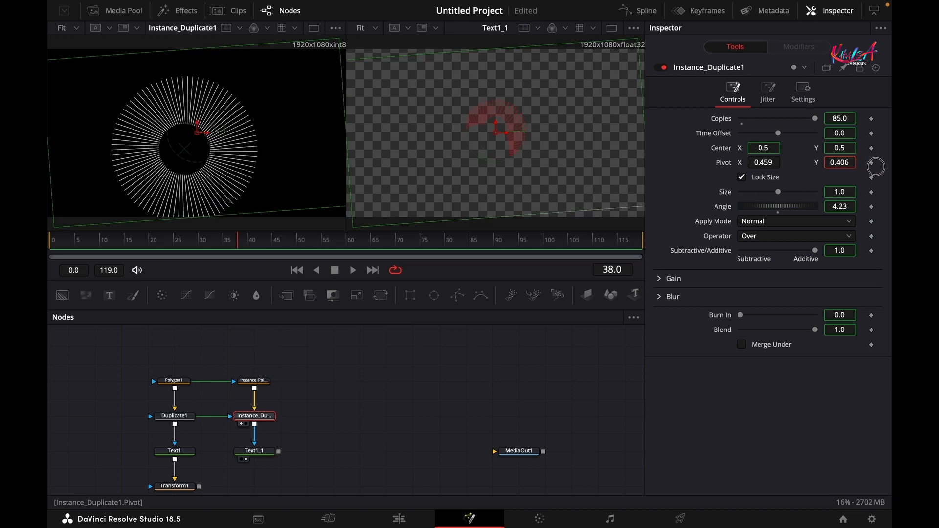
left_click_drag(500, 177, 531, 189)
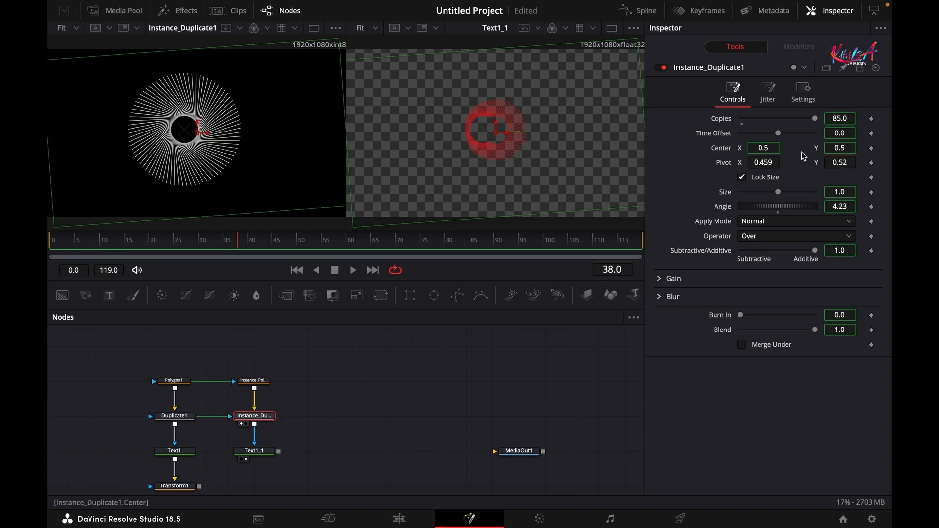
left_click_drag(757, 162, 779, 160)
left_click_drag(844, 163, 859, 162)
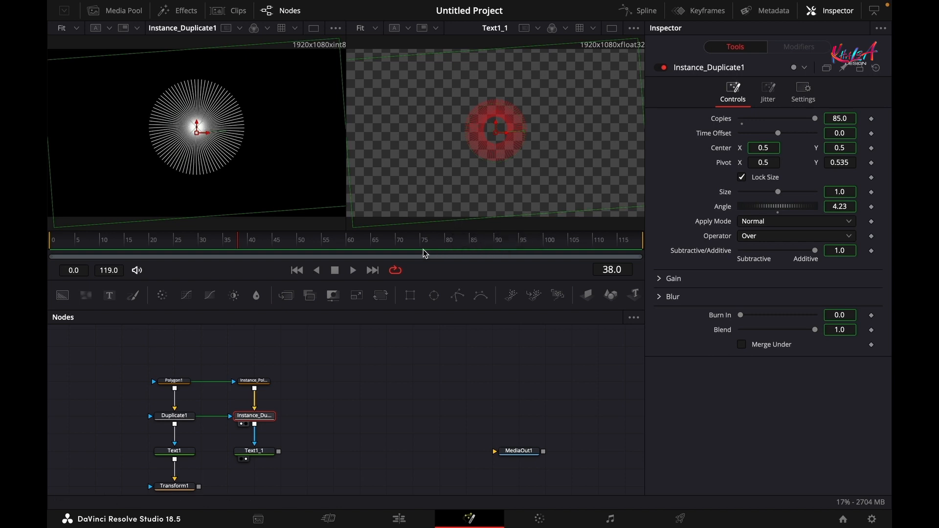
left_click(615, 28)
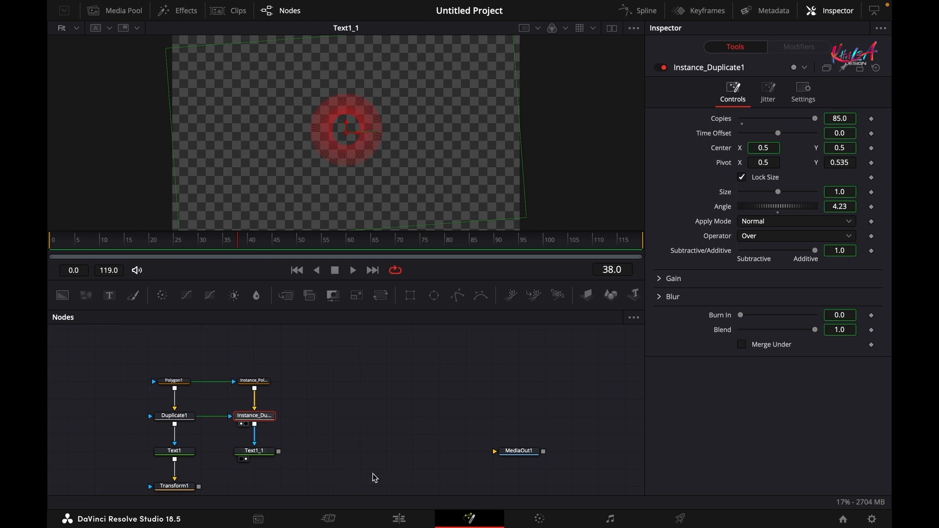
- Change Text1_1's colour from red to yellow, then add Transform2 after it, placed below
left_click_drag(374, 468, 383, 412)
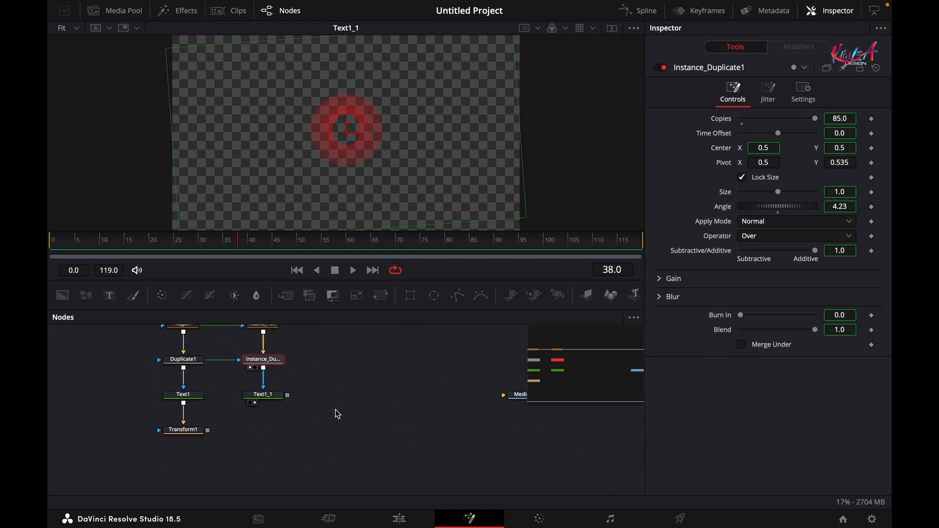
left_click(263, 399)
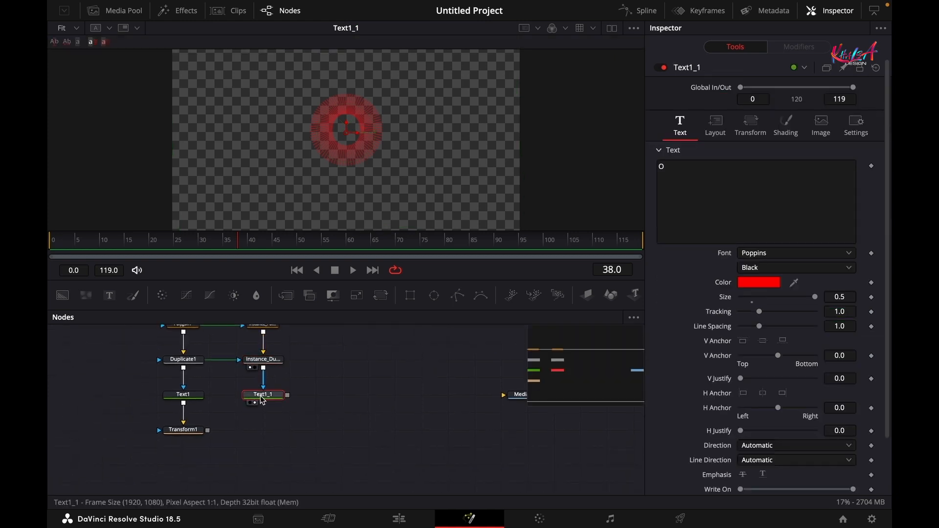
left_click(759, 283)
left_click_drag(162, 359, 145, 322)
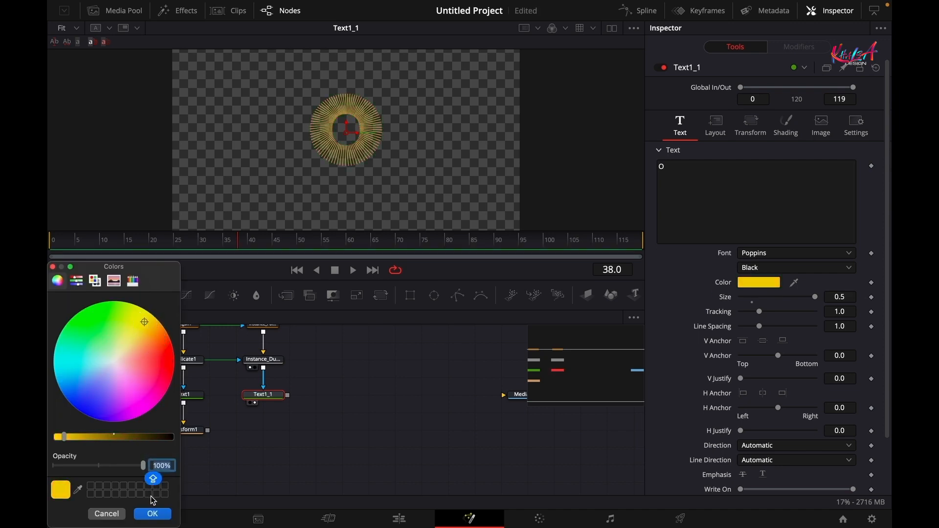
left_click(153, 514)
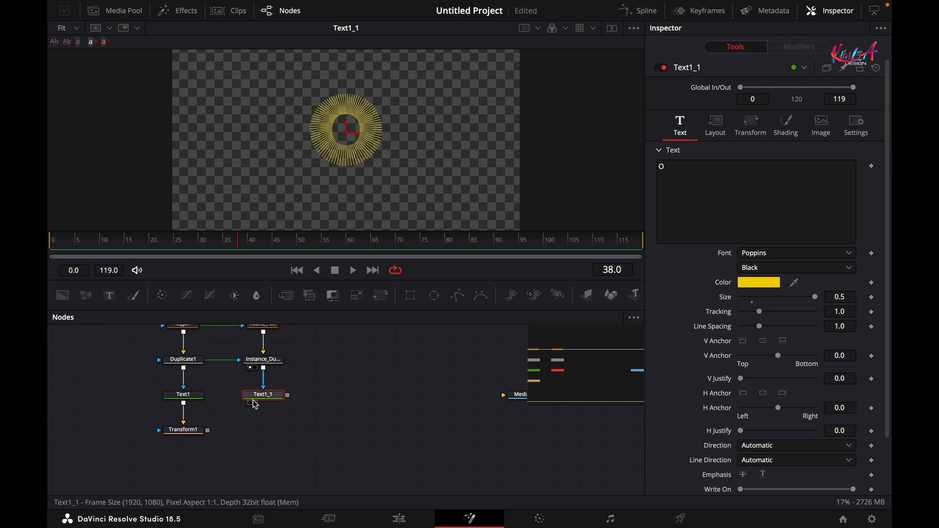
left_click(357, 295)
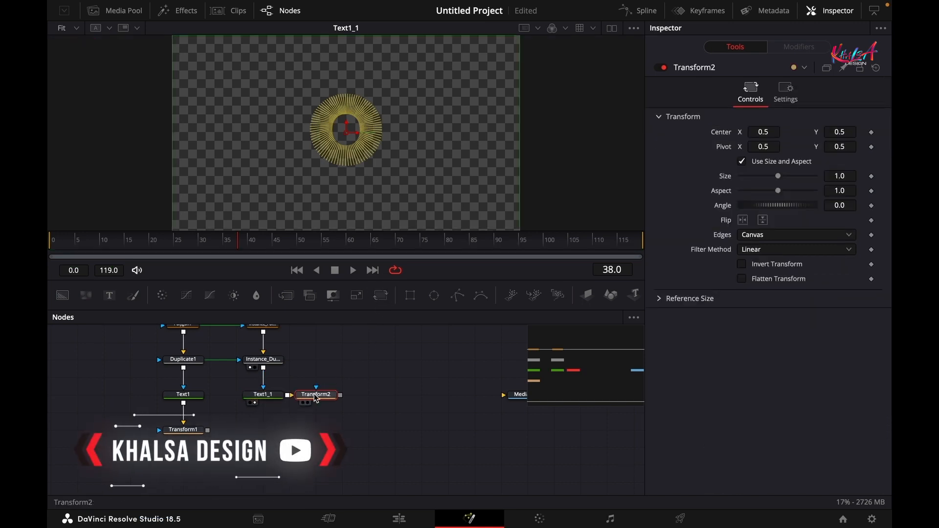
left_click_drag(316, 399, 264, 434)
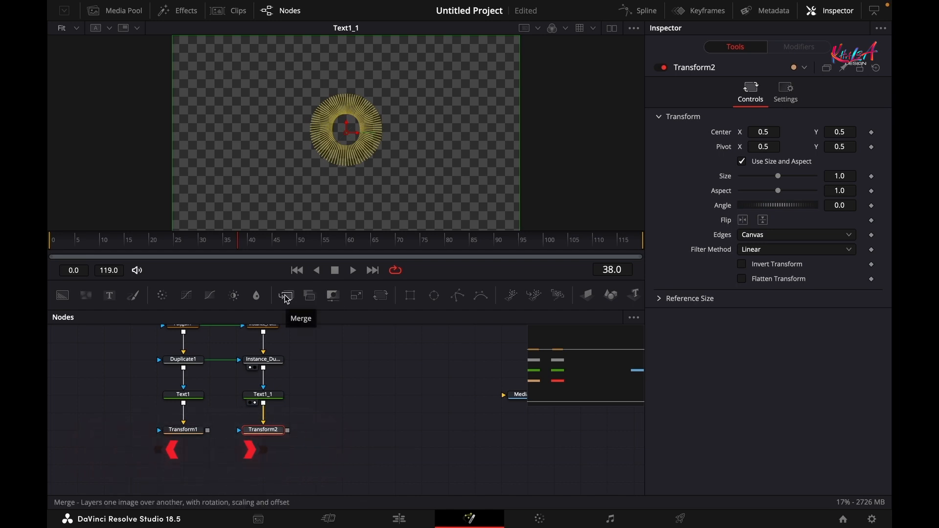
- Add a MultiMerge1 node, wire Transform1 and Transform2 into it, and view it
left_click(333, 465)
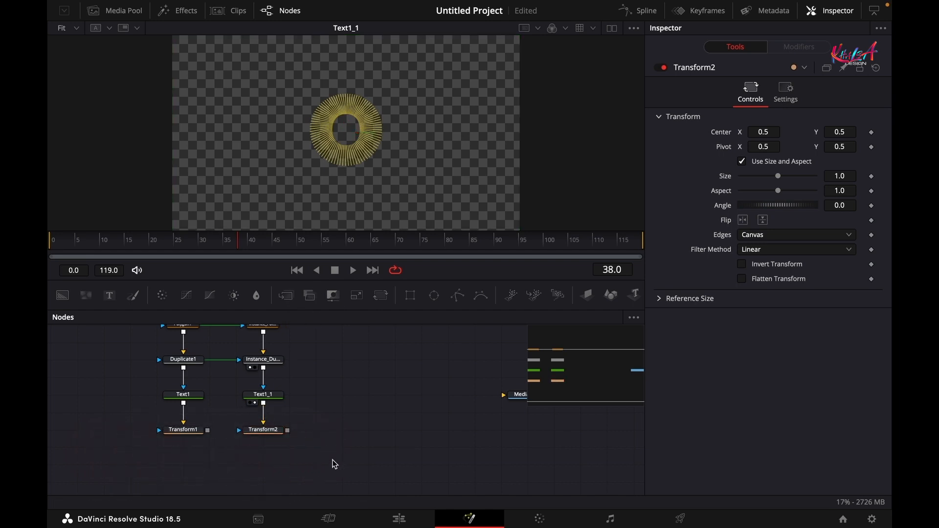
key("shift+space")
type("DUP")
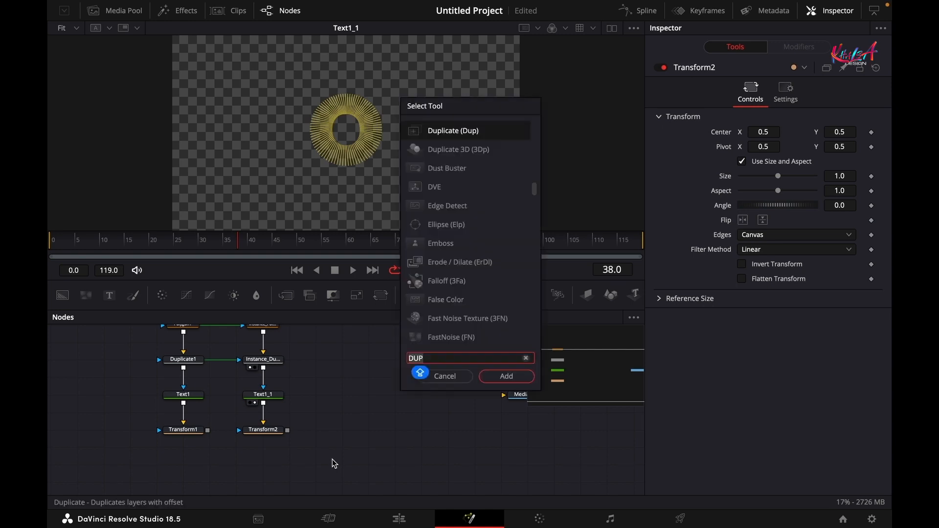
key("BackSpace")
key("BackSpace")
key("BackSpace")
type("MULT")
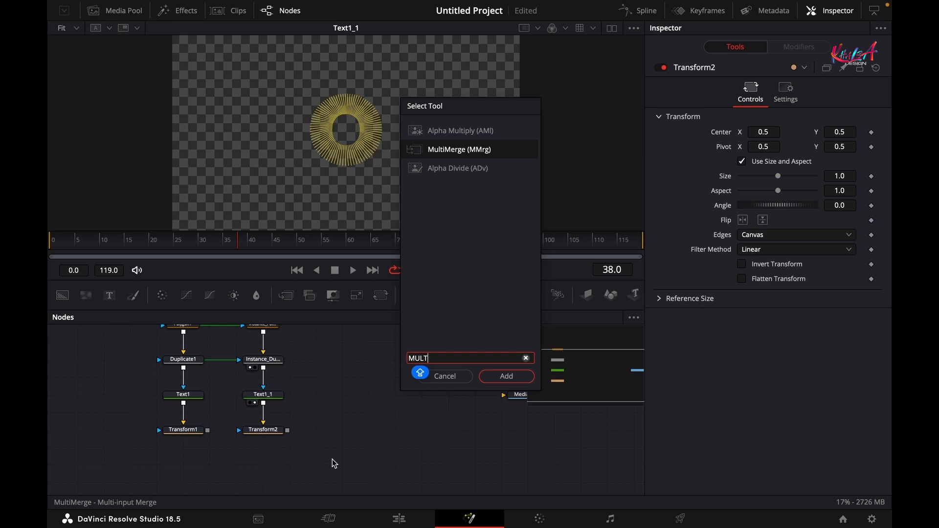
left_click(507, 377)
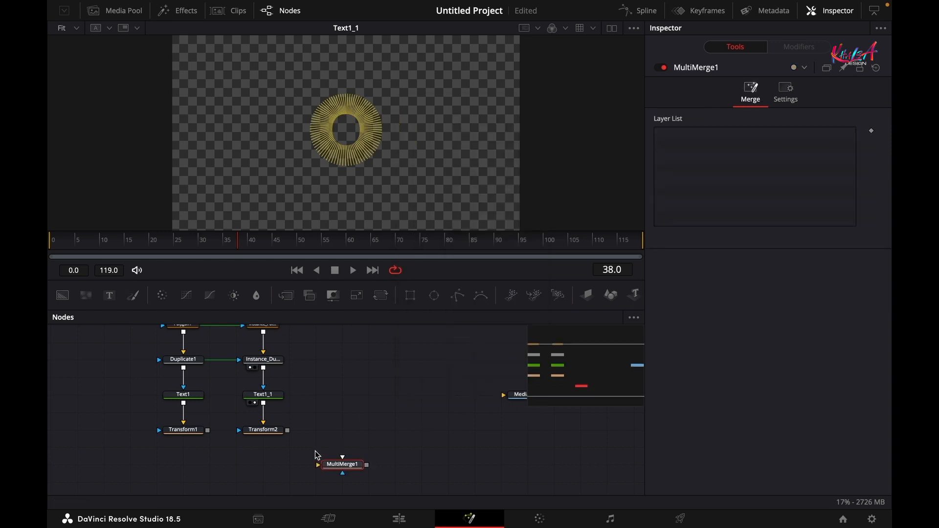
left_click_drag(208, 430, 351, 471)
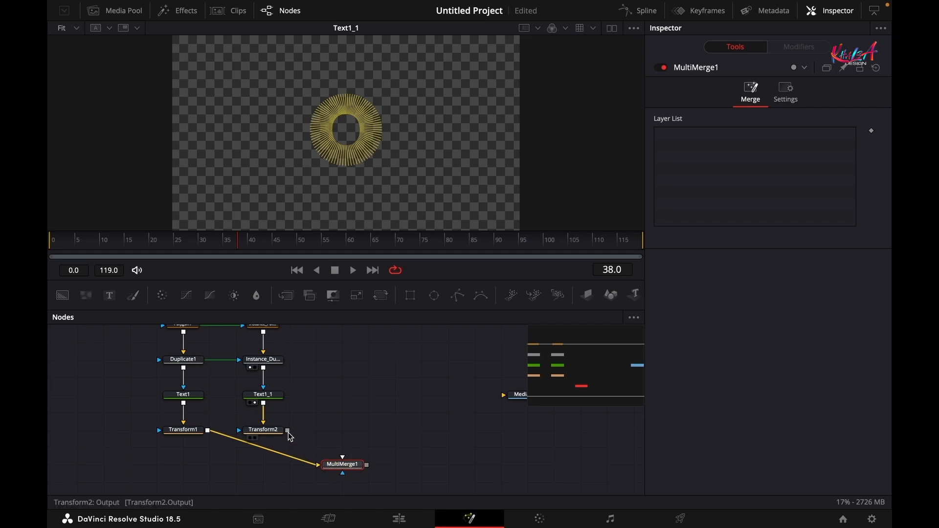
left_click_drag(287, 431, 338, 472)
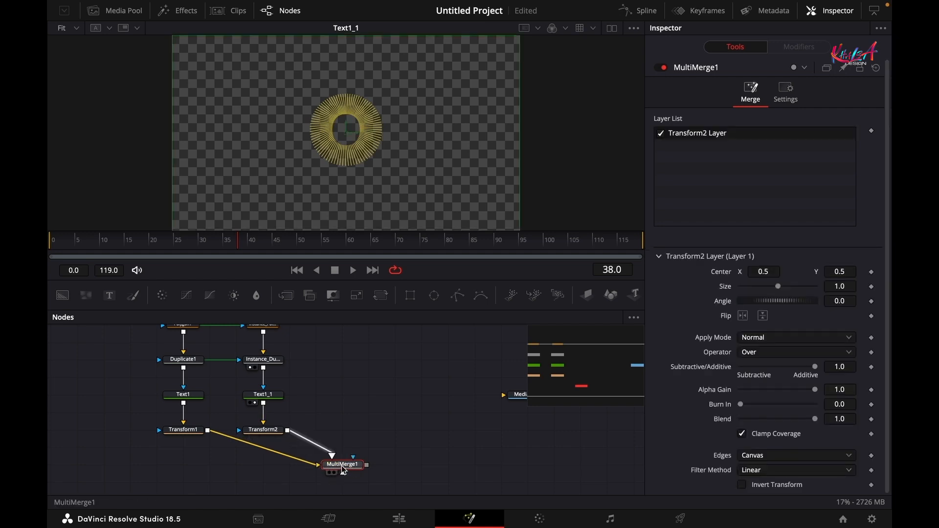
left_click(335, 474)
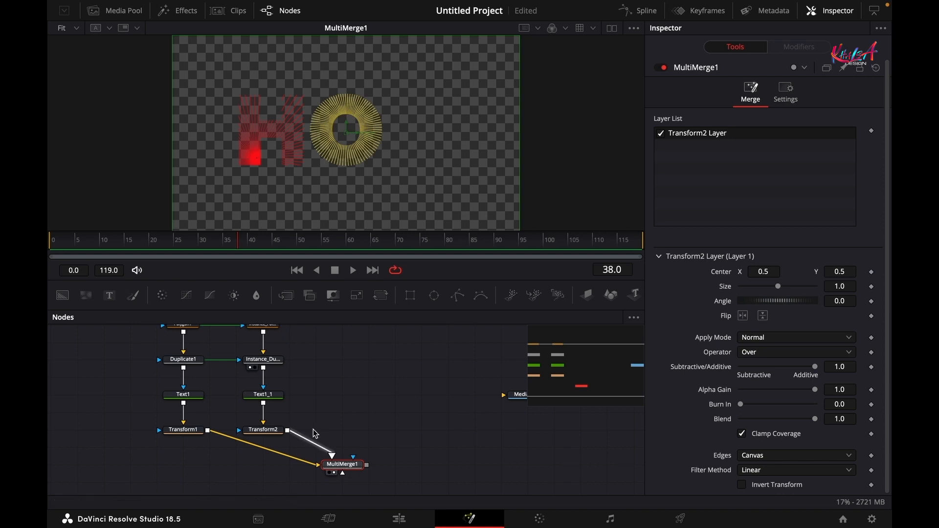
- Shift the O left by setting Transform2's Center X to 0.448
left_click(255, 431)
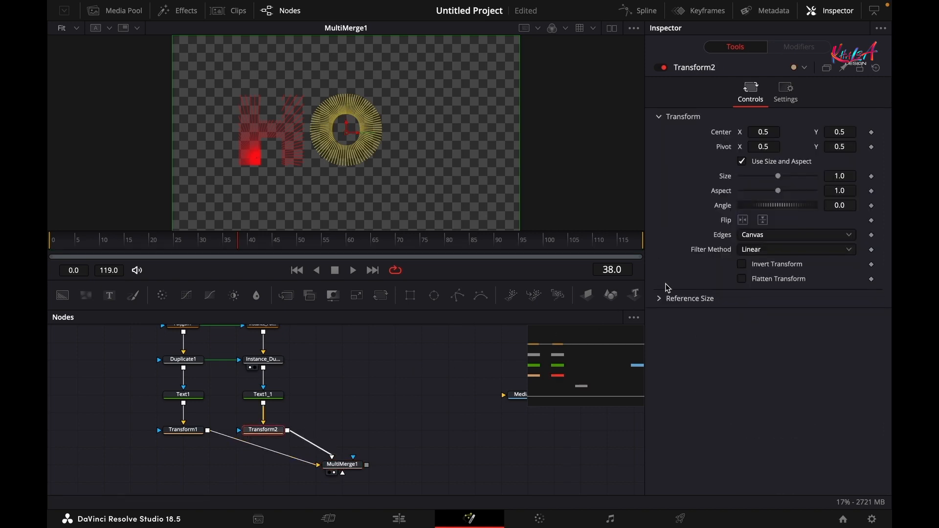
left_click_drag(770, 131, 739, 138)
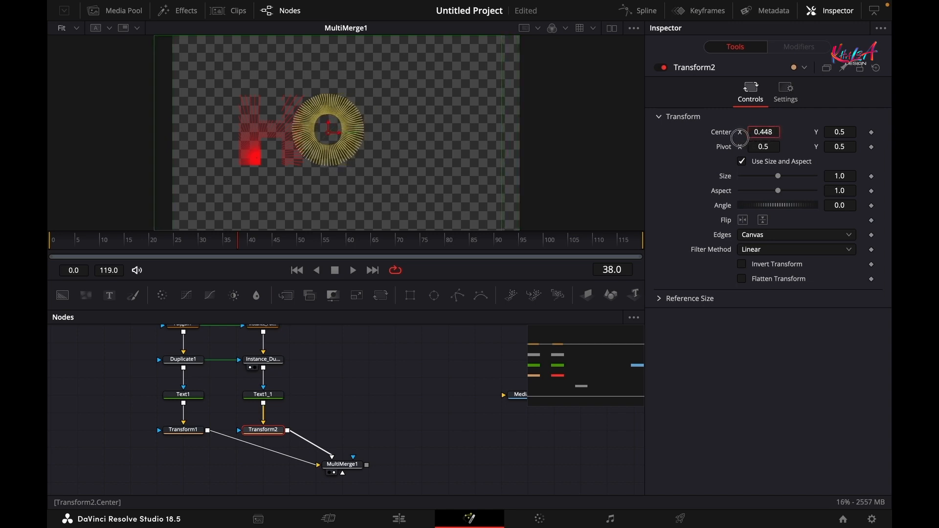
left_click_drag(335, 414, 306, 436)
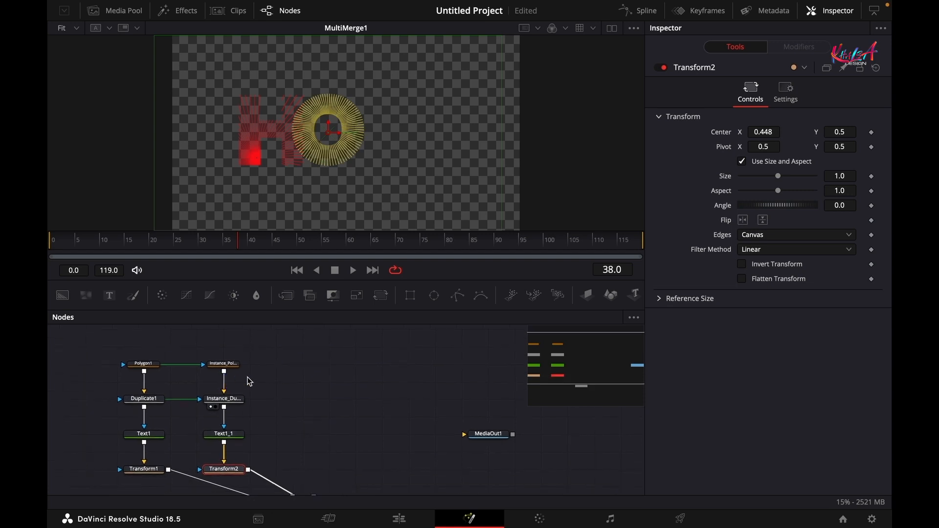
- Paste a copy of the O text node as Text1_1_1 and change its letter to P
left_click(225, 434)
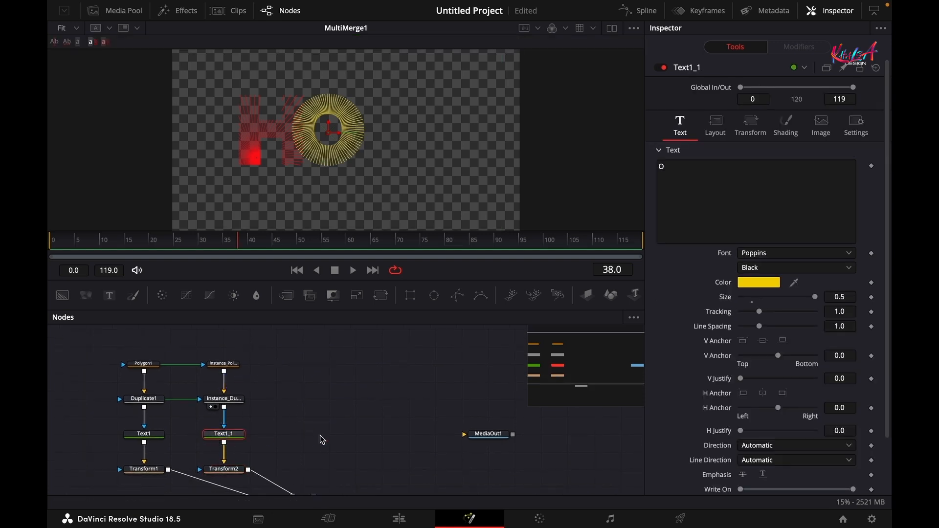
left_click(296, 437)
key("ctrl+v")
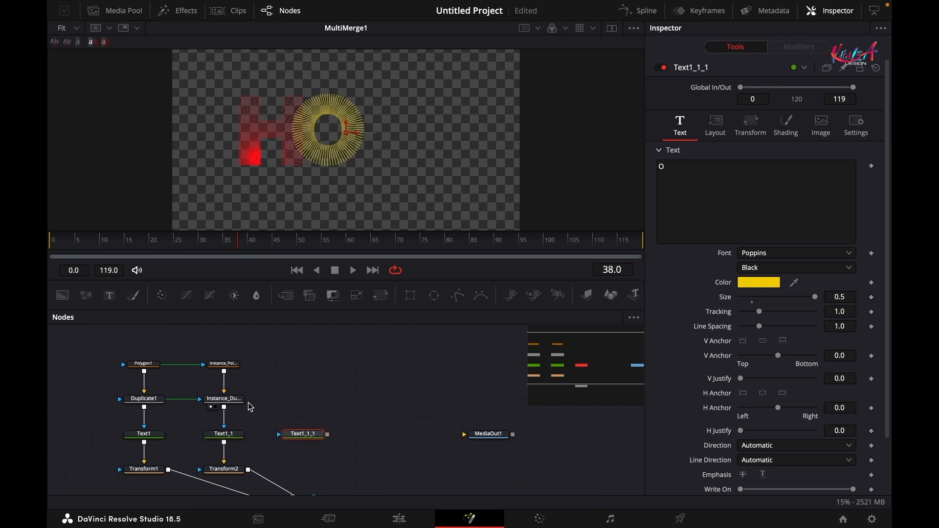
left_click(729, 181)
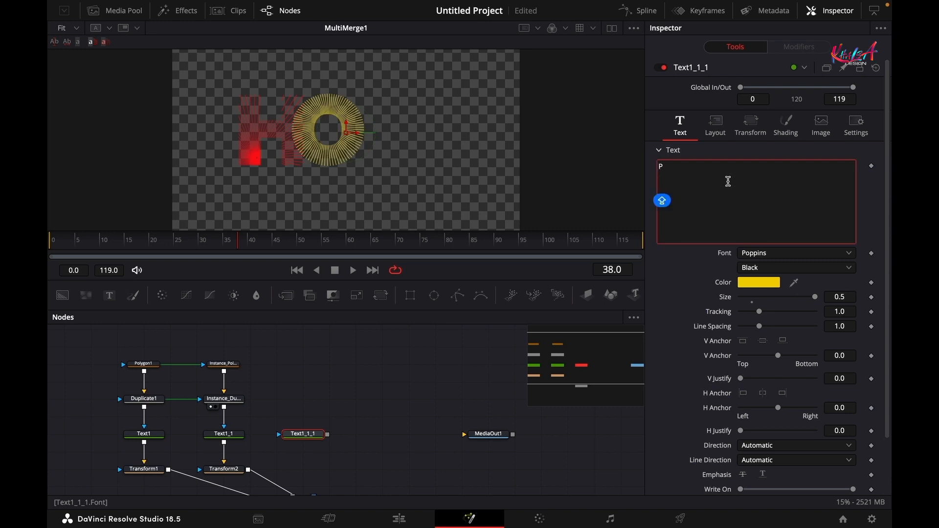
left_click(686, 292)
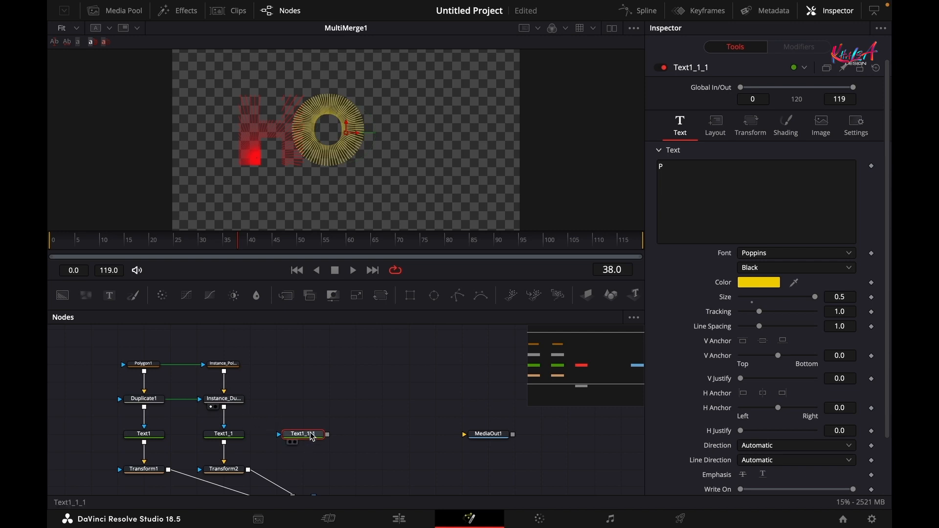
- Paste Polygon1 and Duplicate1 as linked instances and feed them into the P text node
key("1")
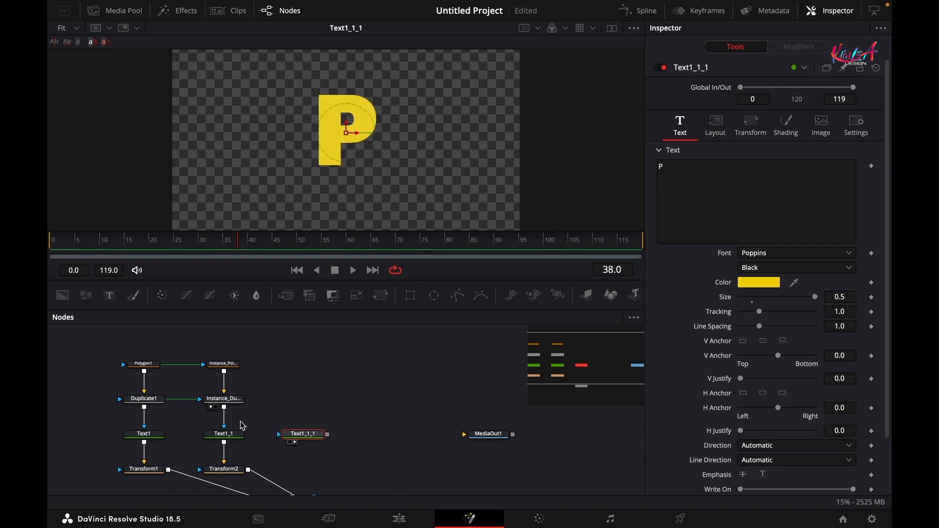
left_click(264, 357)
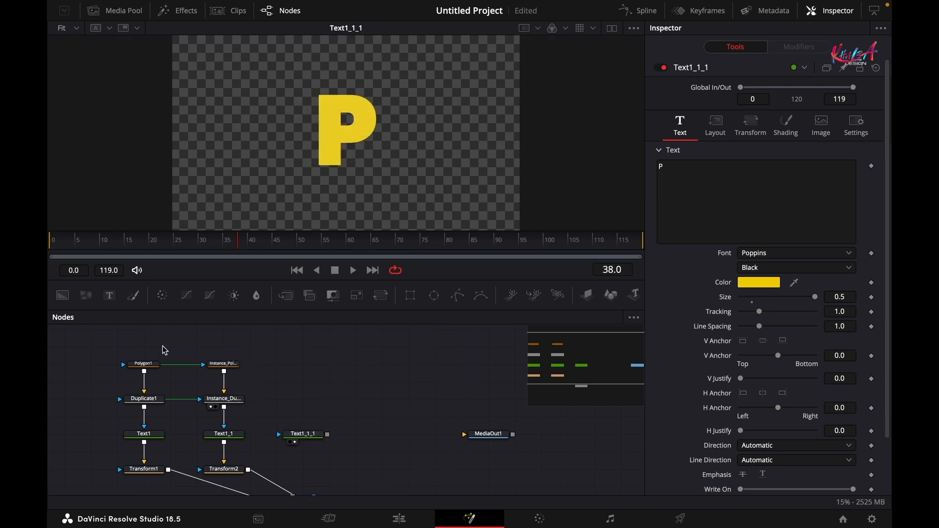
left_click_drag(131, 350, 161, 423)
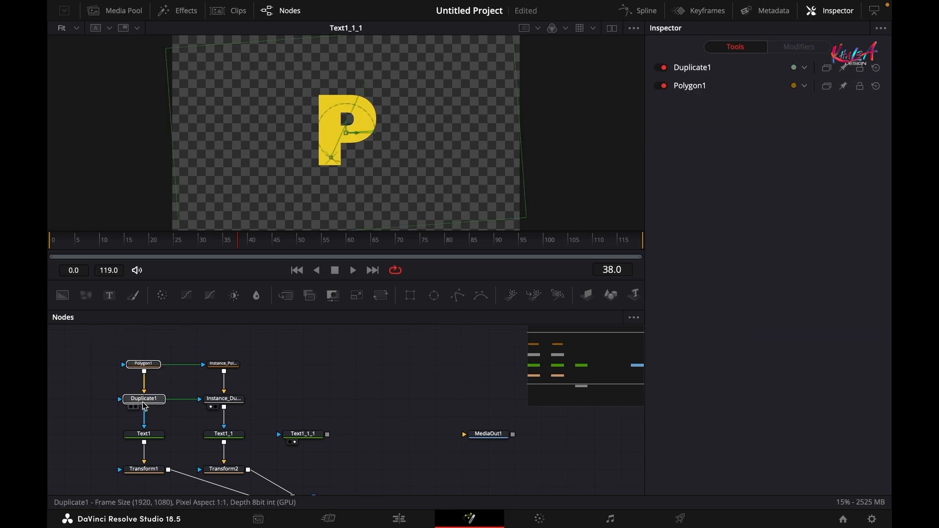
right_click(145, 397)
left_click(168, 99)
key("super+shift+v")
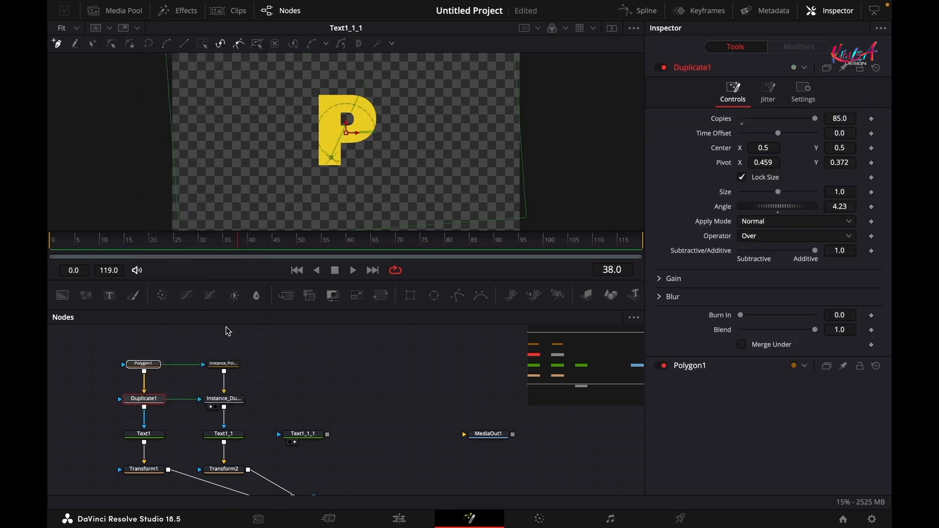
left_click(294, 395)
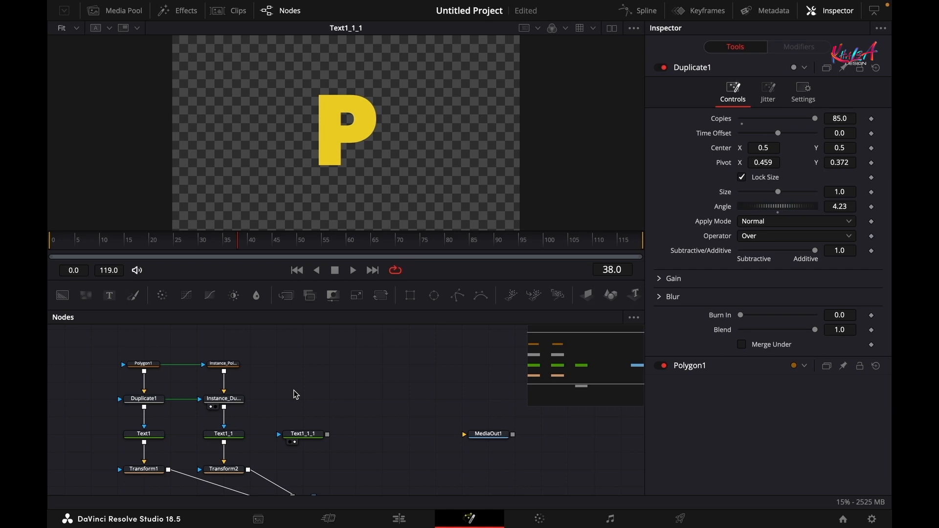
key("super+shift+v")
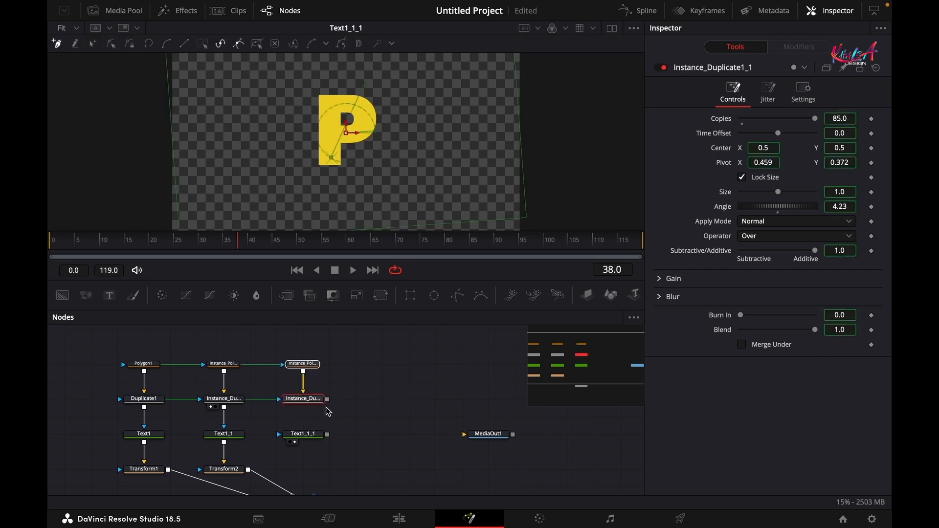
left_click_drag(327, 400, 301, 435)
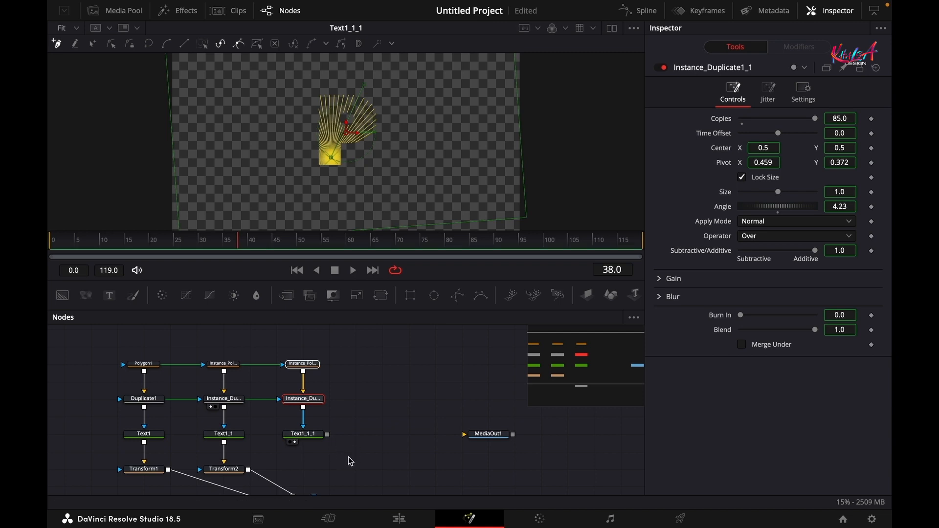
- Deinstance the polygon shape and the duplicate's Pivot, then enable Insert and Modify on the polygon
left_click(343, 370)
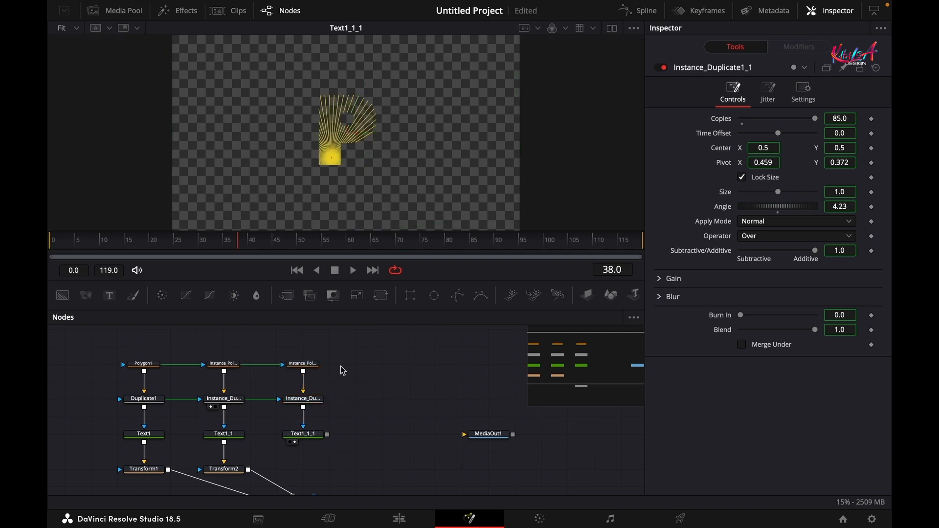
left_click(292, 364)
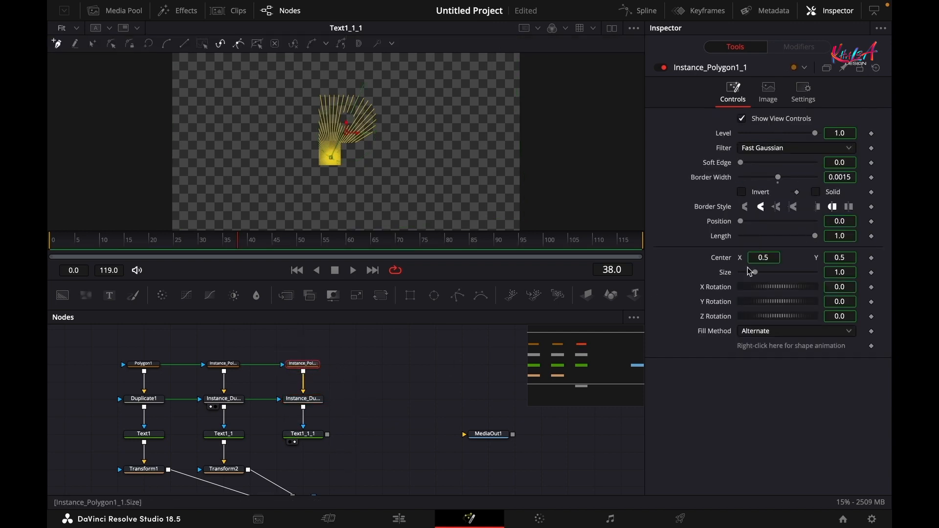
right_click(764, 350)
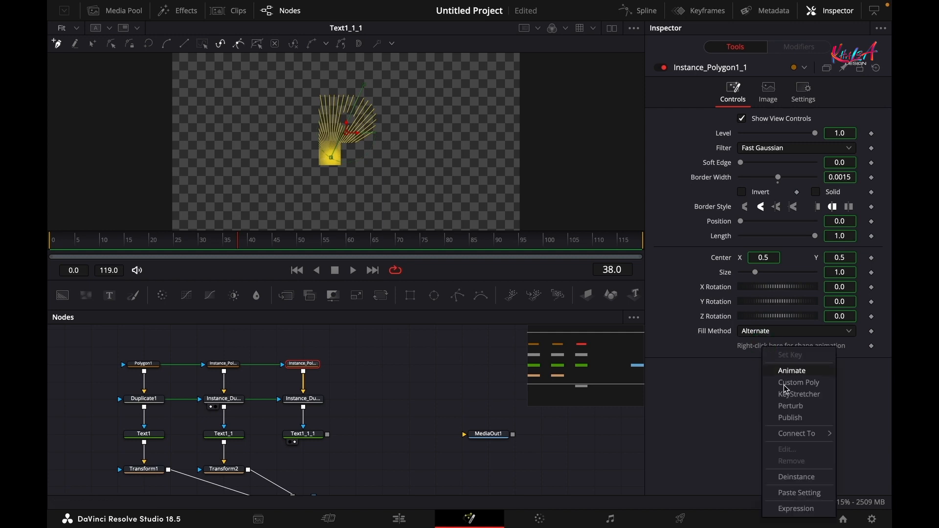
left_click(798, 477)
left_click(303, 399)
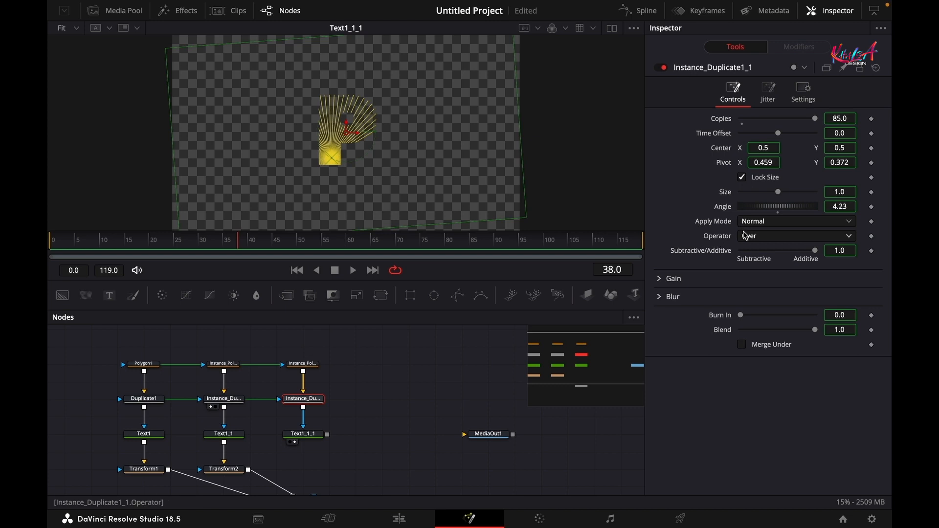
right_click(727, 167)
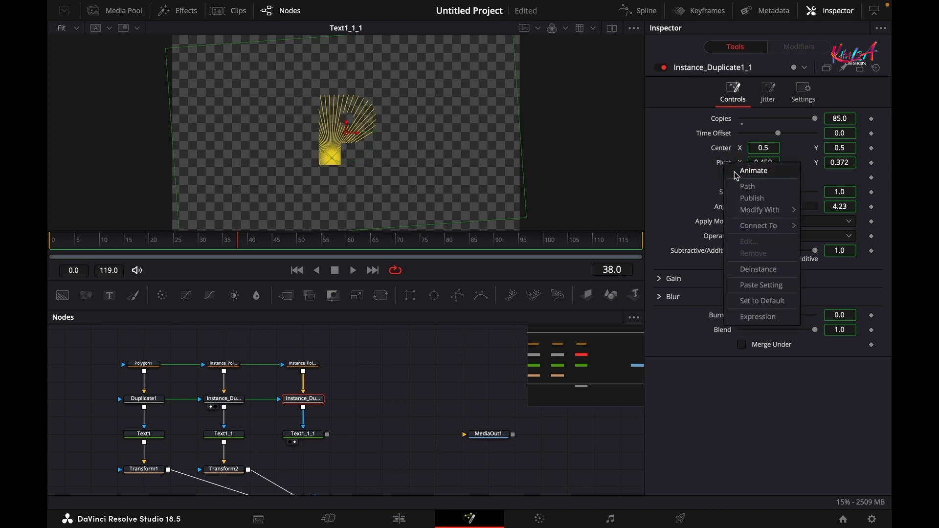
left_click(758, 269)
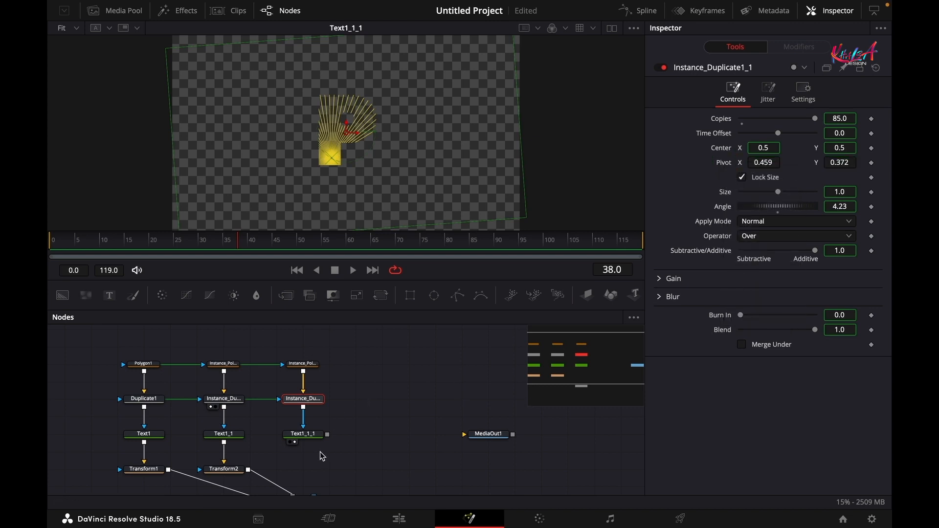
left_click(311, 370)
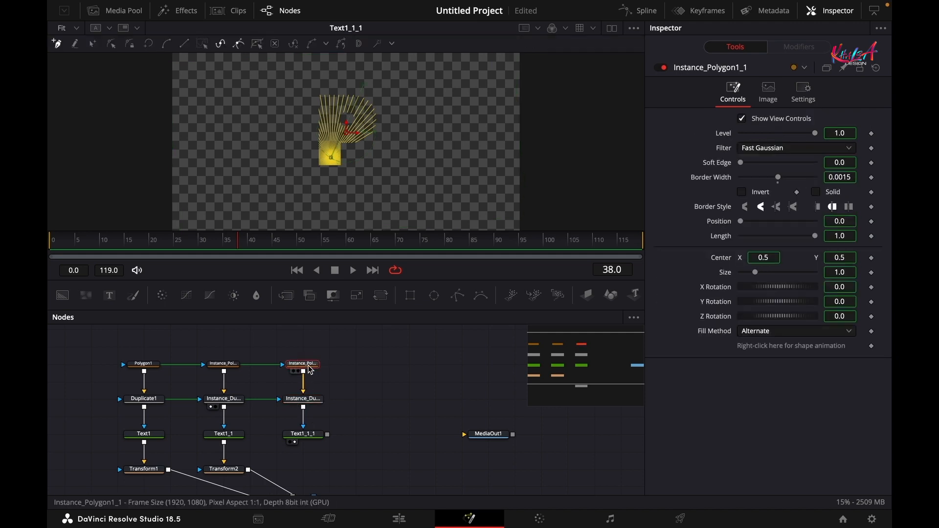
left_click(92, 43)
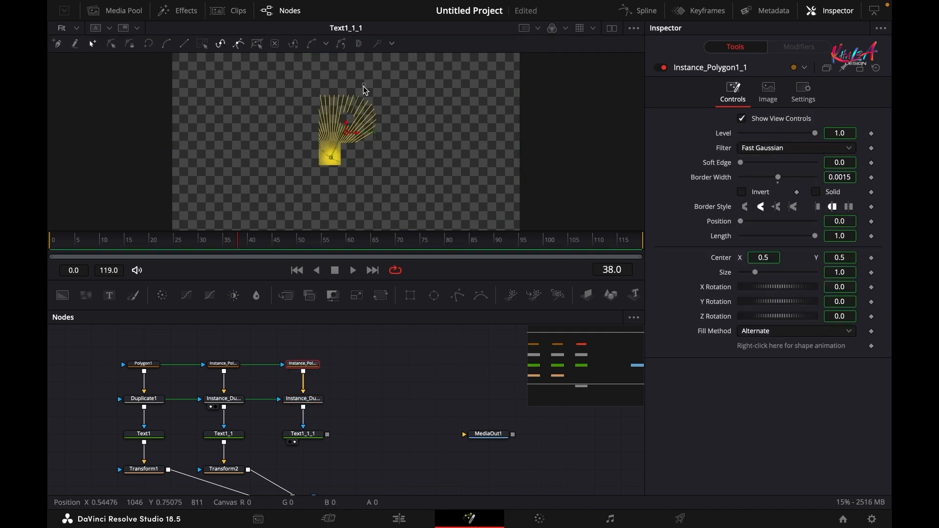
- Drag Instance_Polygon1_1's top-right point down and bend its lower-right curve outward
left_click_drag(364, 89, 326, 105)
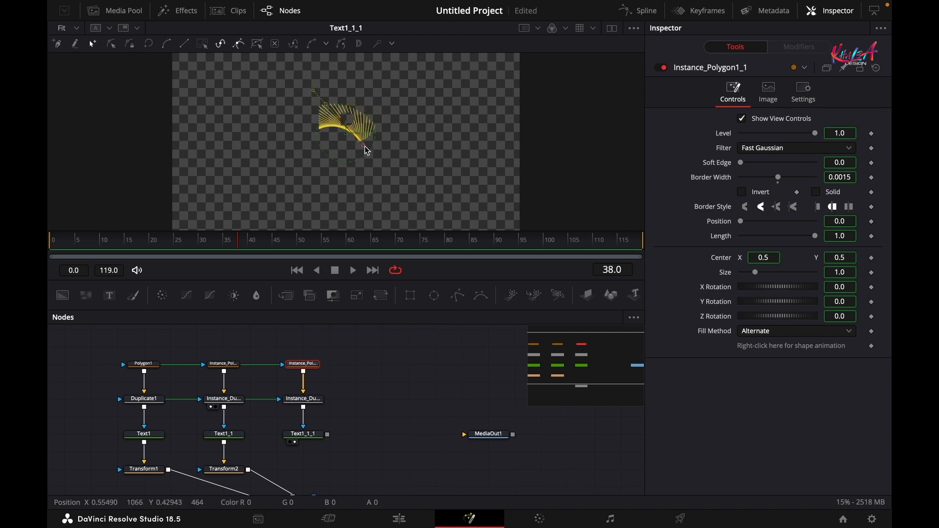
left_click_drag(366, 150, 377, 184)
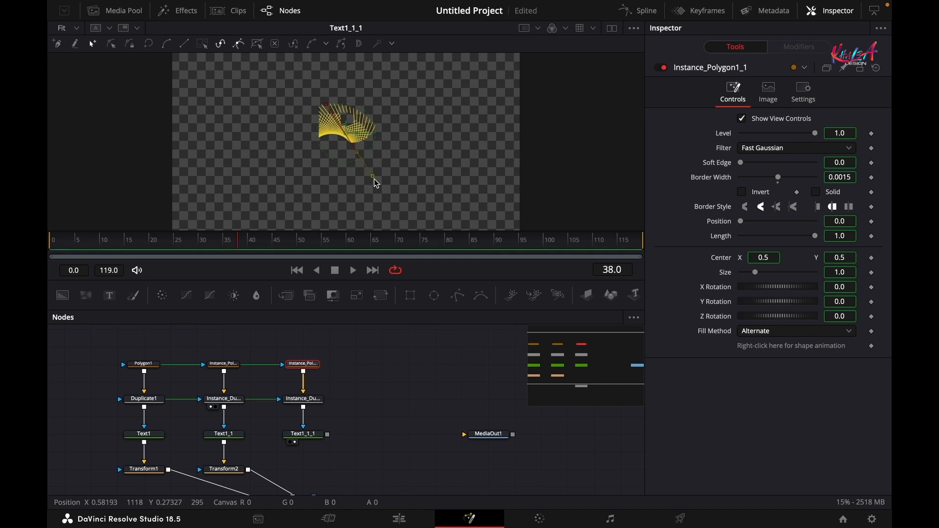
left_click(299, 406)
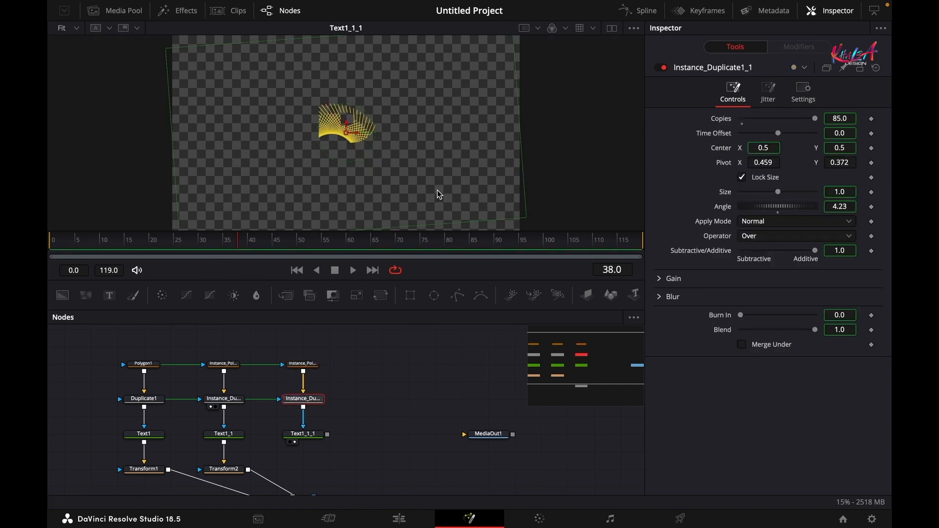
- Show Instance_Duplicate1_1 in dual viewers and set its pivot to about X 0.442, Y 0.648
left_click(611, 29)
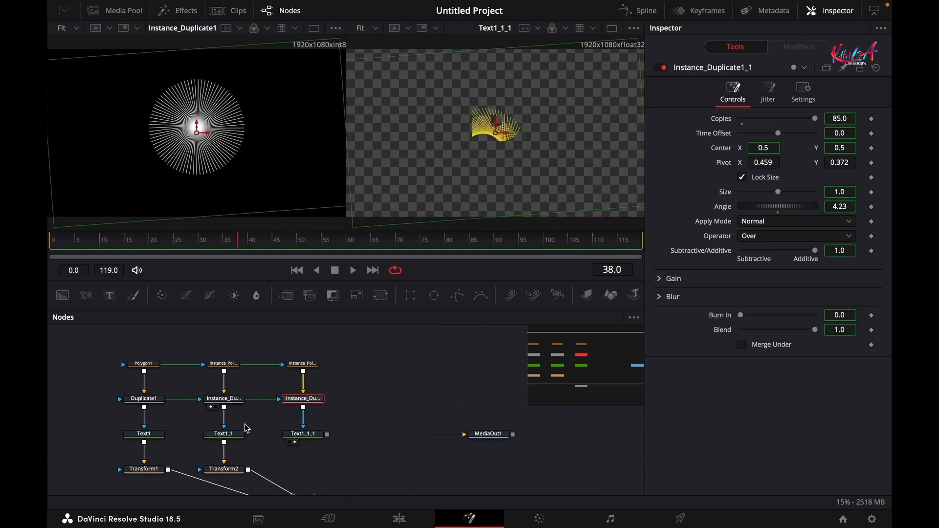
left_click_drag(303, 399, 253, 97)
left_click(764, 162)
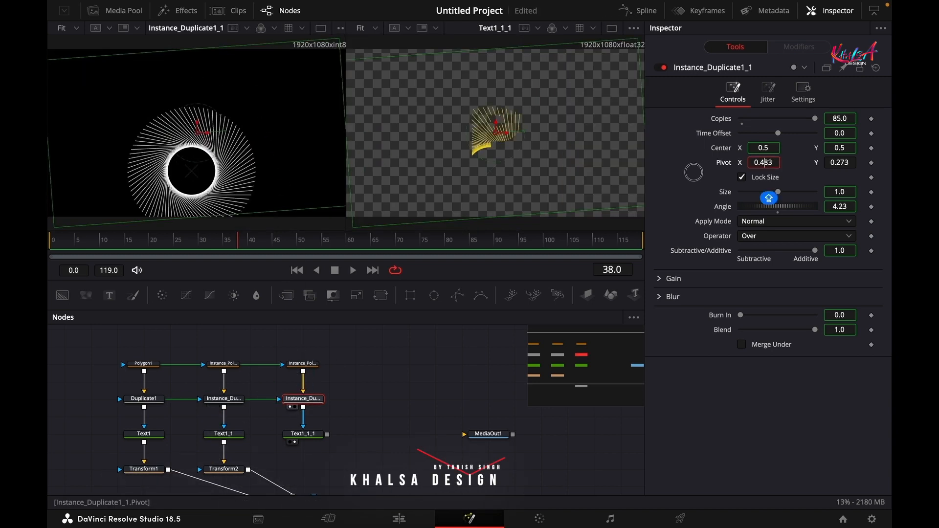
left_click_drag(836, 162, 649, 185)
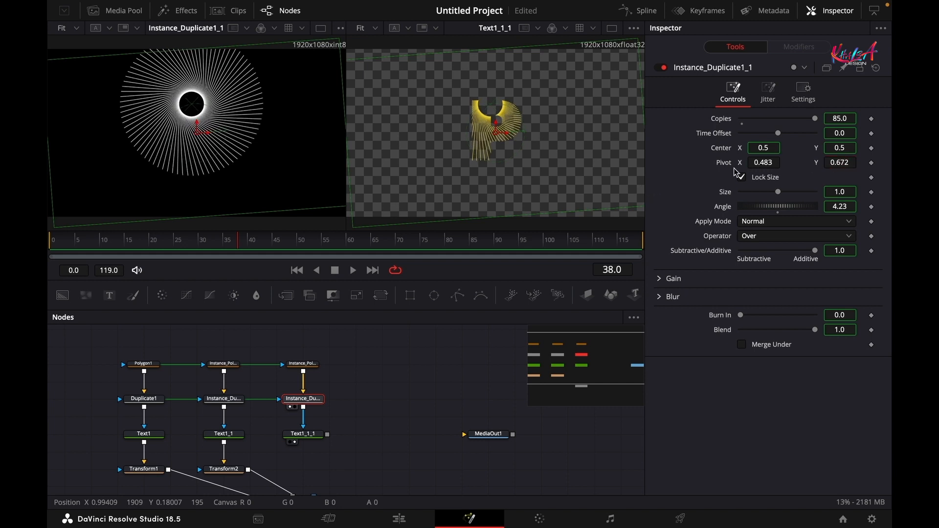
left_click_drag(753, 163, 725, 171)
mouse_move(845, 164)
left_mouse_down()
mouse_move(822, 168)
mouse_move(832, 167)
left_mouse_up()
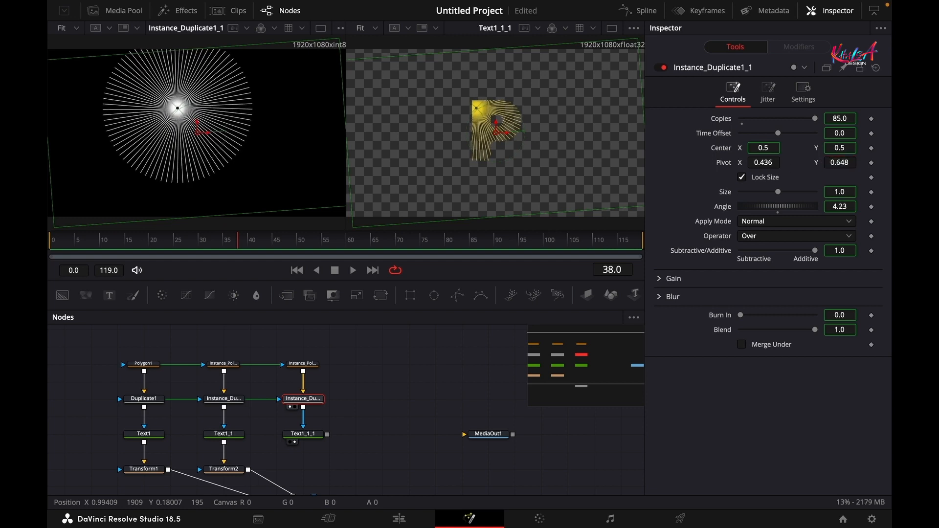
left_click_drag(757, 165, 761, 165)
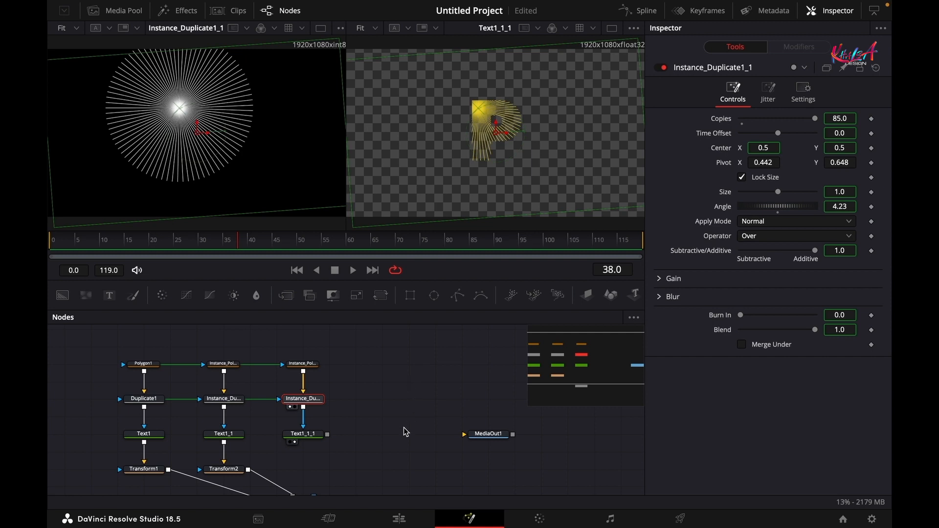
left_click_drag(404, 428, 403, 373)
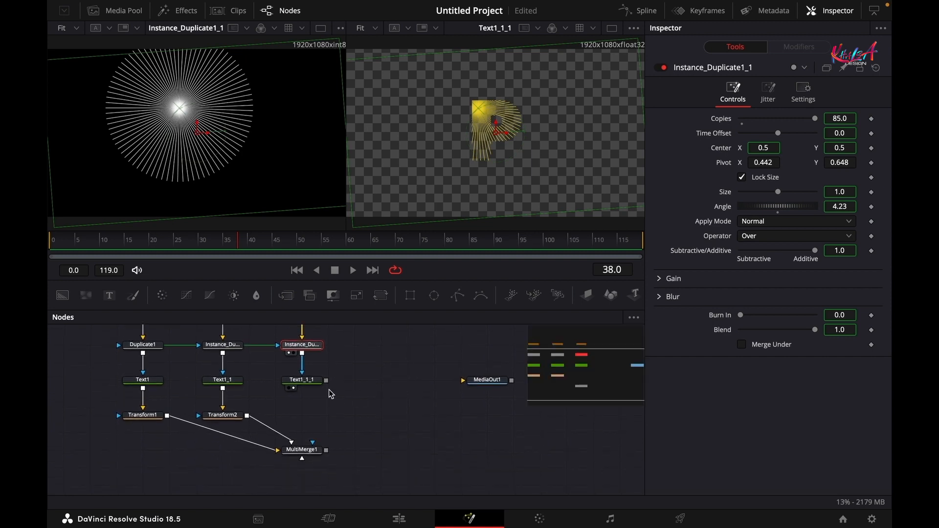
- Add Transform3 below the P text and change the P's colour from yellow to green
left_click(313, 384)
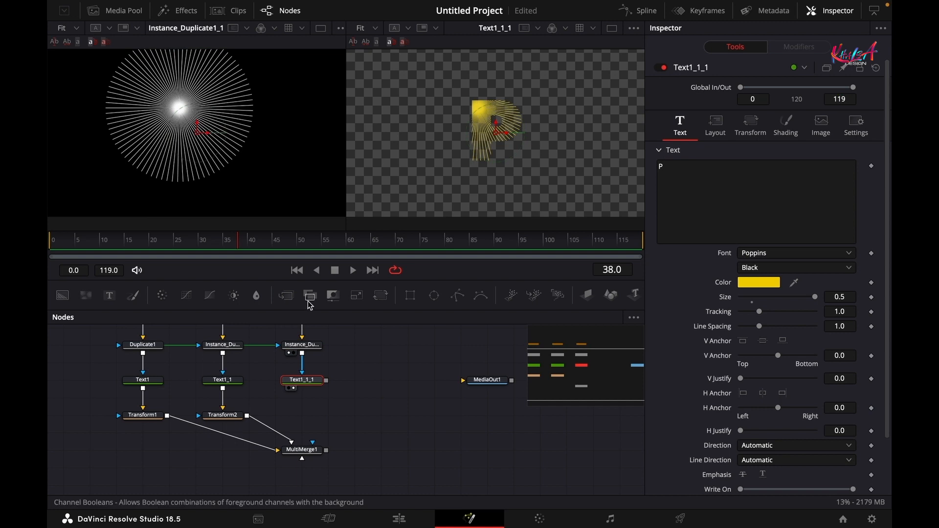
left_click(380, 295)
left_click_drag(353, 386, 489, 200)
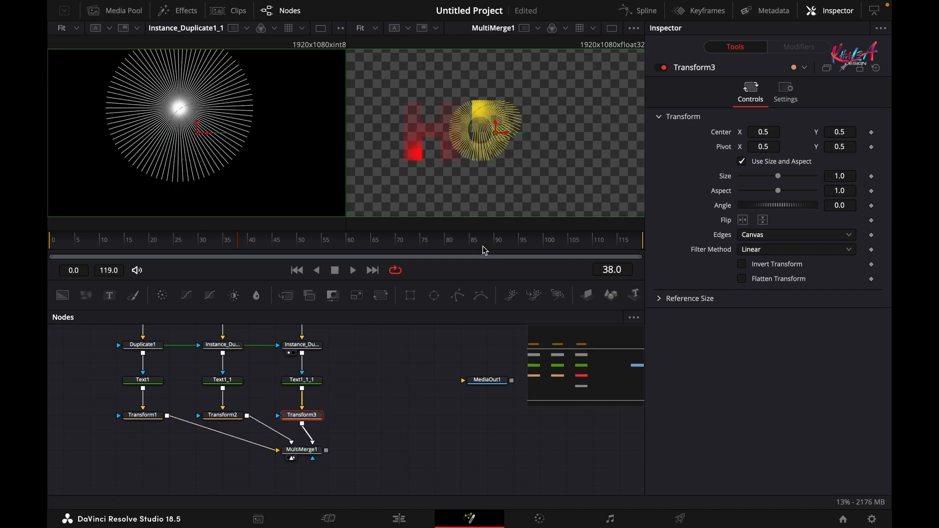
left_click(302, 380)
left_click(758, 283)
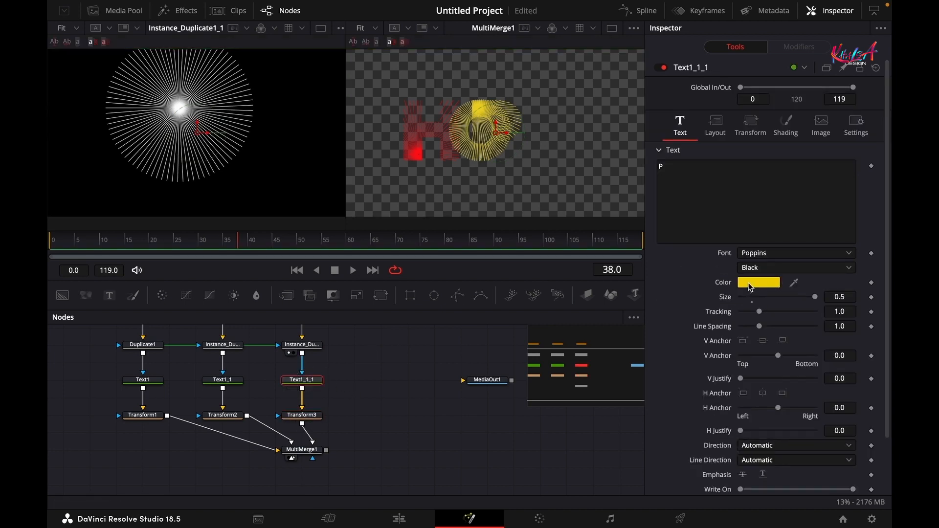
left_click_drag(137, 333, 74, 345)
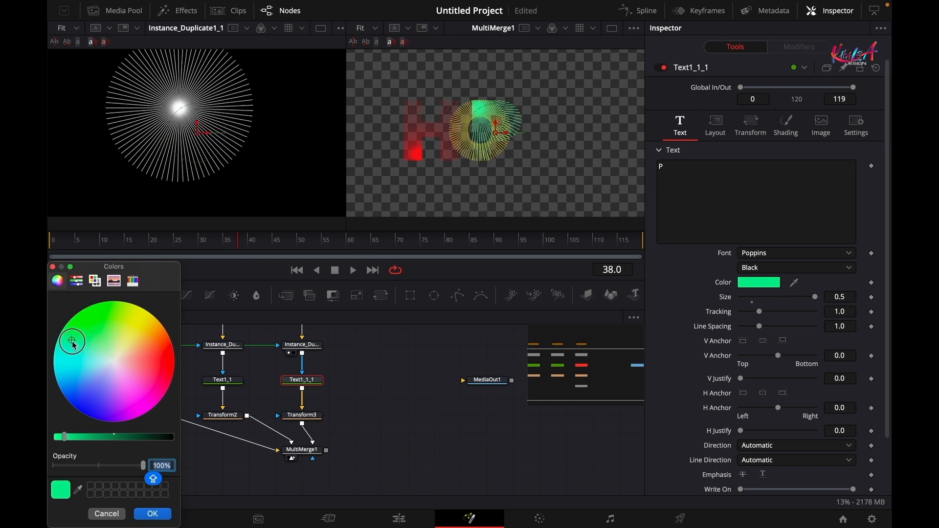
left_click(153, 514)
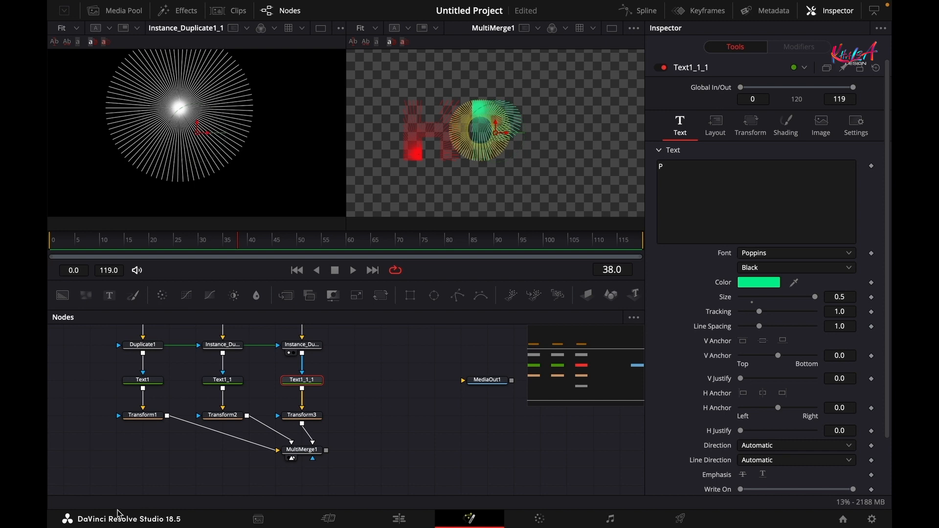
- Shift the P right by setting Transform3's Center X to 0.603
left_click(309, 419)
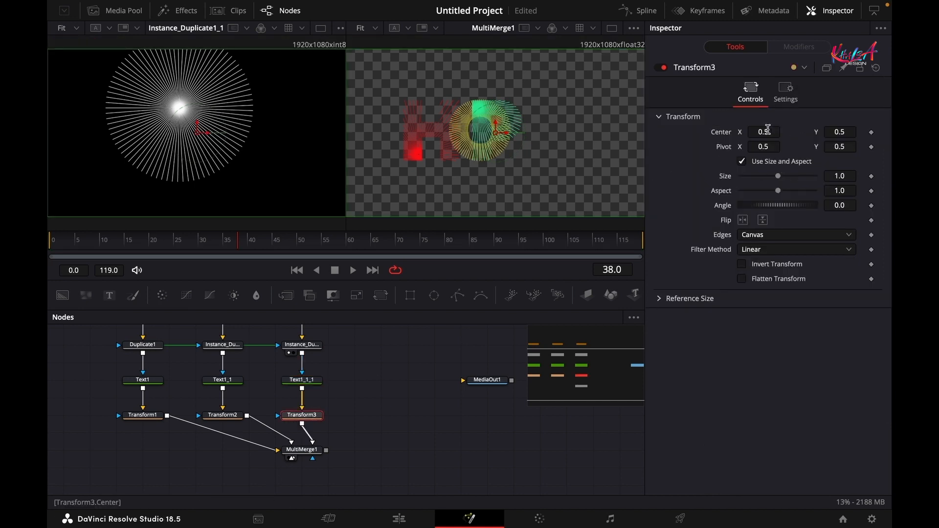
left_click_drag(756, 131, 815, 132)
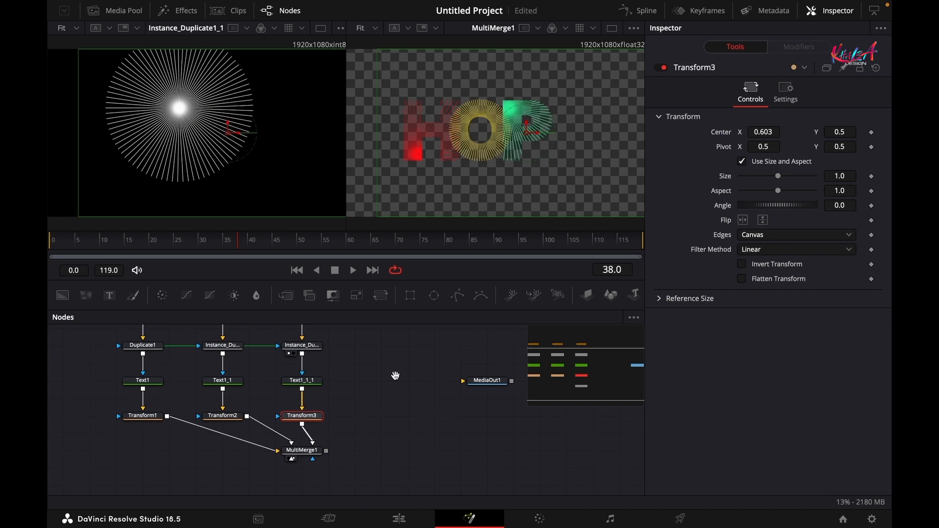
left_click_drag(396, 375, 369, 441)
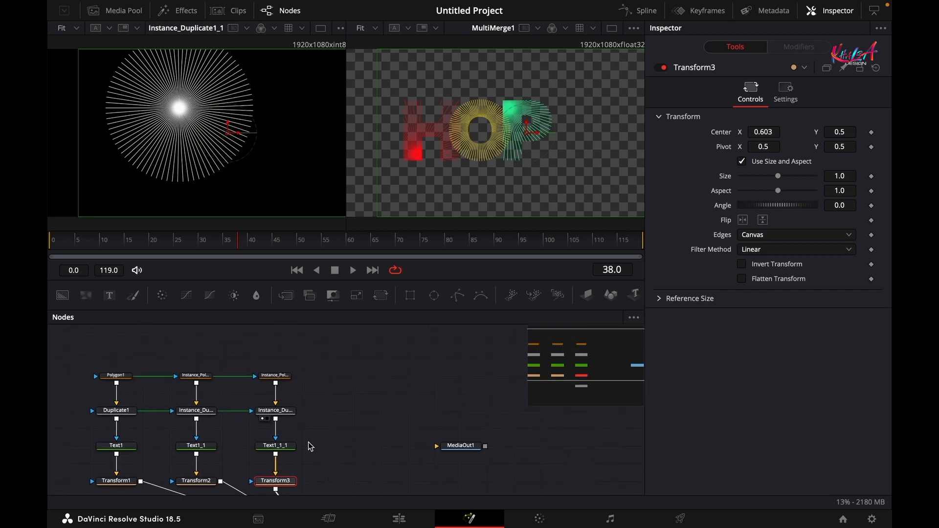
- Paste a copy of the P text node for the E and move it further right
left_click(276, 447)
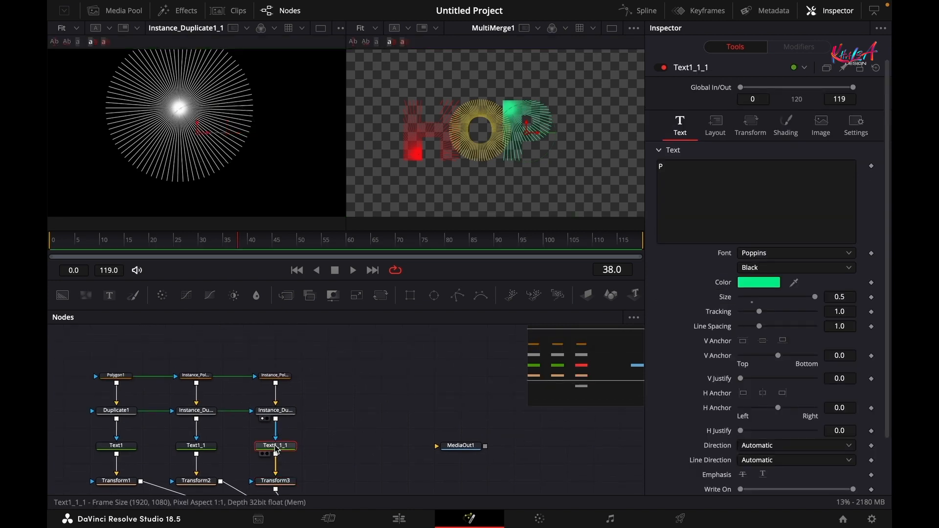
left_click(334, 453)
key("ctrl+v")
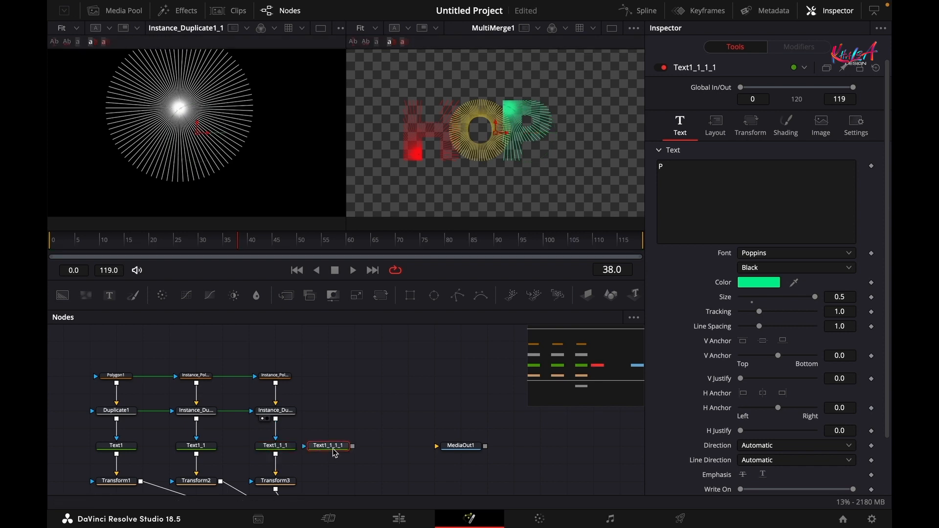
left_click(340, 450)
scroll(342, 448, "left", 1)
left_click(366, 447)
left_click_drag(368, 451, 395, 451)
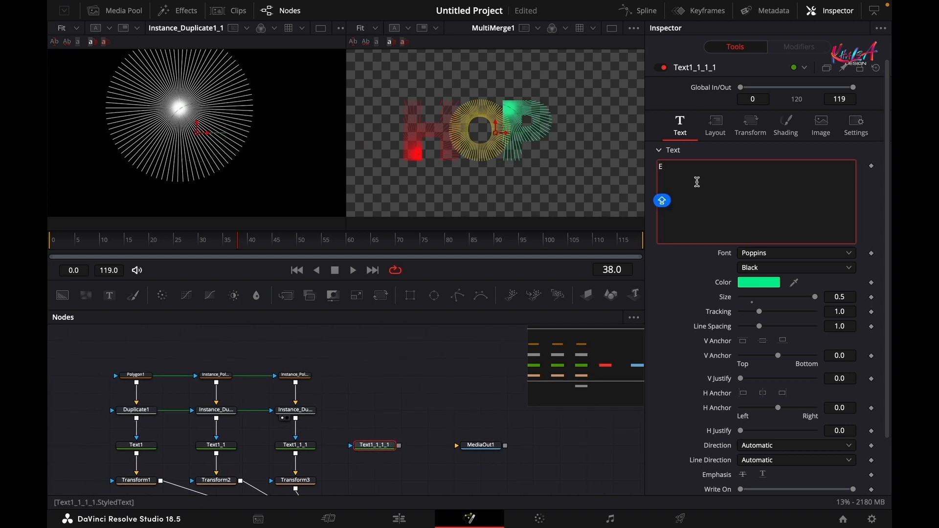
- Paste linked copies of Polygon1 and Duplicate1 and connect them to the E text
left_click_drag(338, 359, 293, 413)
left_click_drag(108, 357, 157, 440)
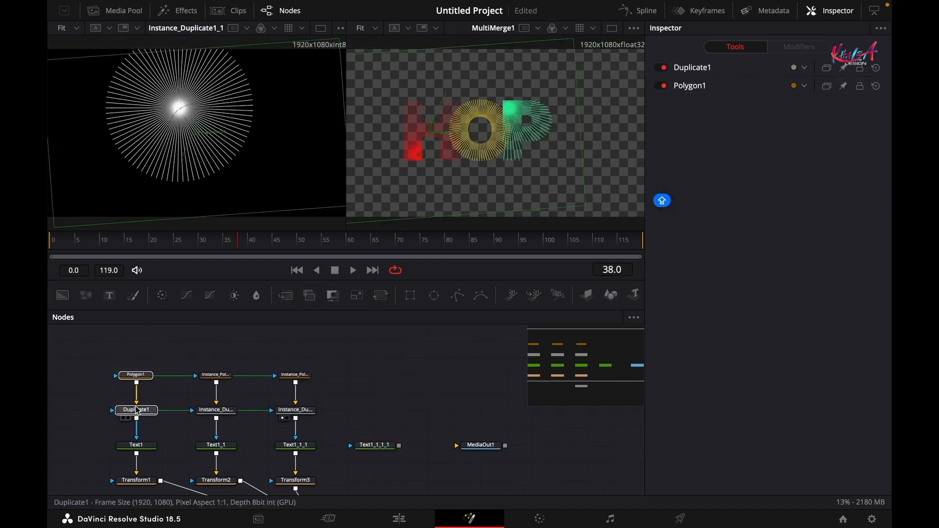
key("super+shift+v")
left_click_drag(398, 410, 377, 447)
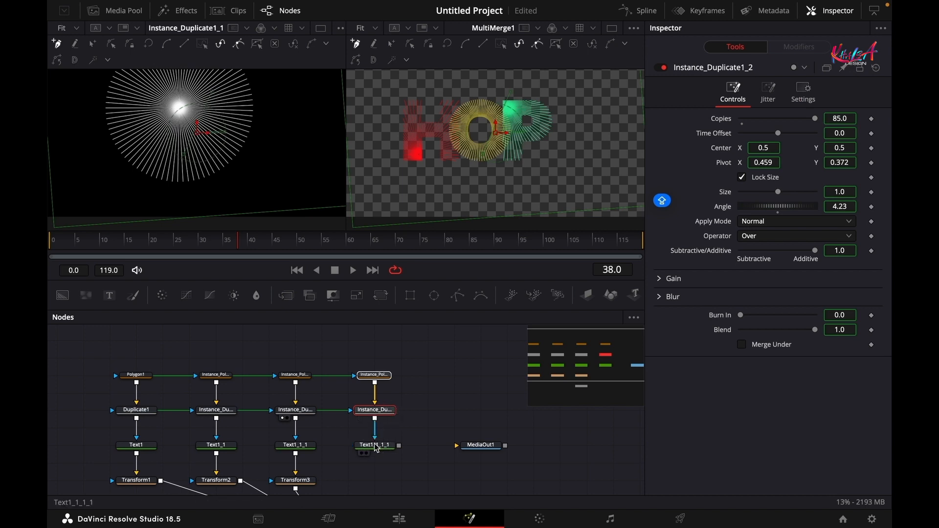
scroll(412, 402, "down", 2)
scroll(413, 425, "up", 3)
- Deinstance Instance_Polygon1_2's shape and Instance_Duplicate1_2's Pivot from the originals
left_click(338, 389)
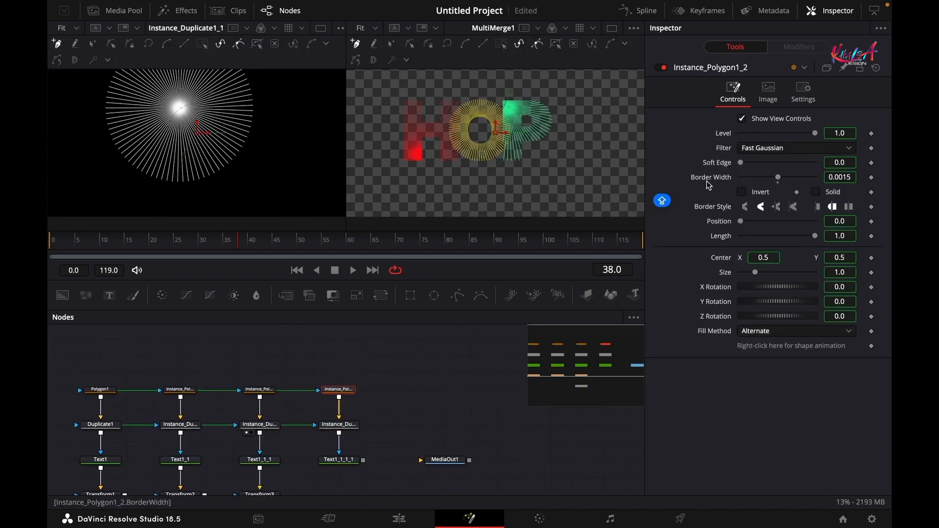
right_click(763, 348)
left_click(793, 477)
left_click(339, 424)
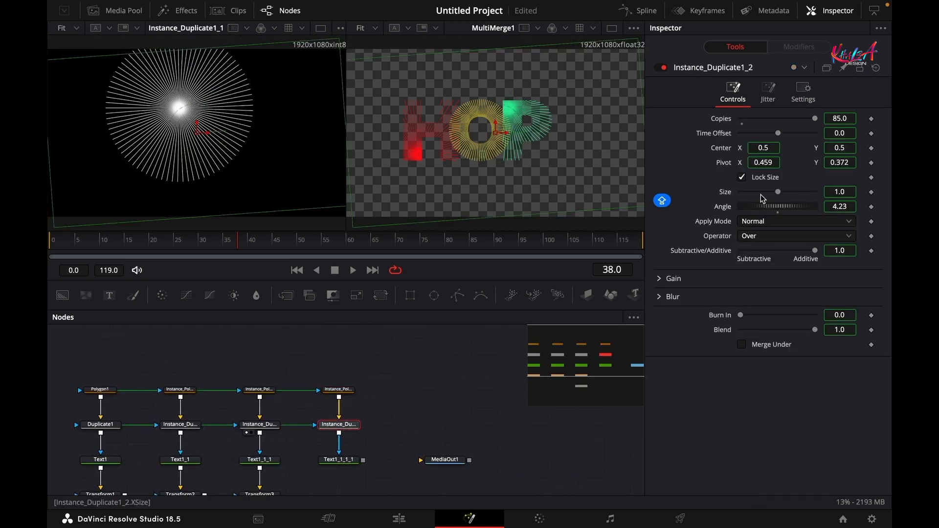
right_click(722, 165)
left_click(750, 274)
scroll(447, 347, "down", 3)
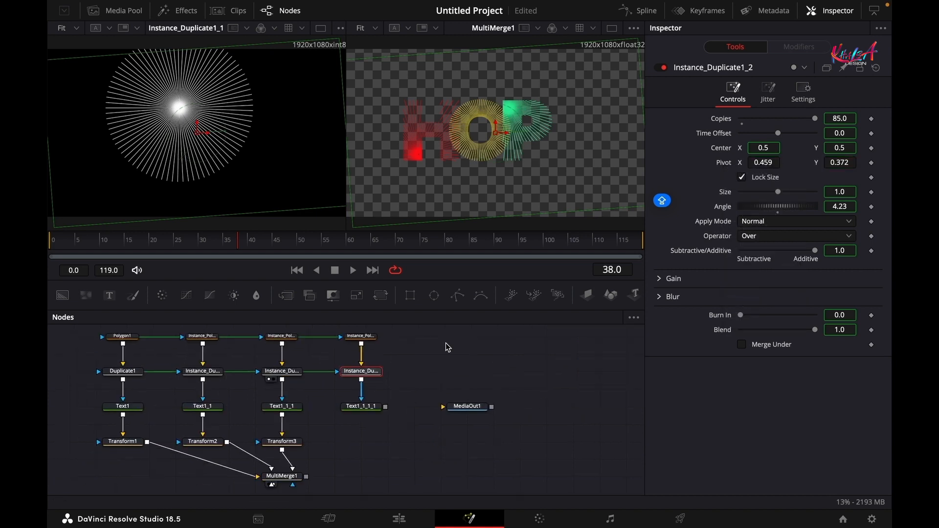
- Add Transform4 for the E, wire it onward, and move the E right to about X 0.727
key("2")
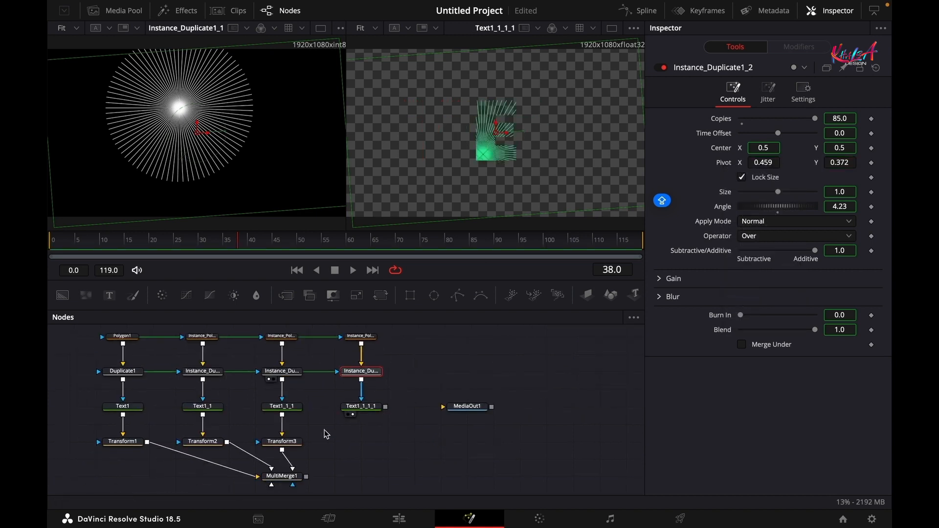
left_click_drag(380, 296, 361, 441)
left_click_drag(385, 407, 337, 442)
left_click_drag(385, 442, 533, 171)
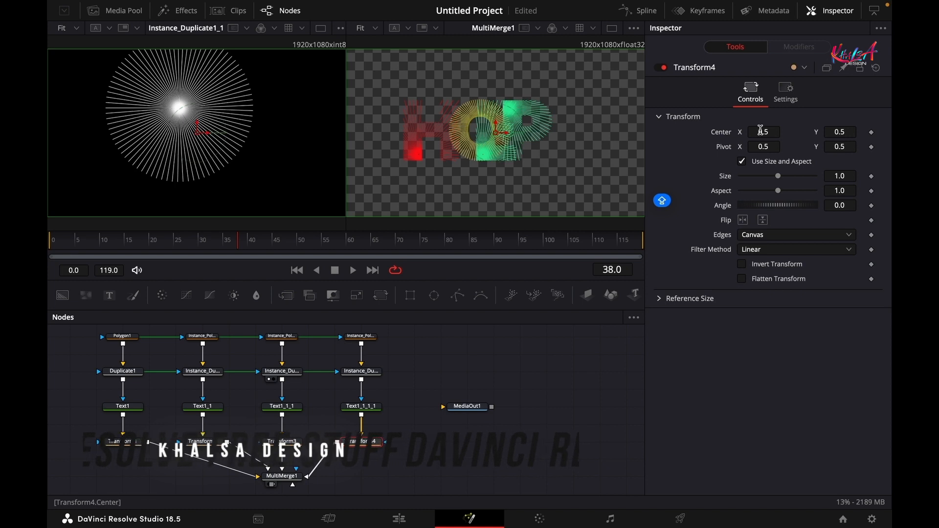
mouse_move(760, 130)
left_mouse_down()
mouse_move(841, 136)
mouse_move(475, 141)
mouse_move(761, 136)
left_mouse_up()
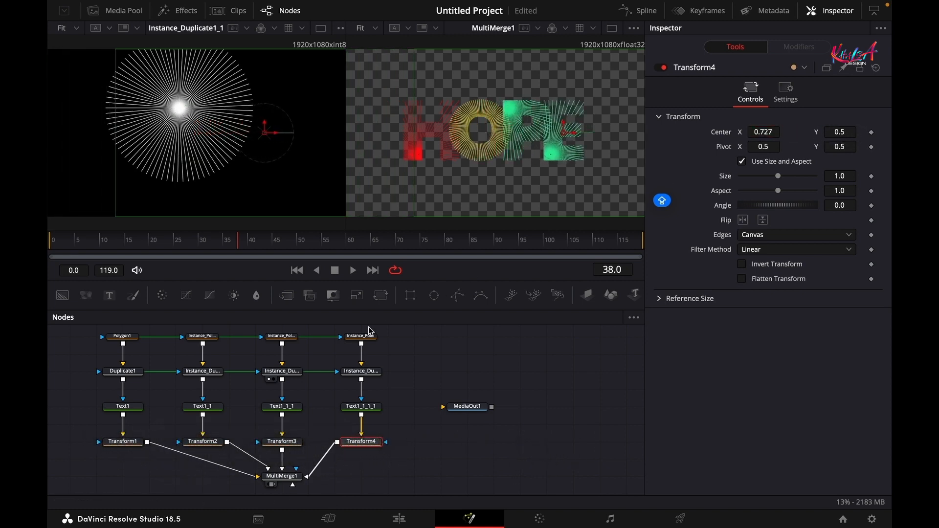
- Change Text1_1_1_1's colour from green to magenta
left_click(361, 406)
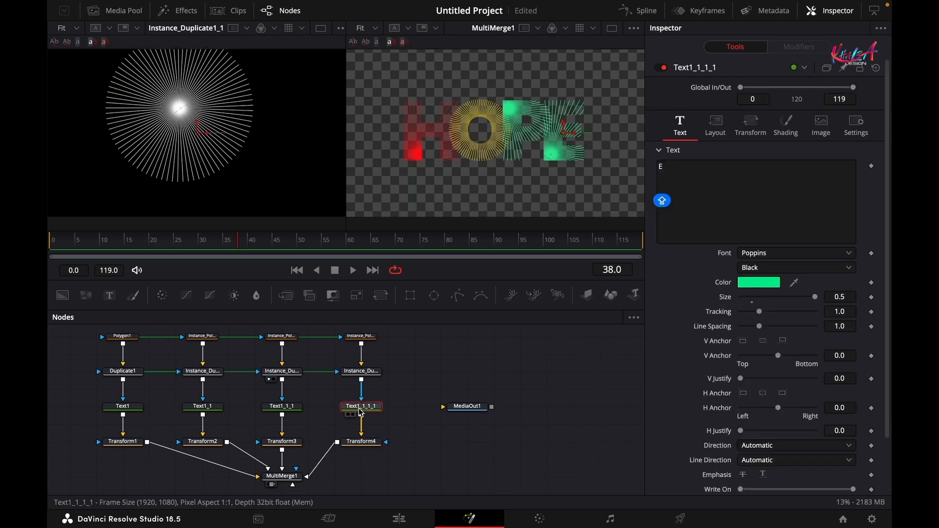
left_click(758, 282)
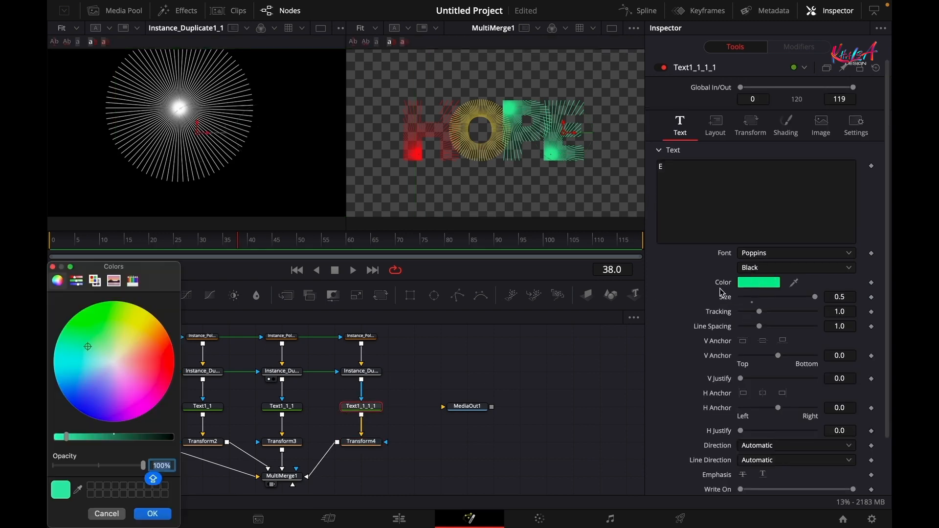
mouse_move(90, 345)
left_mouse_down()
mouse_move(119, 383)
mouse_move(127, 416)
mouse_move(63, 384)
mouse_move(60, 371)
left_mouse_up()
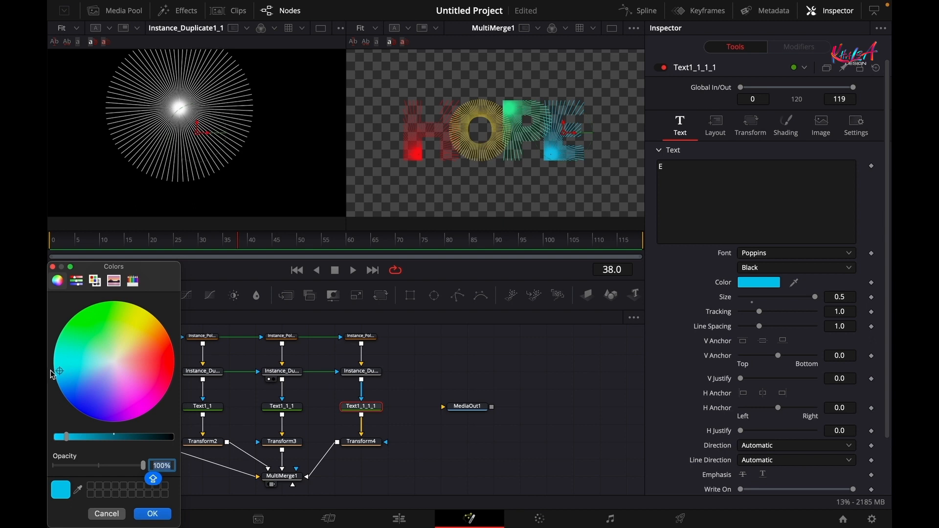
mouse_move(64, 376)
left_mouse_down()
mouse_move(131, 391)
mouse_move(134, 406)
mouse_move(89, 390)
mouse_move(118, 391)
mouse_move(130, 409)
left_mouse_up()
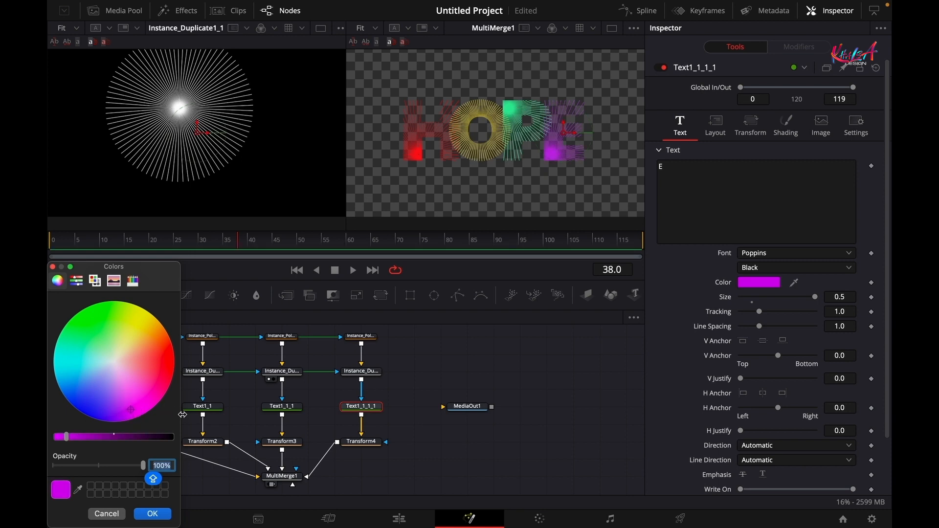
left_click(152, 513)
scroll(391, 465, "down", 2)
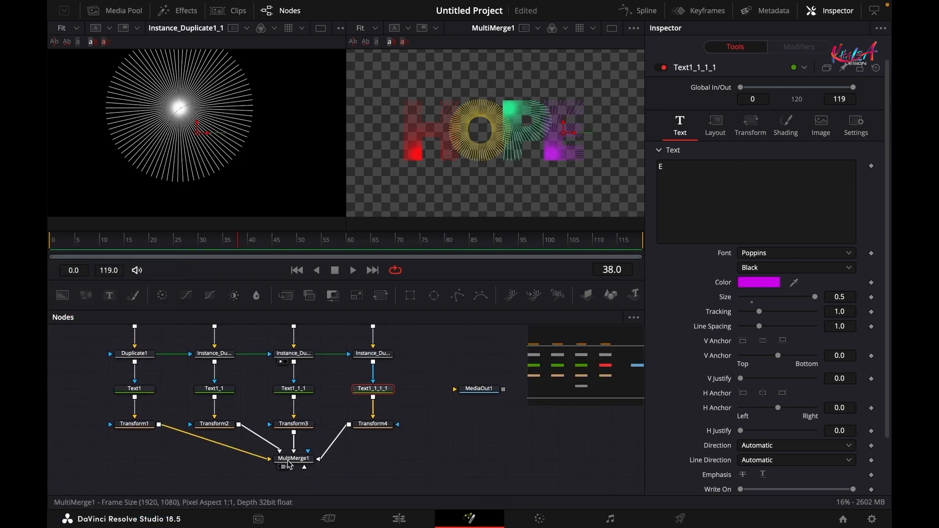
- Add a black Background1 into MultiMerge1's background input and reconnect Transform1 as a layer
left_click(400, 462)
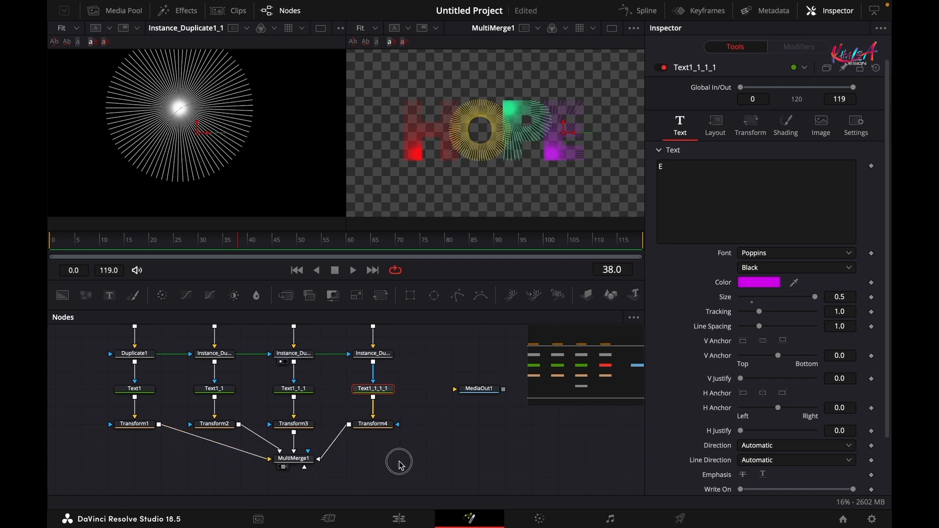
scroll(408, 448, "down", 2)
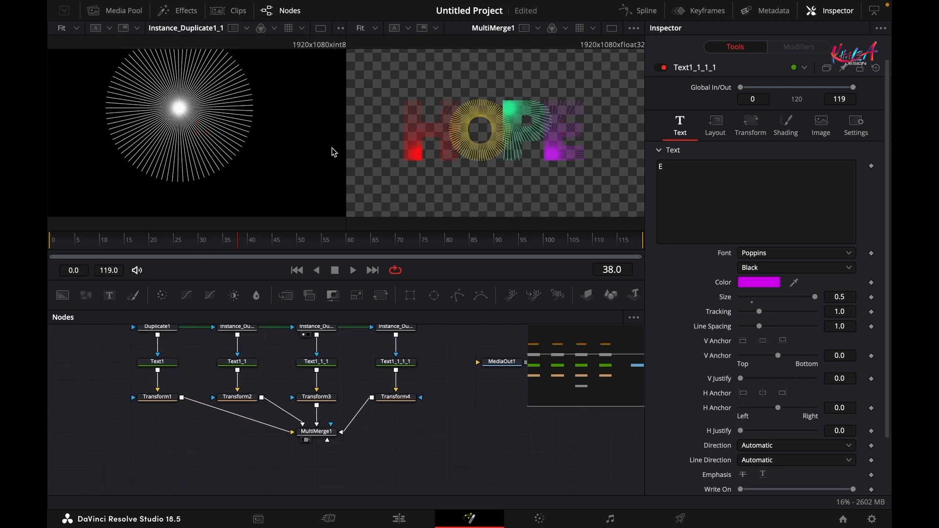
left_click_drag(62, 295, 212, 466)
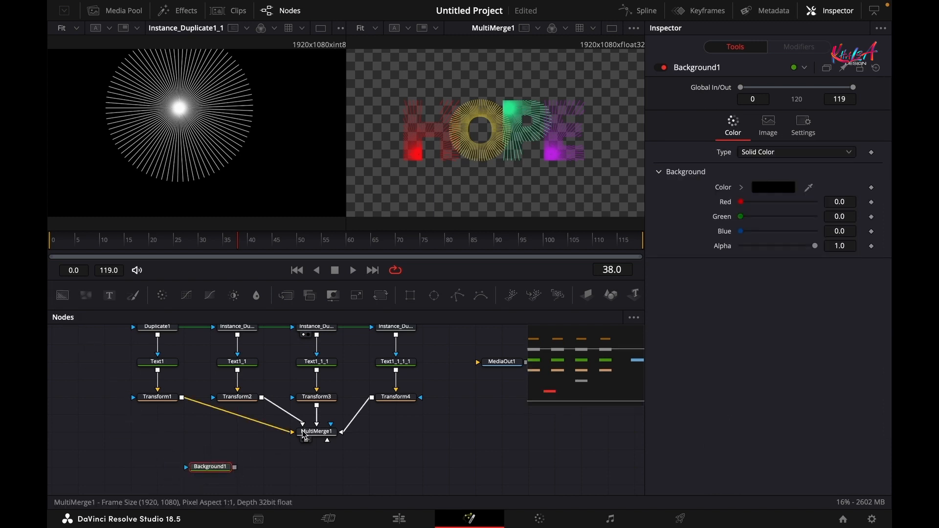
left_click_drag(291, 433, 268, 427)
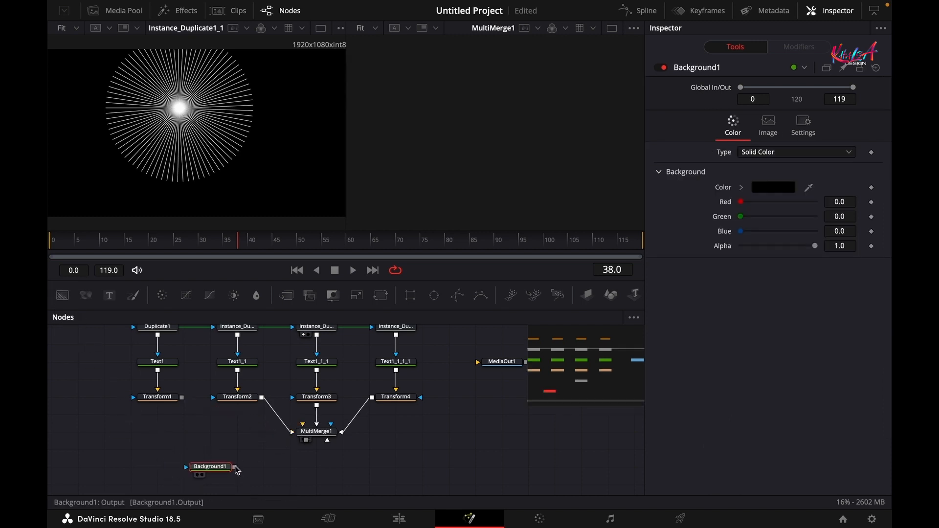
left_click_drag(235, 467, 308, 431)
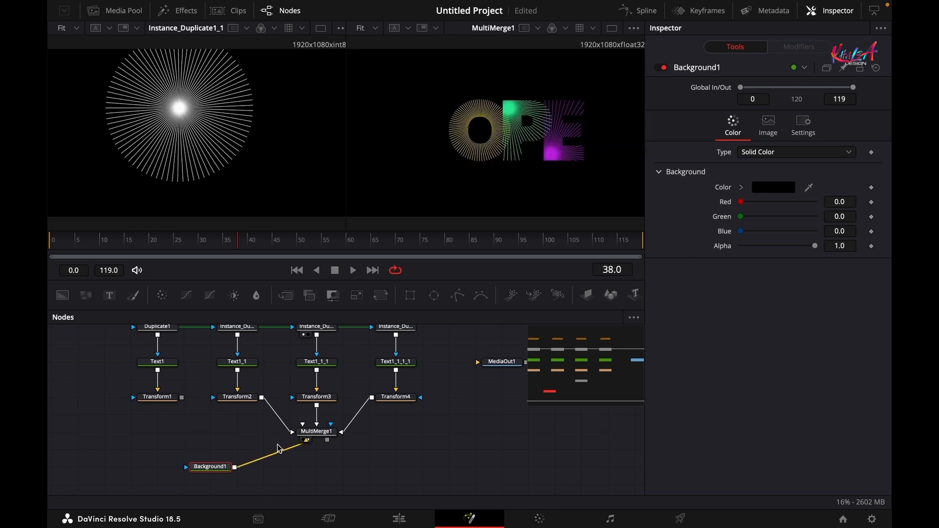
left_click_drag(181, 398, 307, 434)
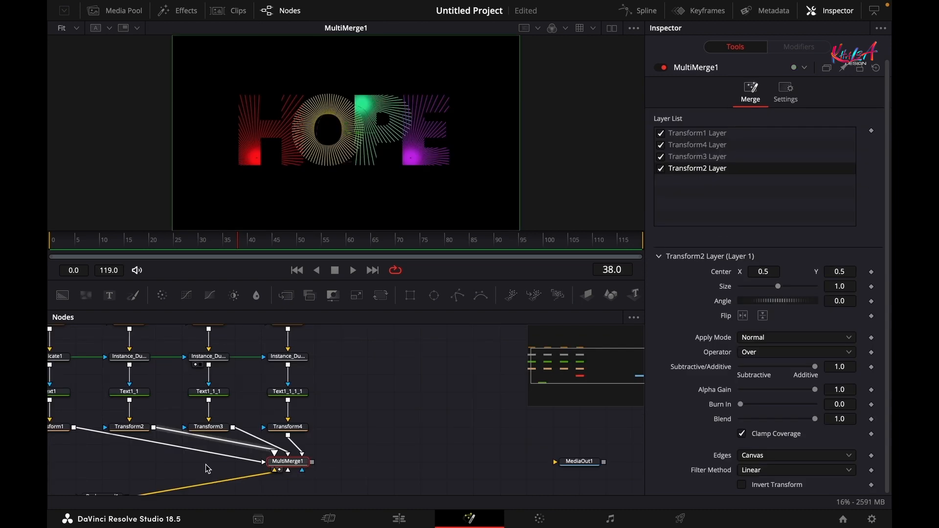
left_click_drag(207, 468, 341, 506)
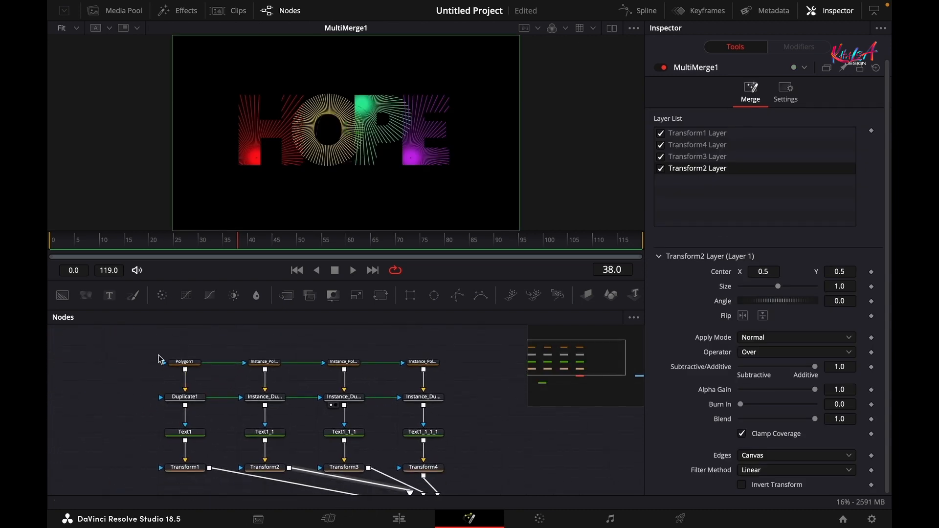
- Keyframe Polygon1's Length from 0.0 at frame 0 to 1.0 at frame 24
left_click(181, 362)
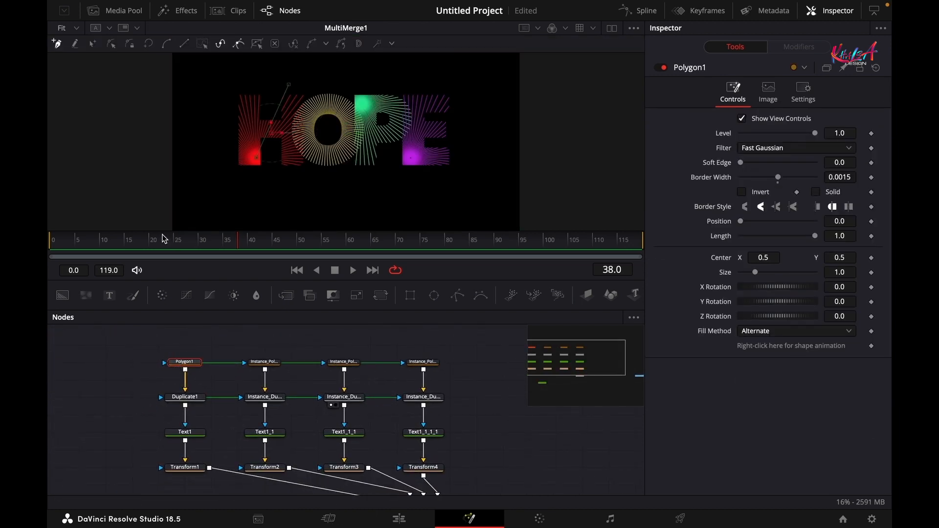
left_click_drag(161, 242, 170, 241)
left_click(872, 236)
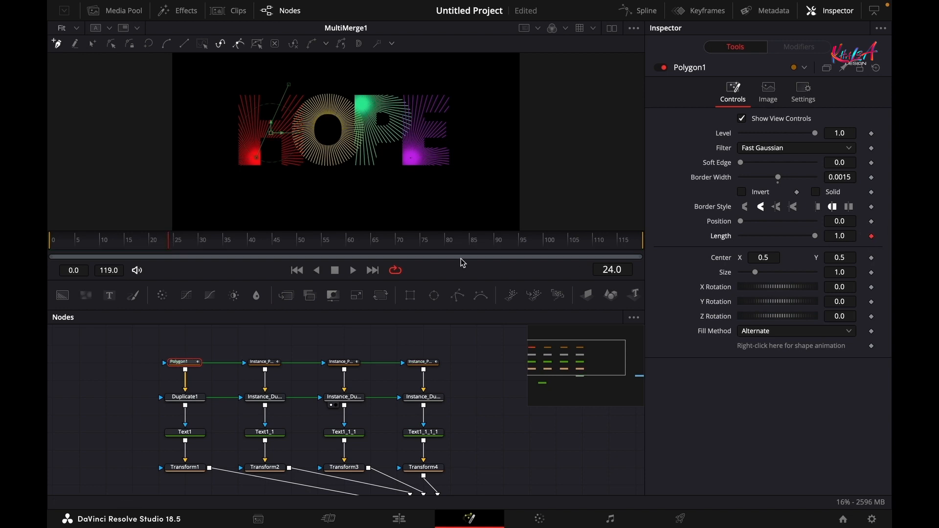
left_click(50, 242)
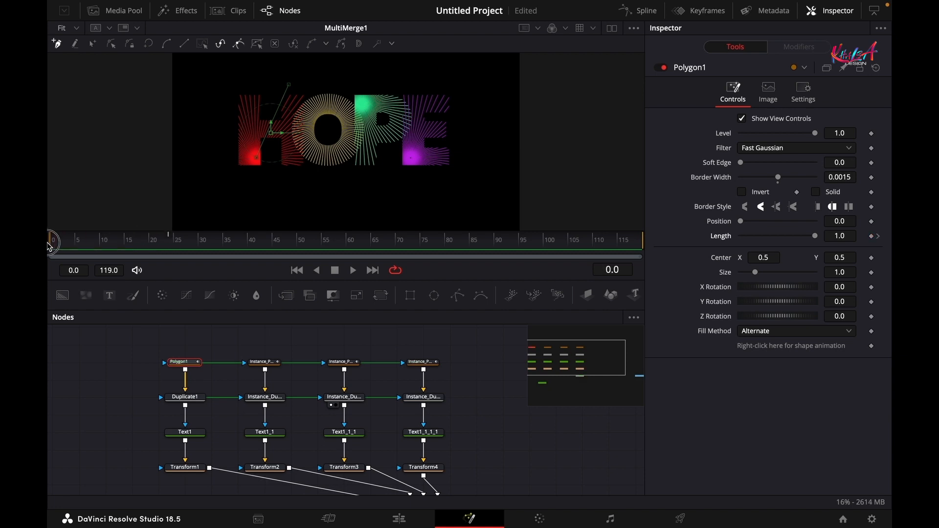
left_click(872, 236)
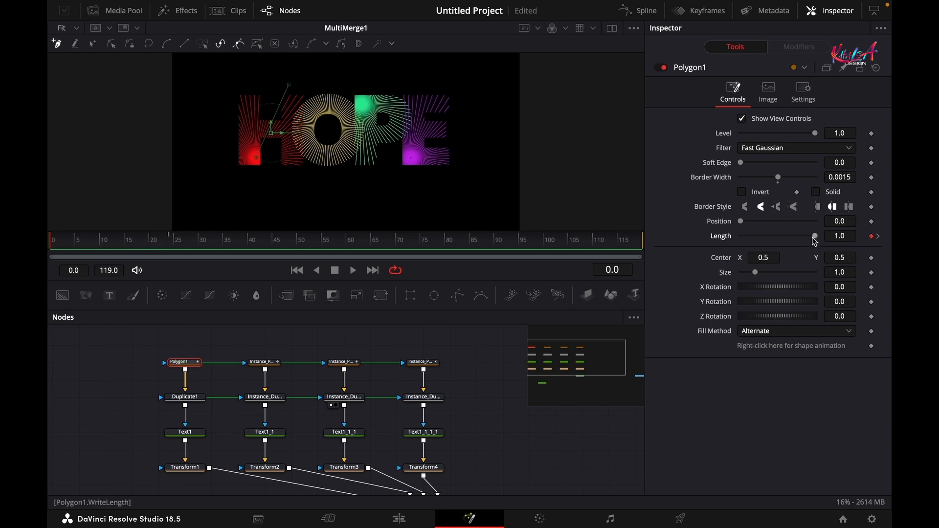
left_click_drag(815, 240, 644, 239)
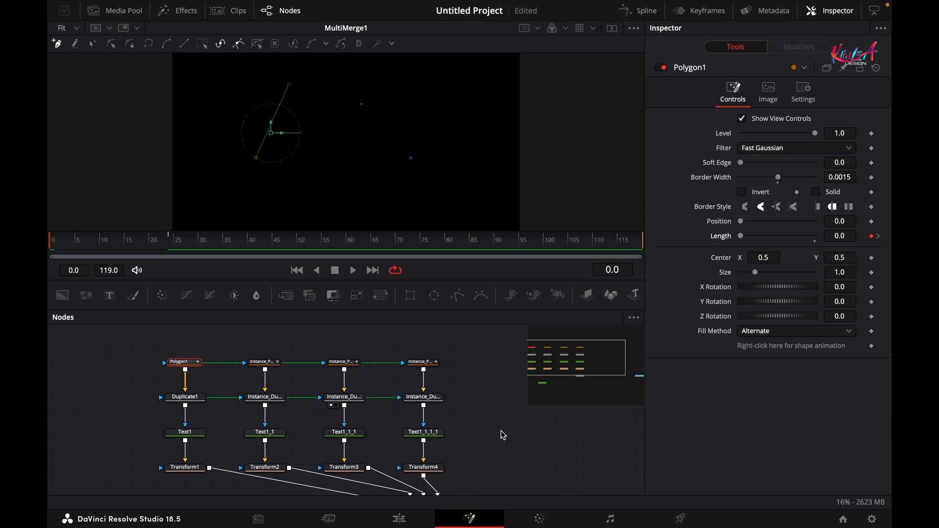
- Preview the lines drawing on, then return to frame 24 with Transform1 selected
left_click_drag(501, 431, 483, 389)
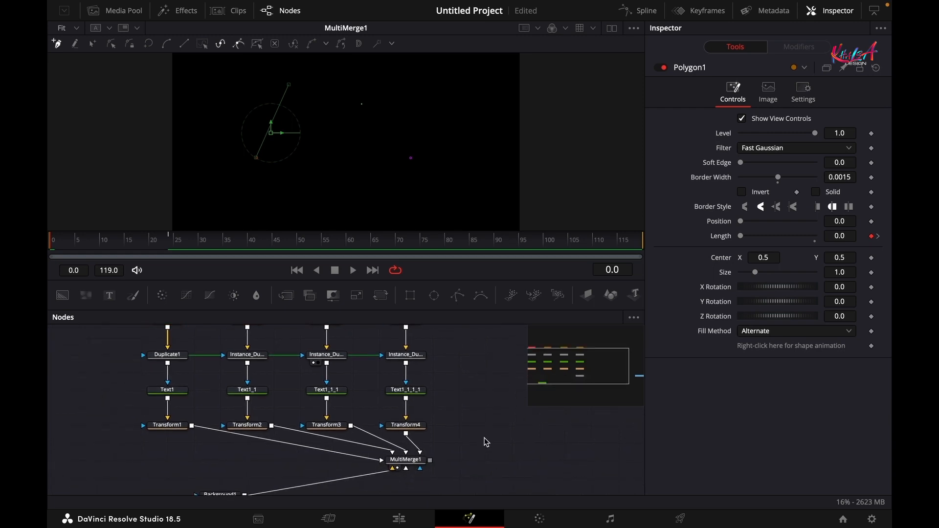
key("space")
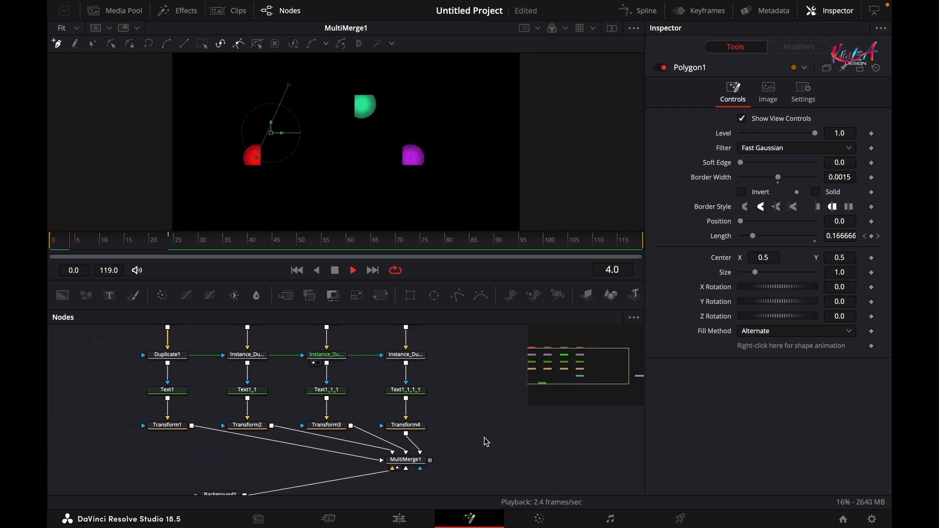
key("space")
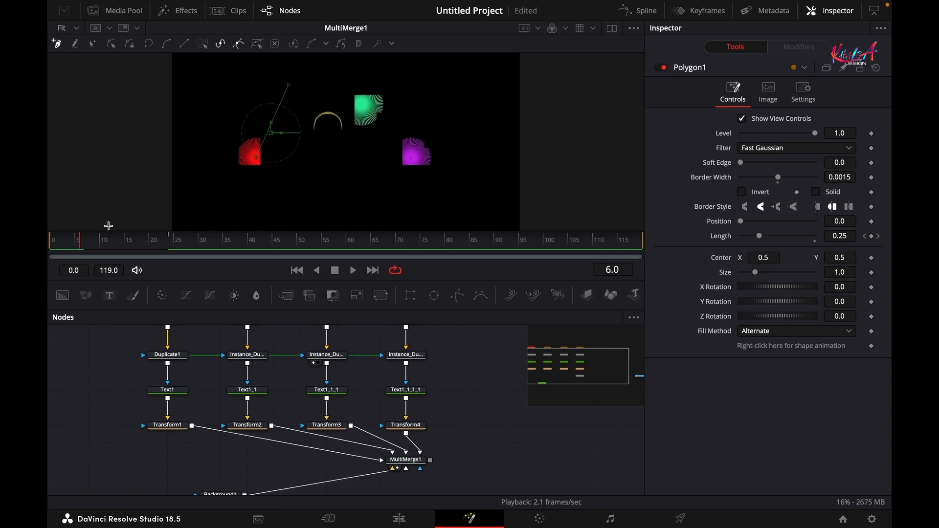
left_click_drag(82, 249, 168, 247)
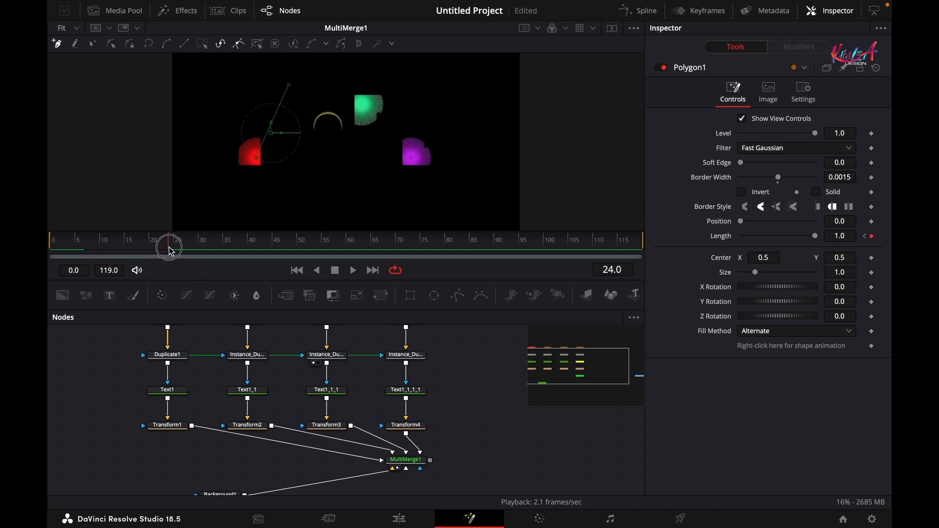
left_click(167, 425)
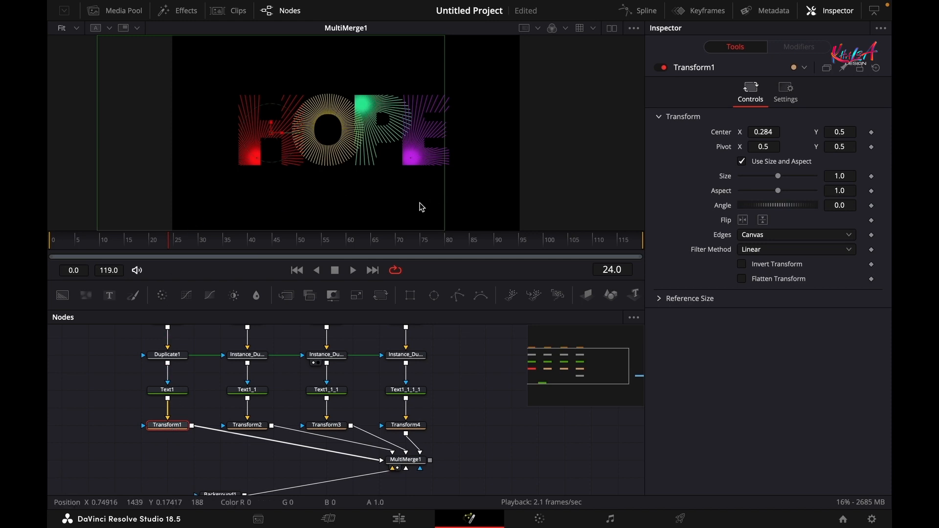
- Add frame-24 Center keyframes to Transform1–Transform4 (H, O, P, E), then return to frame 0
left_click(871, 132)
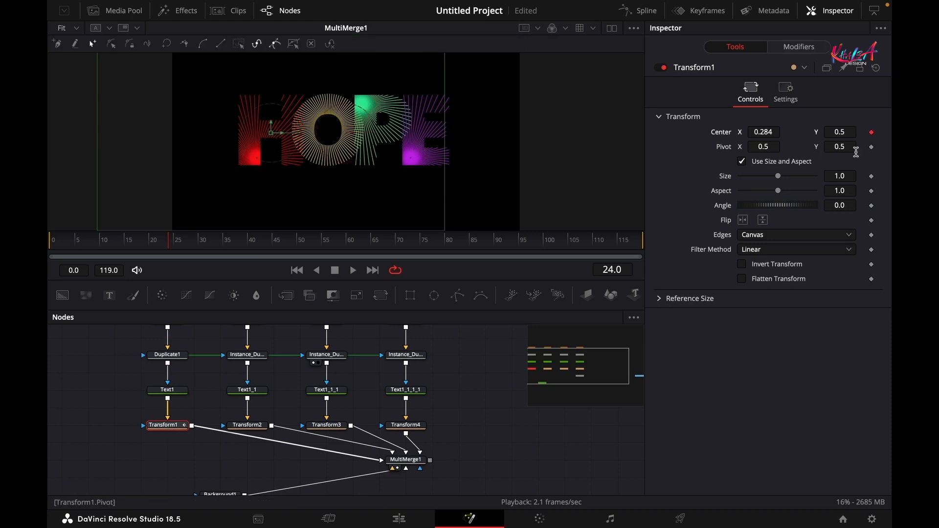
left_click(250, 428)
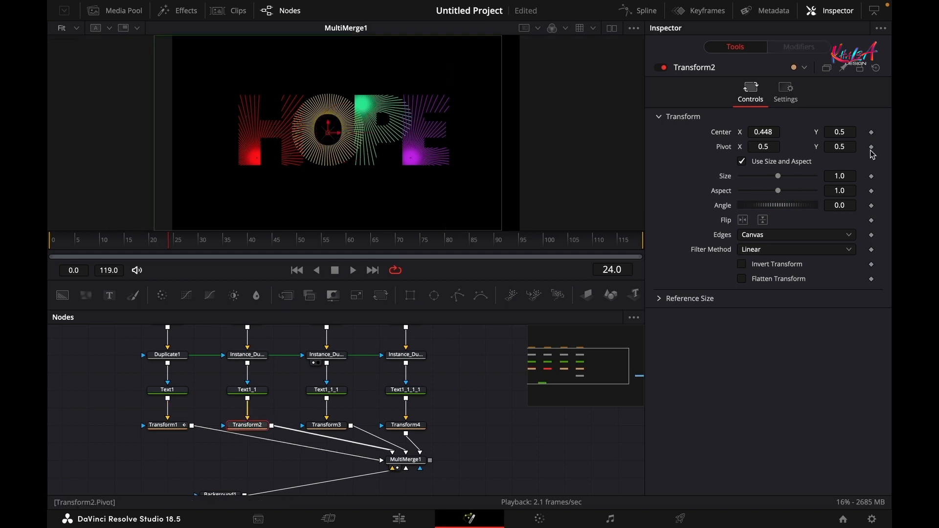
left_click(871, 133)
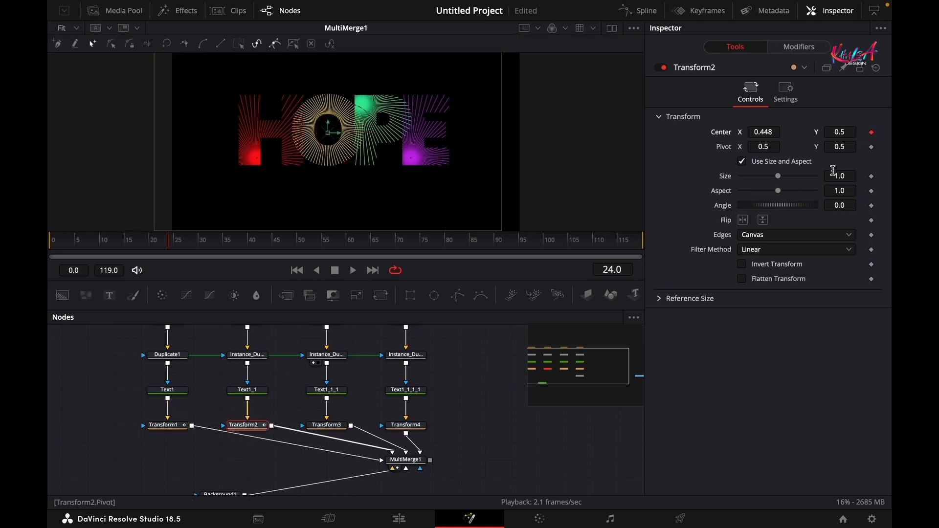
left_click(337, 429)
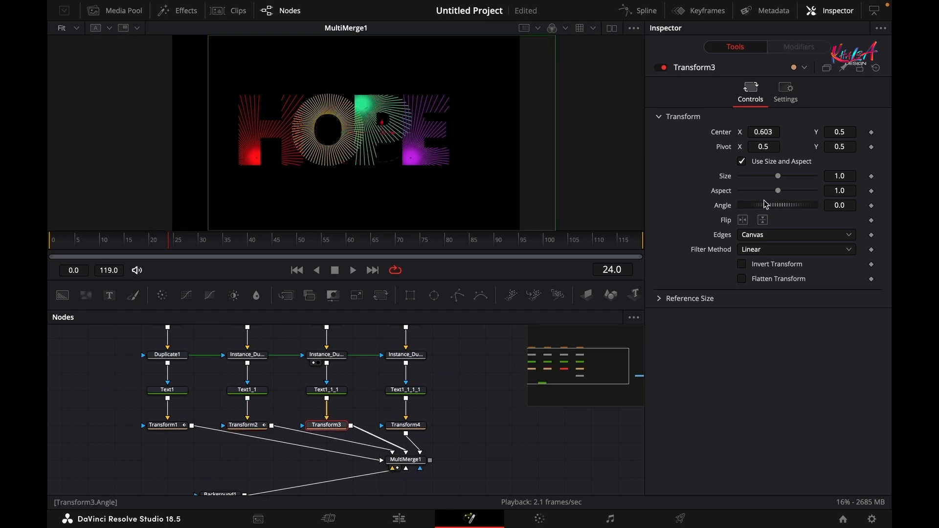
left_click(871, 133)
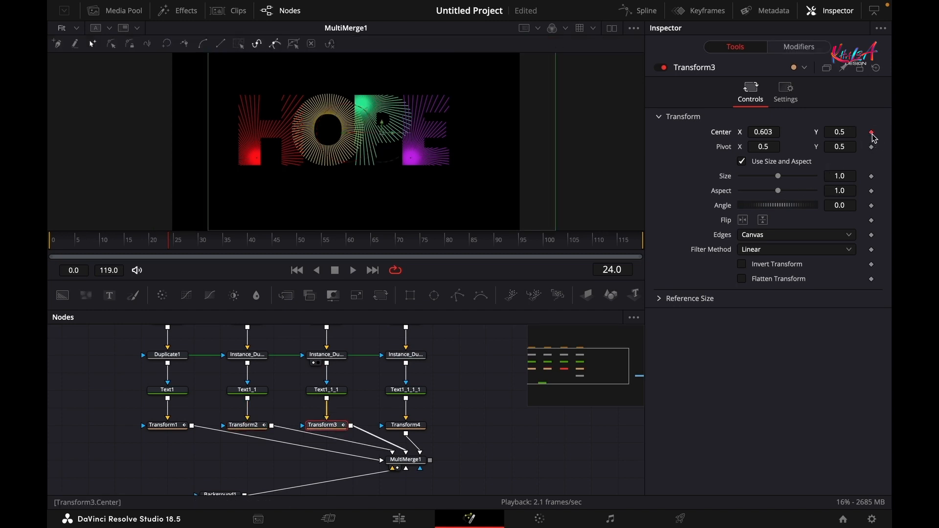
left_click(393, 428)
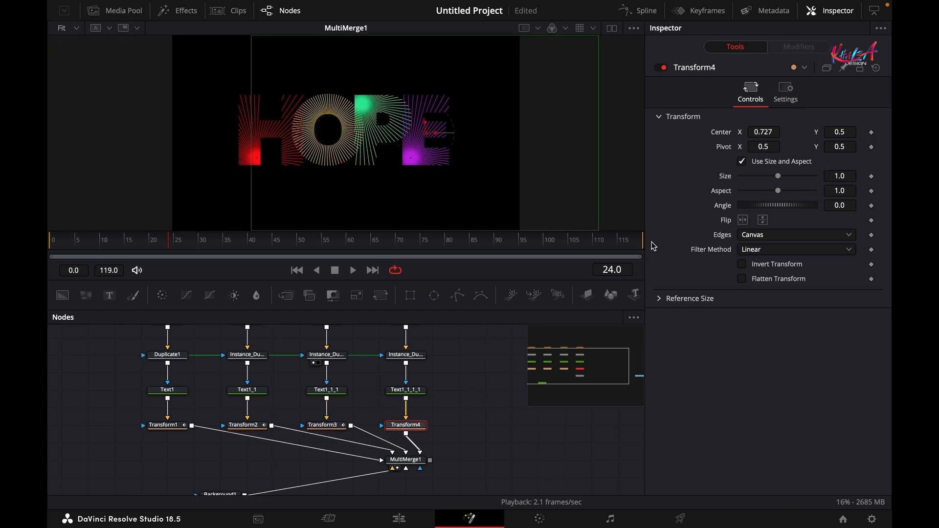
left_click(870, 133)
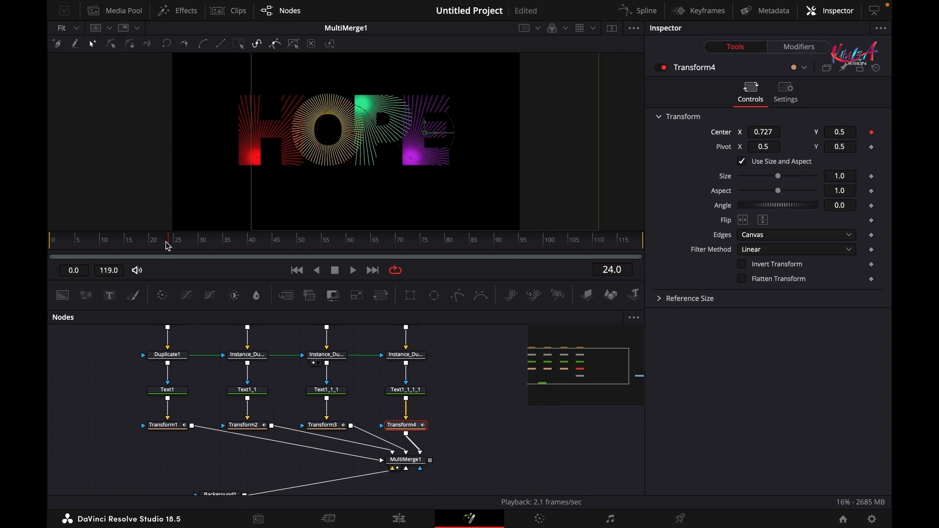
left_click_drag(167, 245, 50, 245)
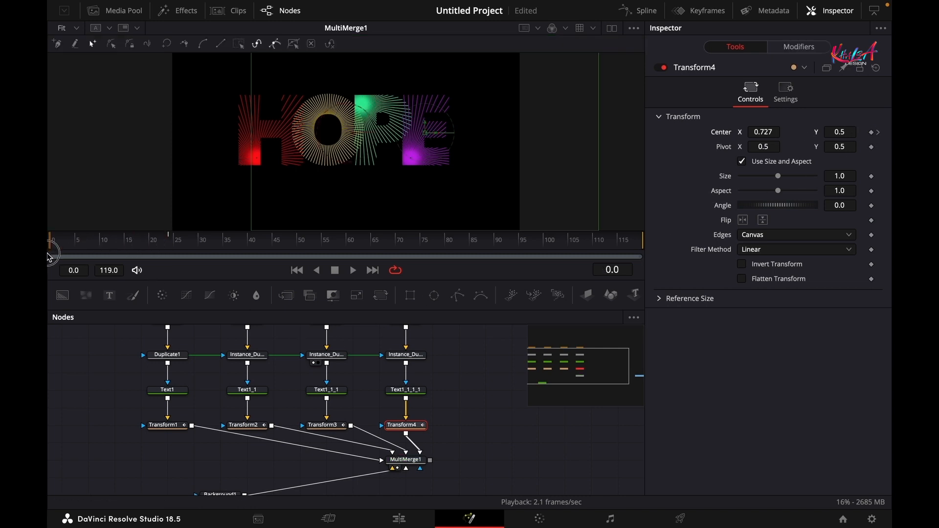
- Set Center X to 0.5 at frame 0 for Transform1 and Transform2
left_click(167, 426)
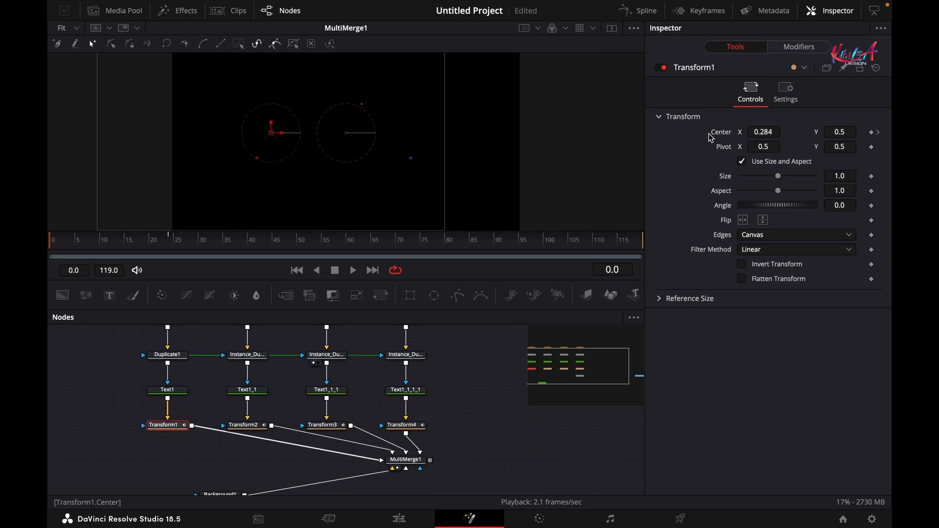
left_click(774, 131)
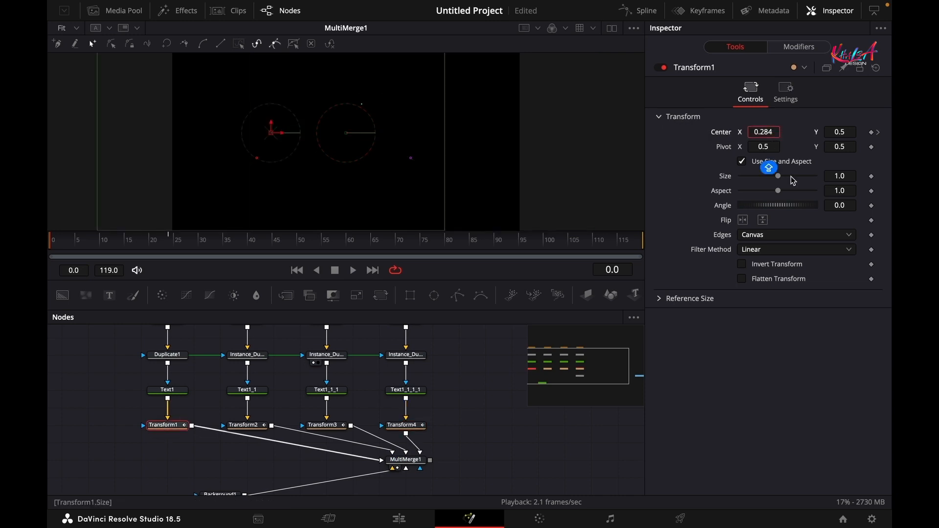
key("BackSpace")
type("5")
key("Tab")
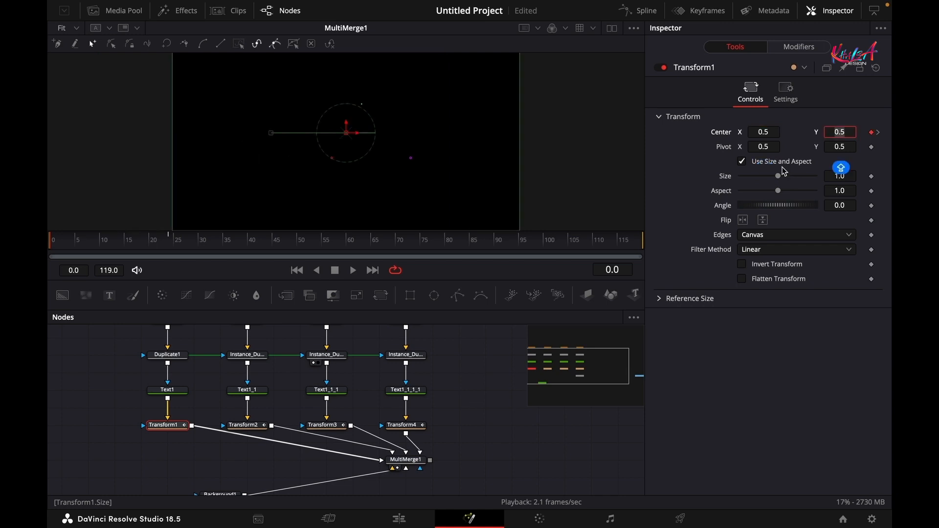
left_click(238, 429)
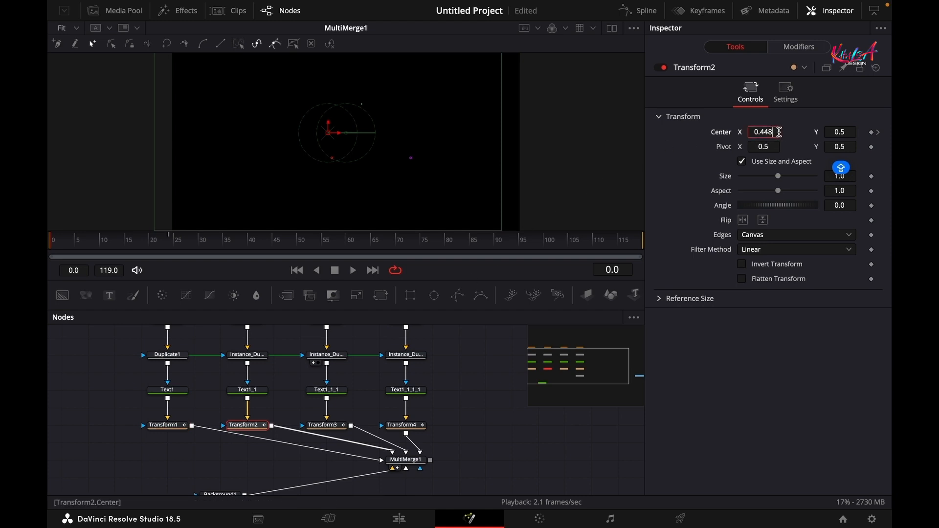
key("BackSpace")
key("BackSpace")
type("5")
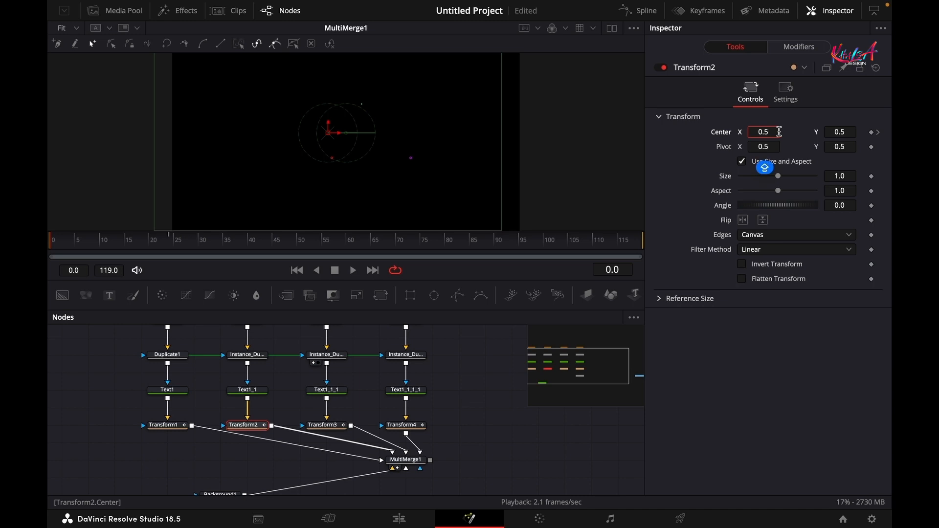
key("Tab")
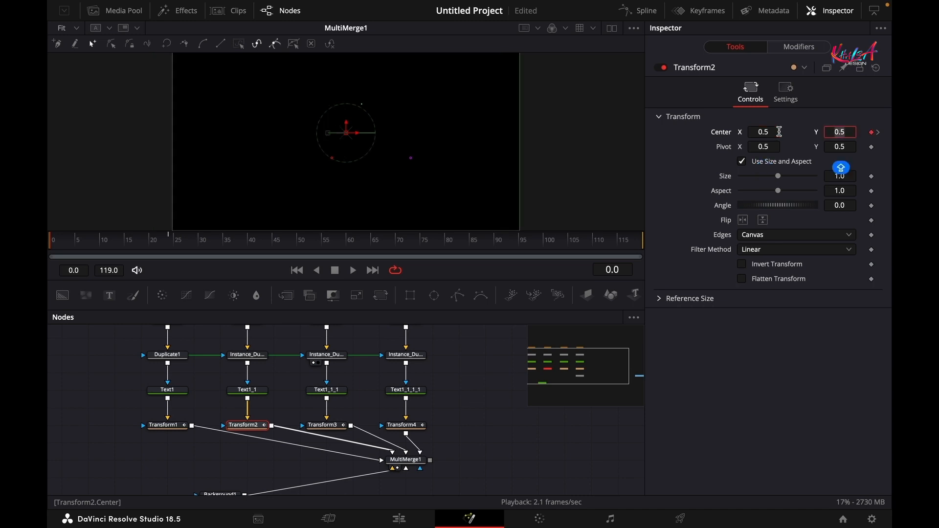
- Set Center X to 0.5 at frame 0 for Transform3 and Transform4
left_click(323, 425)
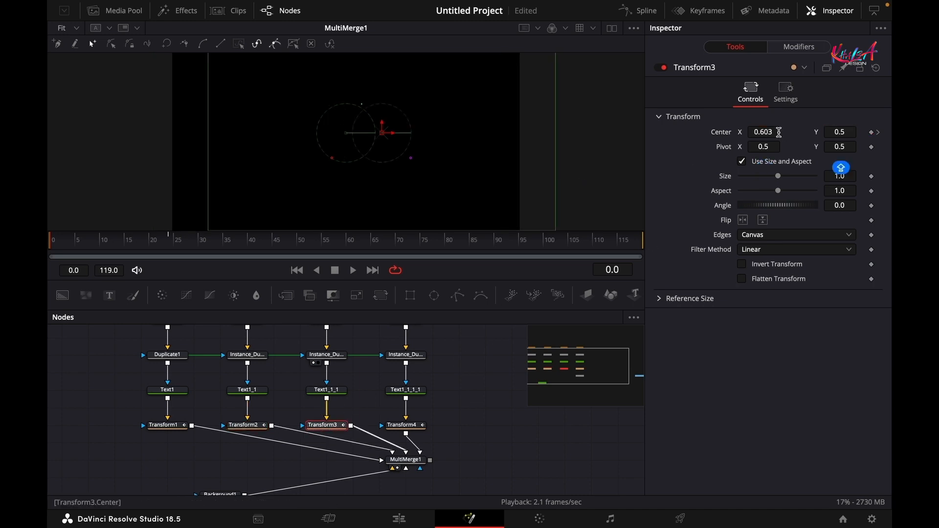
left_click(772, 133)
type("0.")
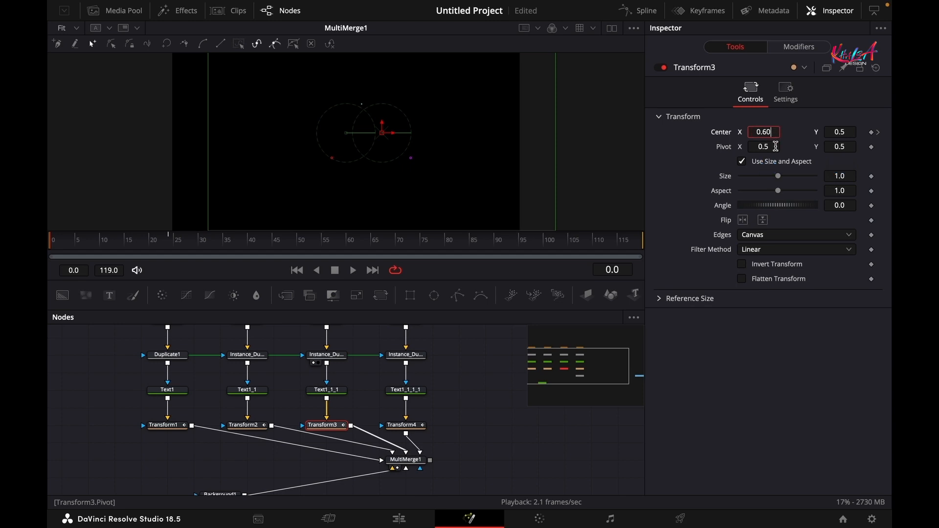
type("5")
key("Tab")
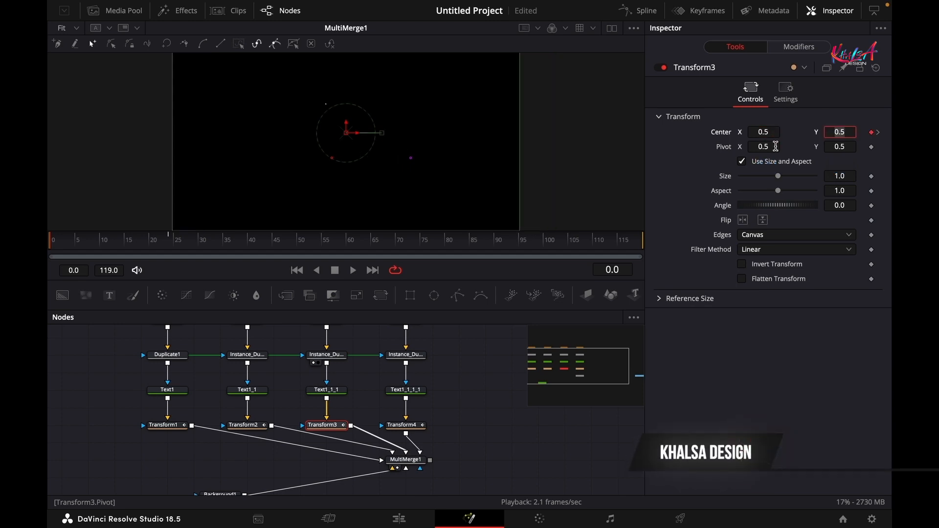
left_click(393, 426)
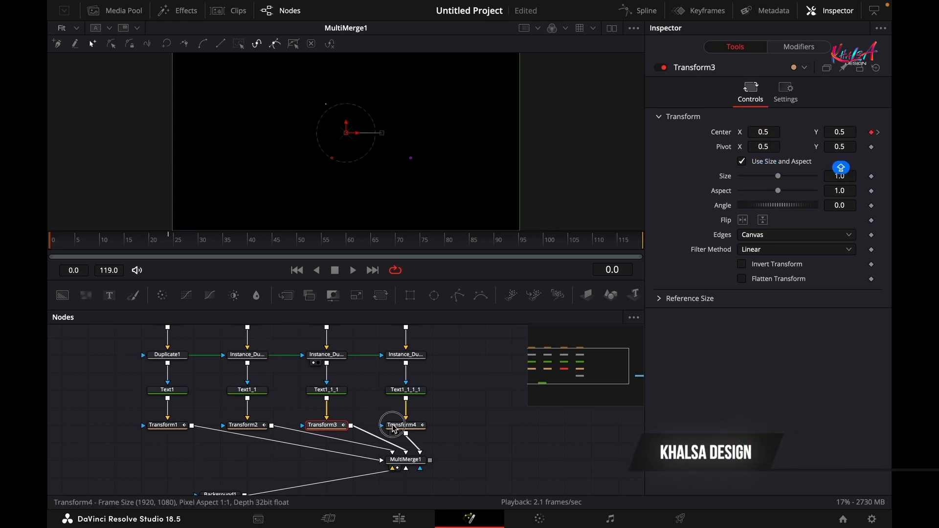
left_click(777, 133)
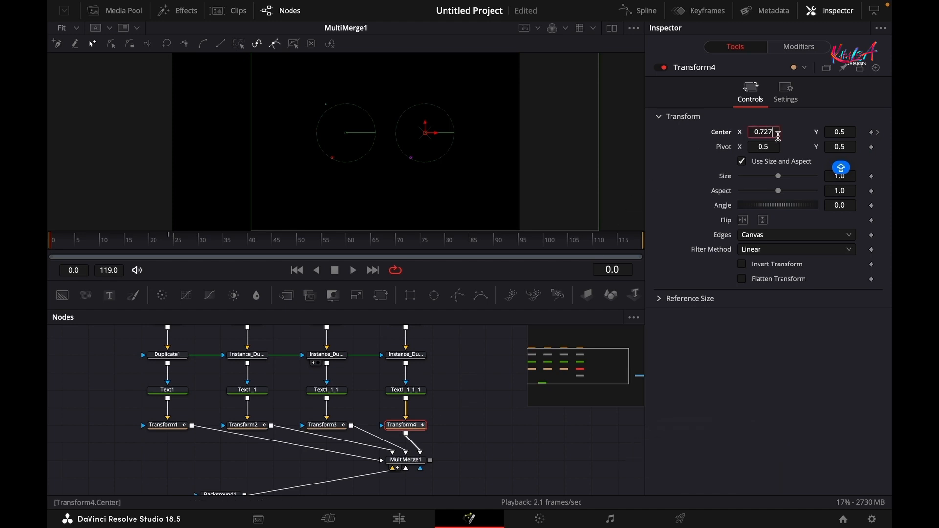
key("BackSpace")
key("BackSpace")
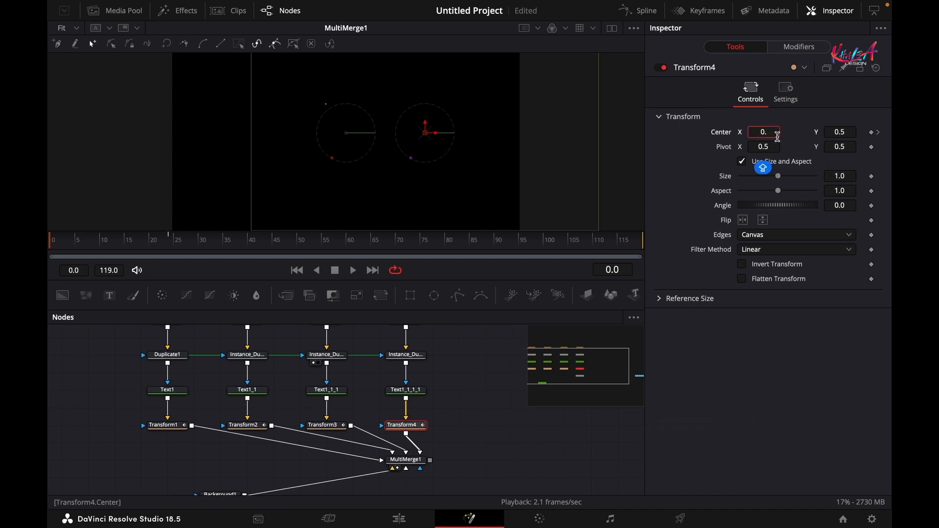
type("5")
key("Tab")
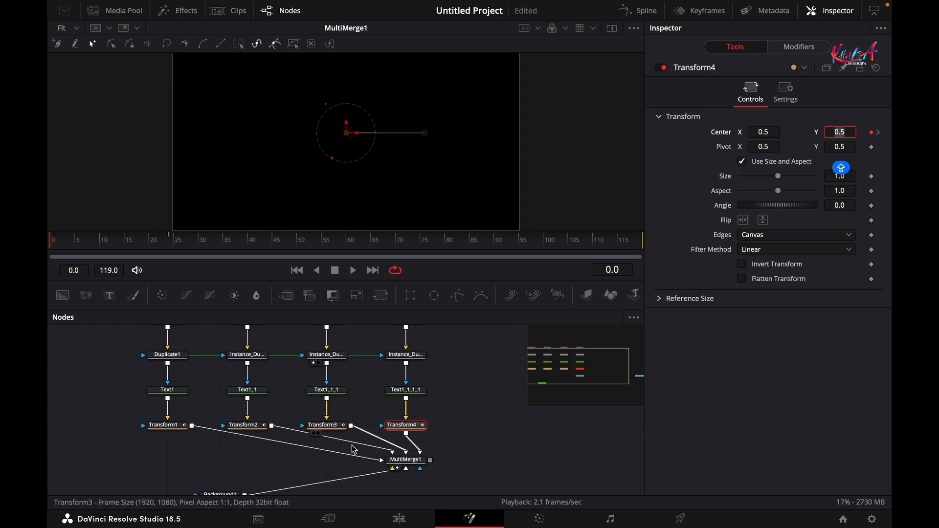
- Preview the letters sliding outward and check the full HOPE at frame 40
key("space")
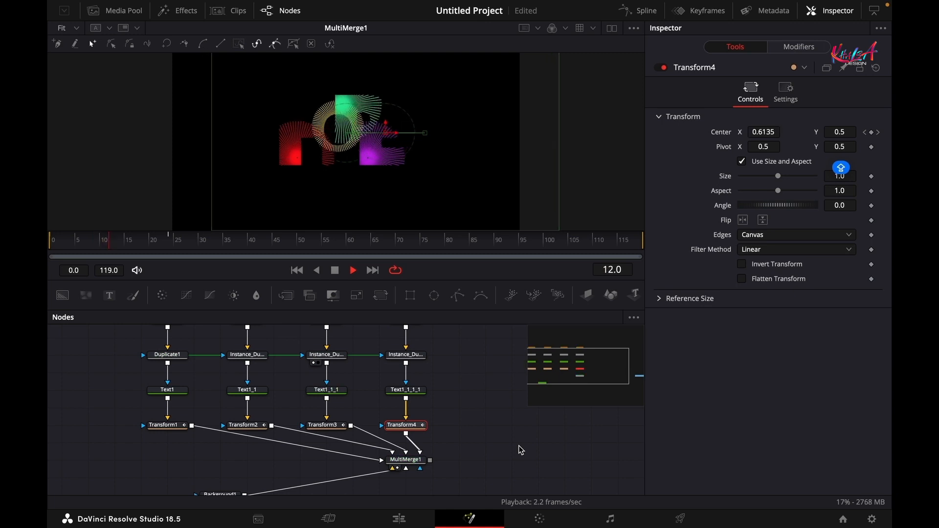
key("space")
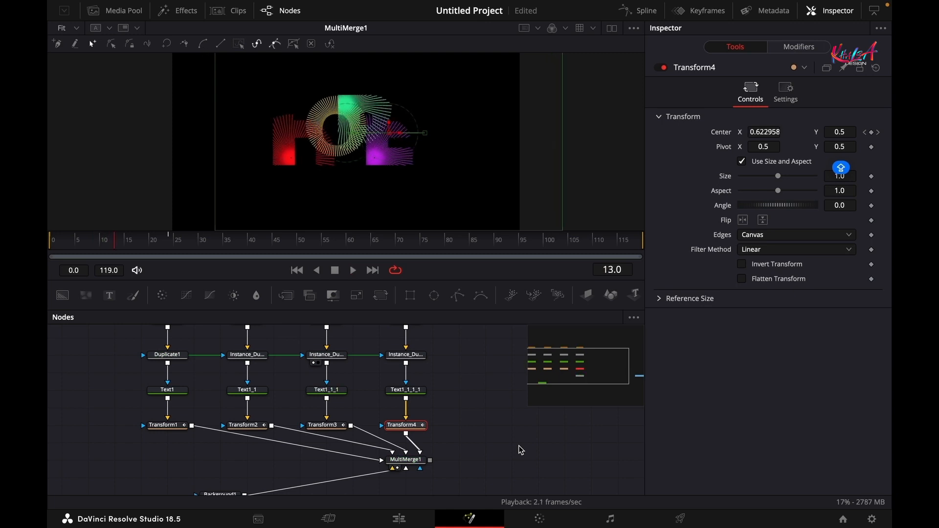
left_click(249, 247)
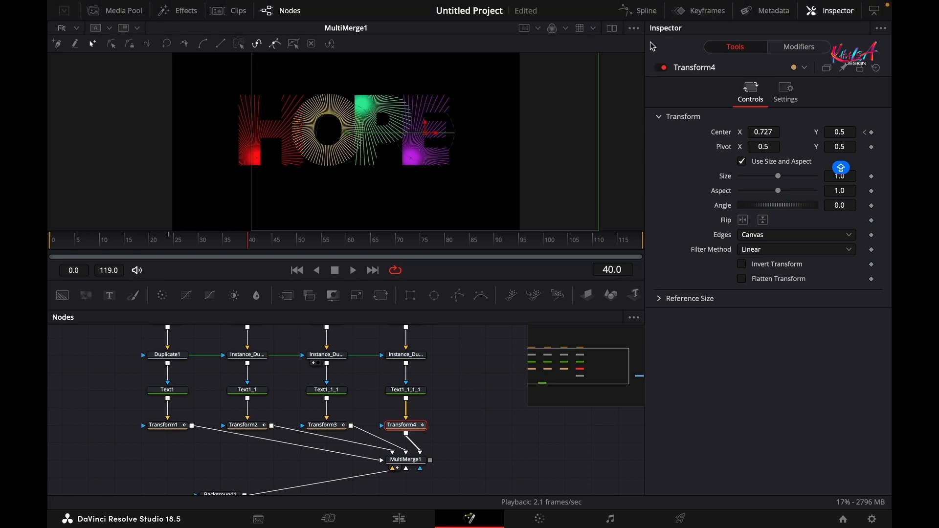
left_click(646, 14)
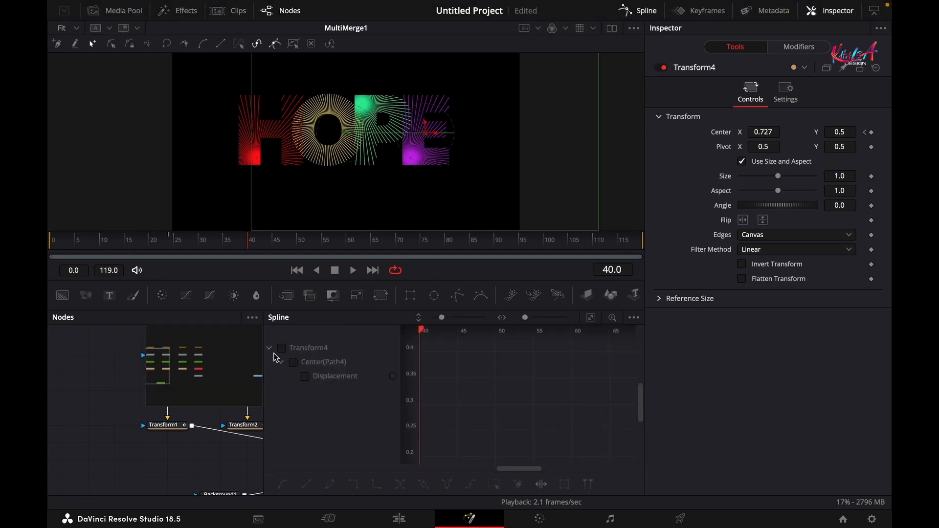
- Ease Polygon1's Length animation into a smooth S-curve in the Spline editor
left_click_drag(216, 439, 155, 492)
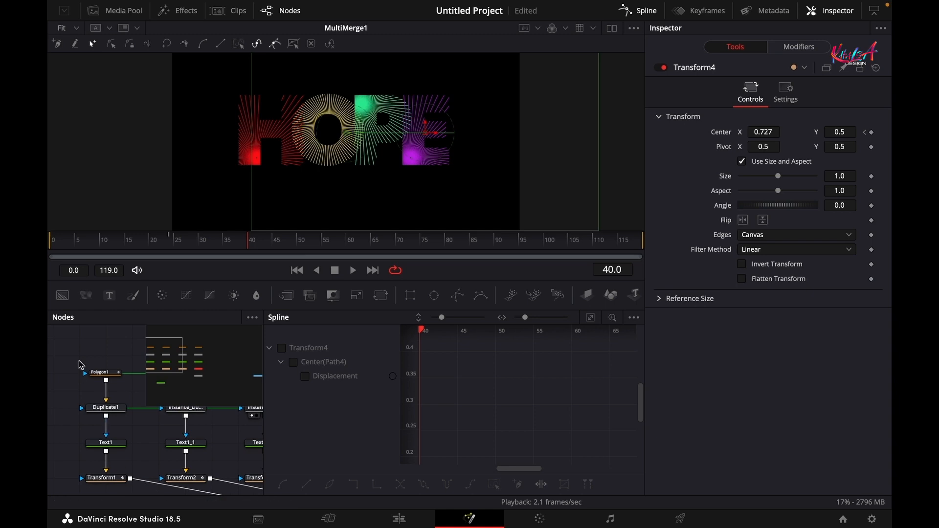
left_click(99, 375)
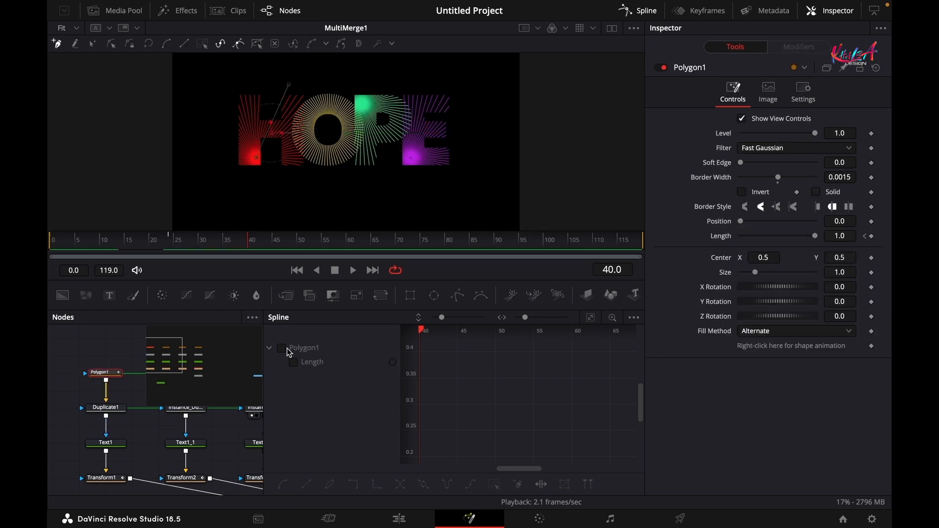
left_click(282, 349)
left_click(590, 318)
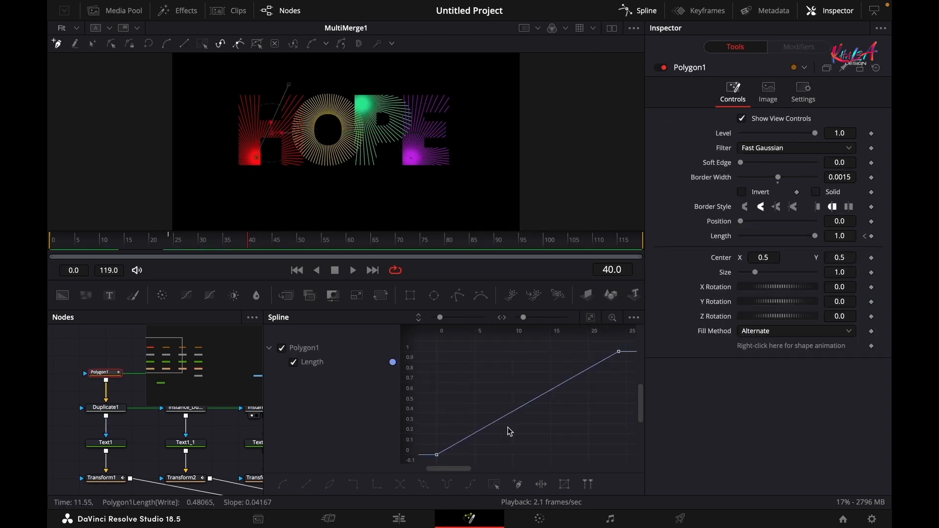
left_click(492, 485)
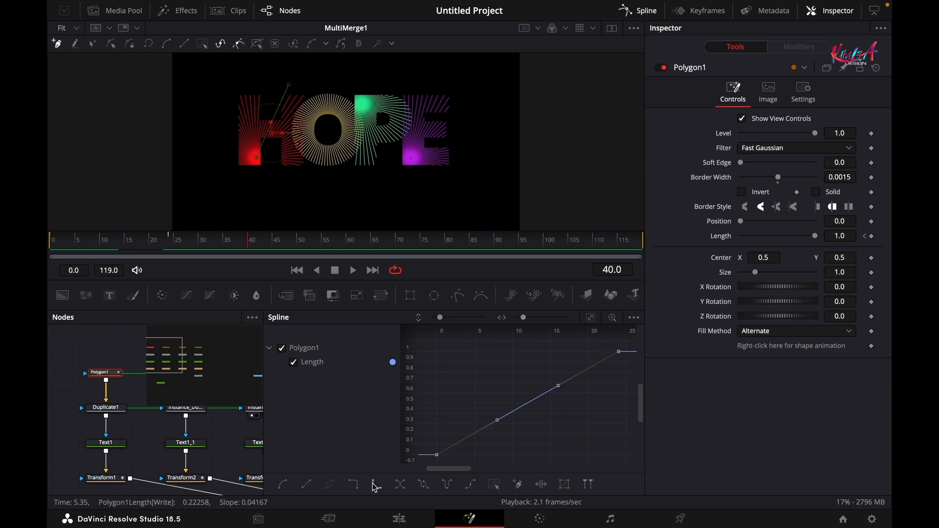
left_click(283, 483)
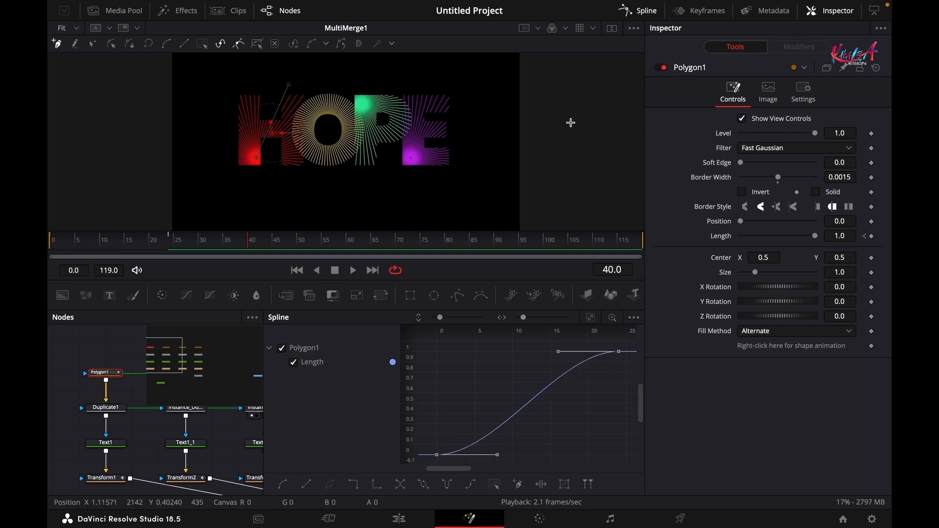
left_click(646, 15)
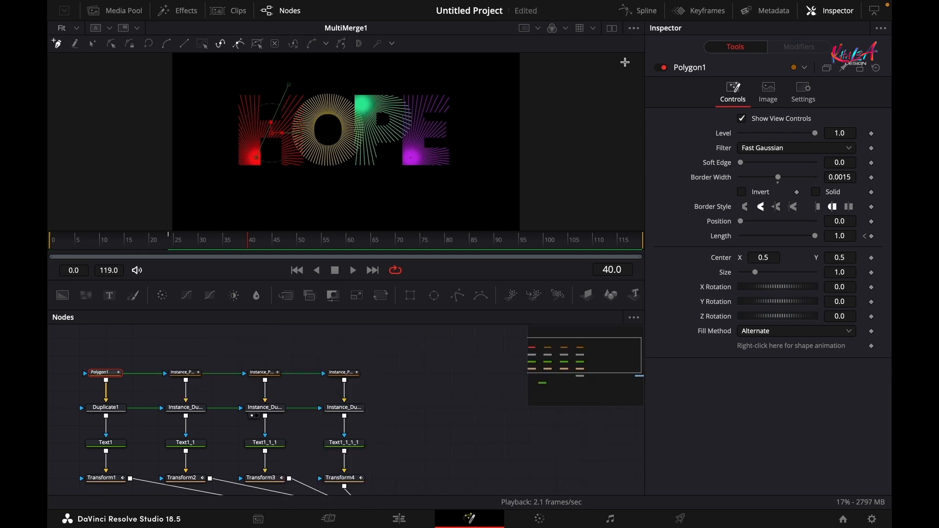
- Smooth Transform1's displacement keyframes into an eased curve
left_click(90, 480)
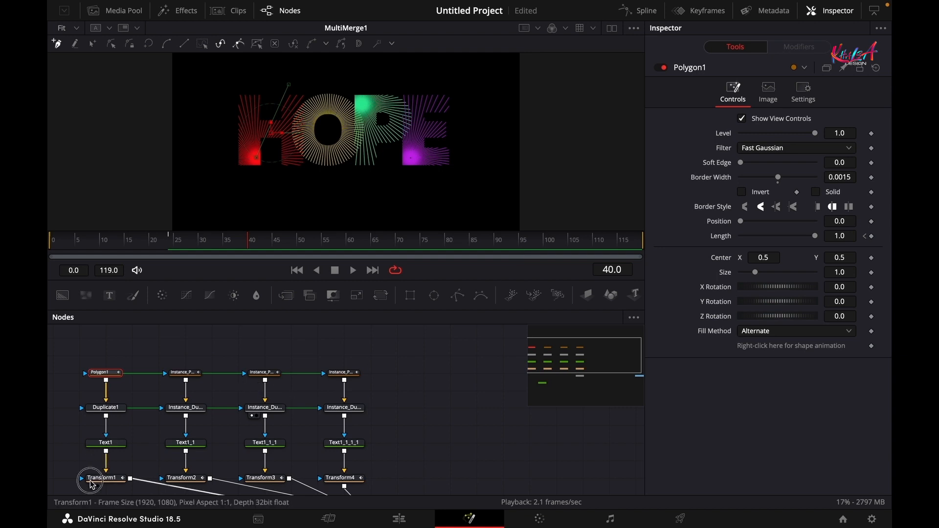
left_click(652, 12)
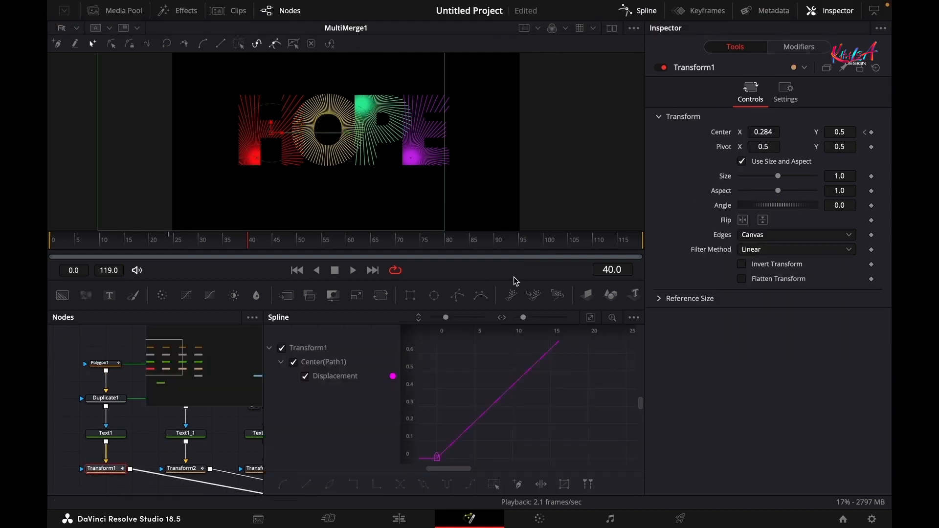
left_click(592, 324)
left_click(490, 488)
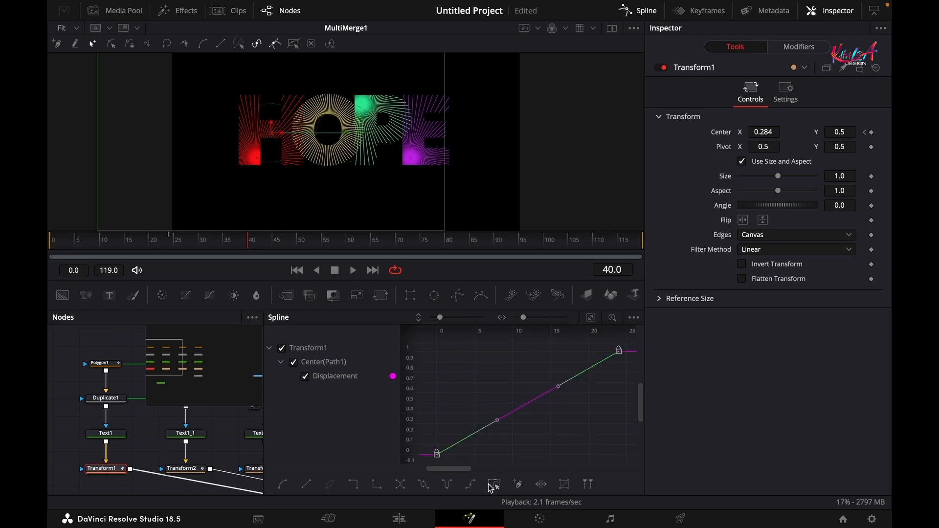
left_click(283, 485)
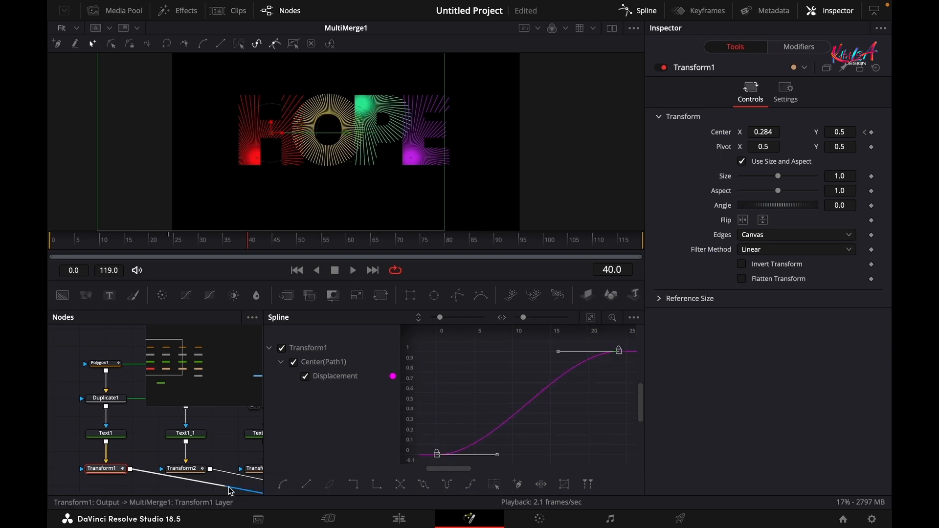
- Smooth Transform2's and Transform3's displacement curves into eased motion
left_click(186, 471)
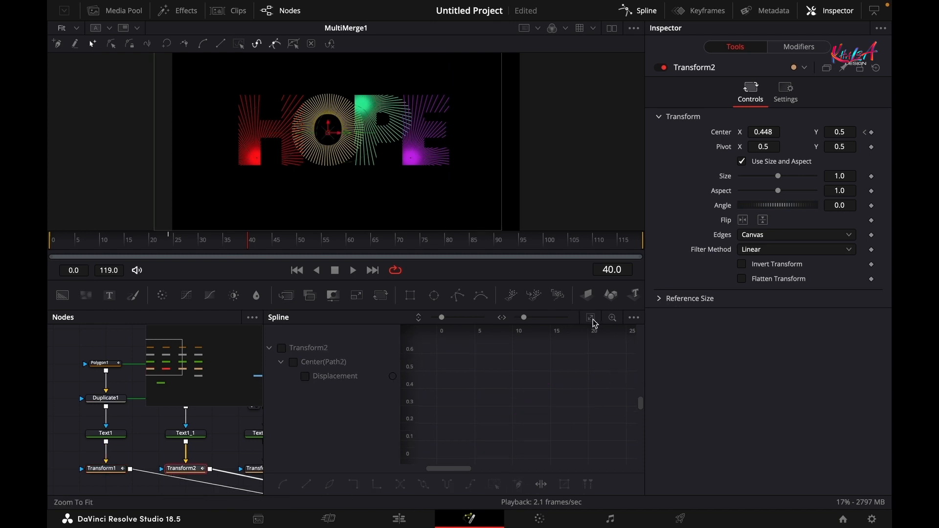
left_click(304, 376)
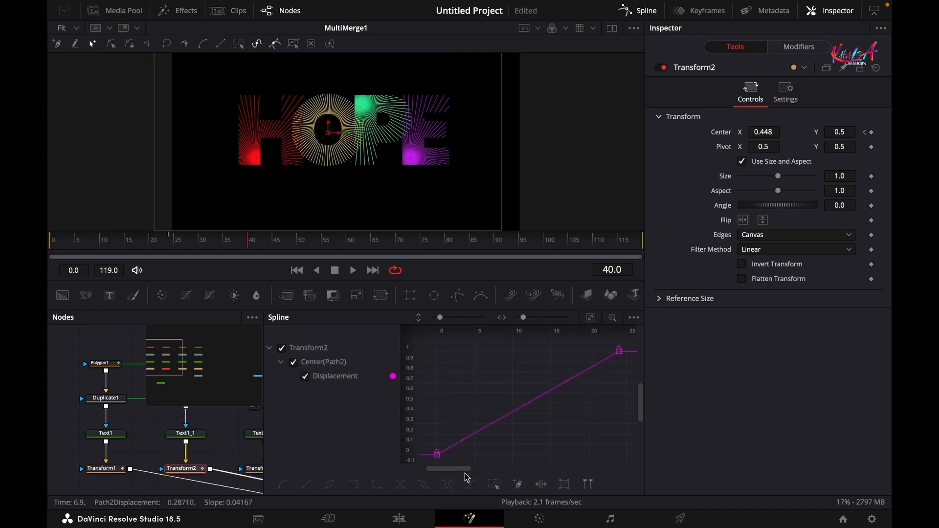
left_click(280, 487)
left_click_drag(215, 460, 87, 451)
left_click(149, 458)
left_click(304, 376)
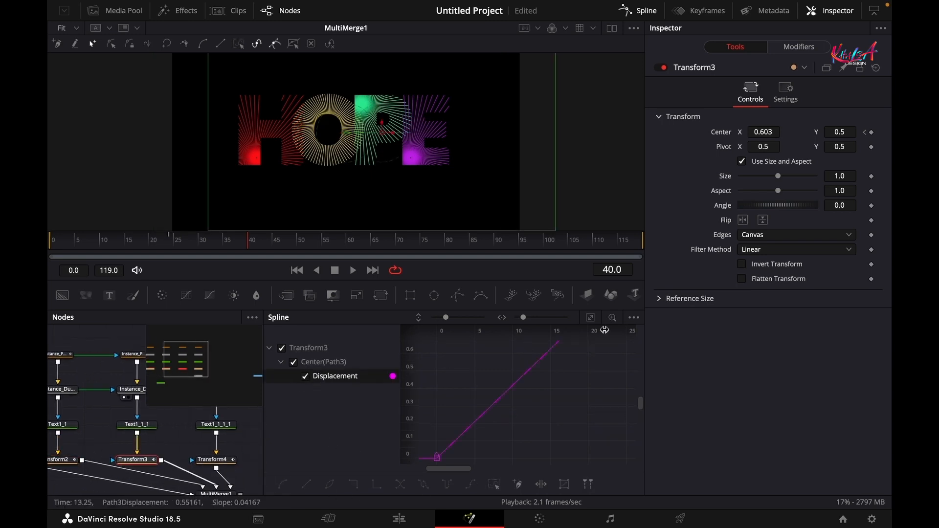
left_click(280, 486)
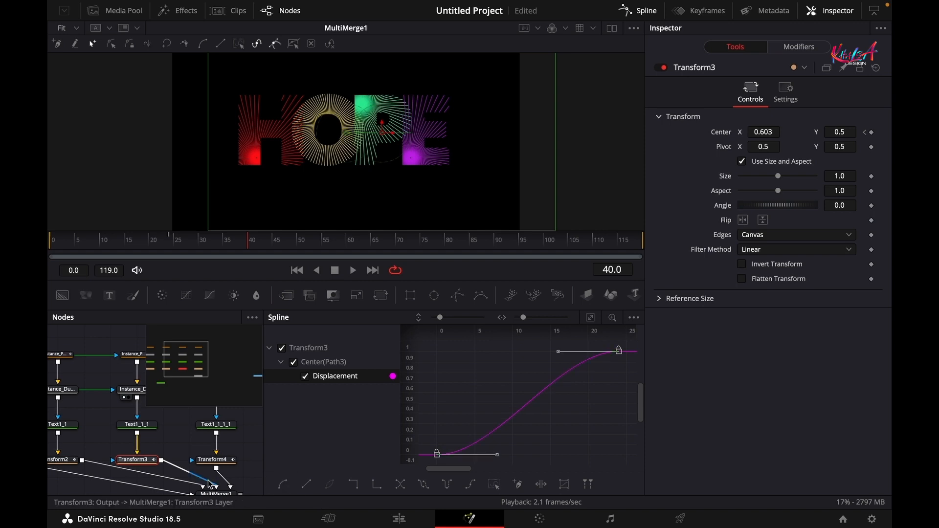
- Smooth Transform4's displacement keyframes with S and close the spline graph
left_click(212, 460)
left_click(304, 376)
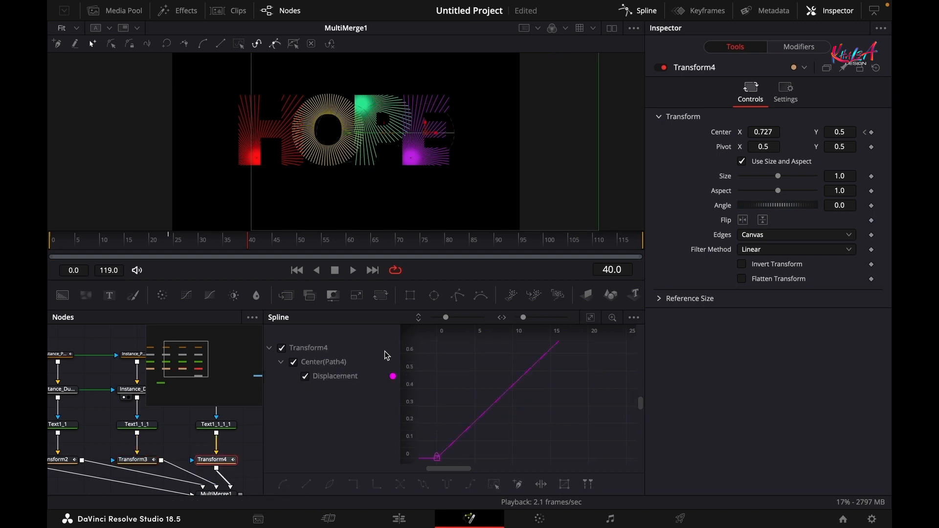
left_click(590, 317)
left_click(493, 484)
key("s")
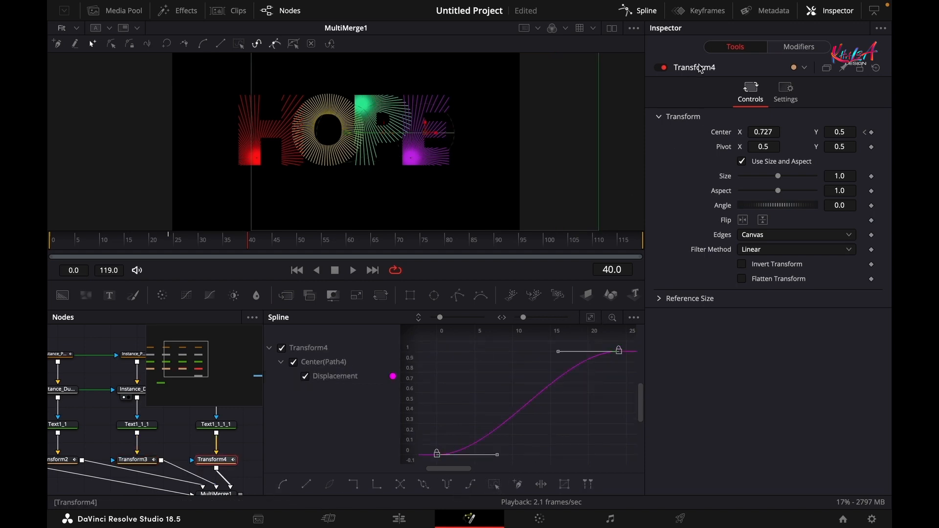
left_click(650, 20)
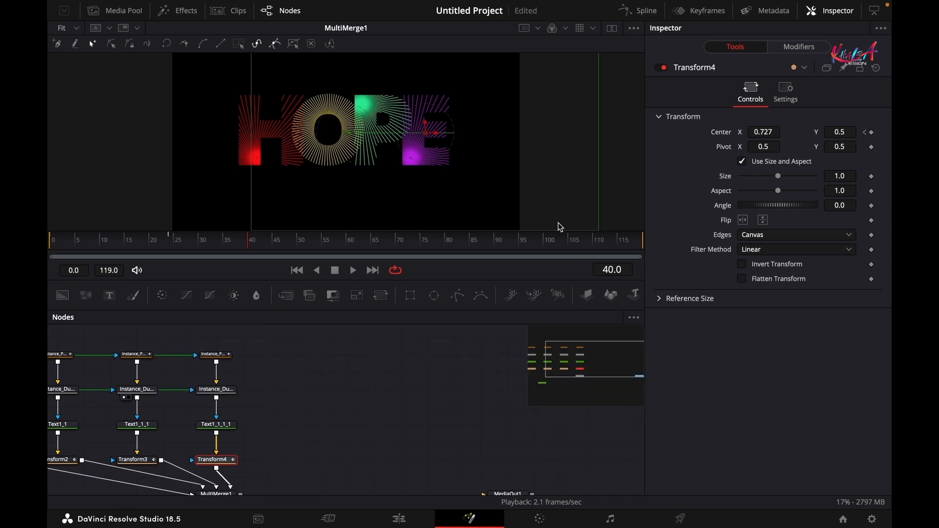
- Play the composition from the first frame to review the animation
left_click_drag(292, 417, 351, 357)
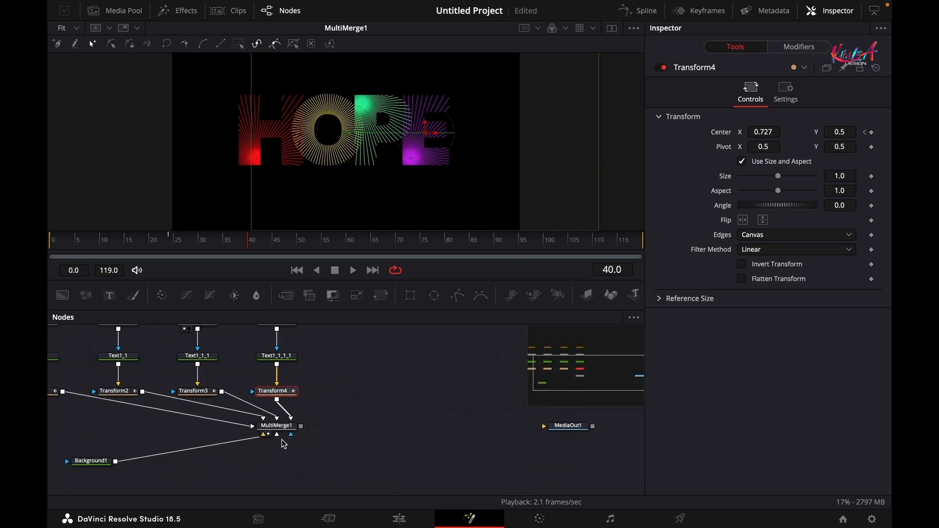
left_click(277, 426)
key("space")
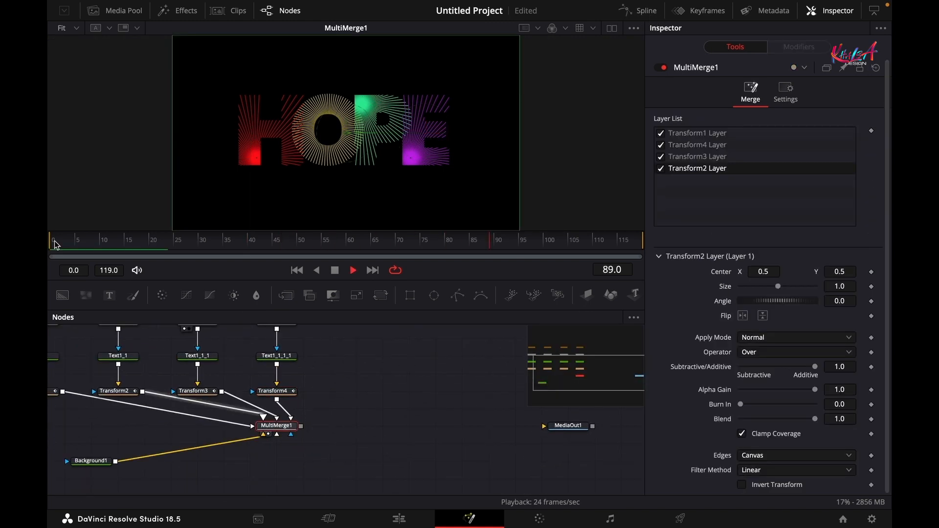
left_click(55, 242)
left_click(55, 241)
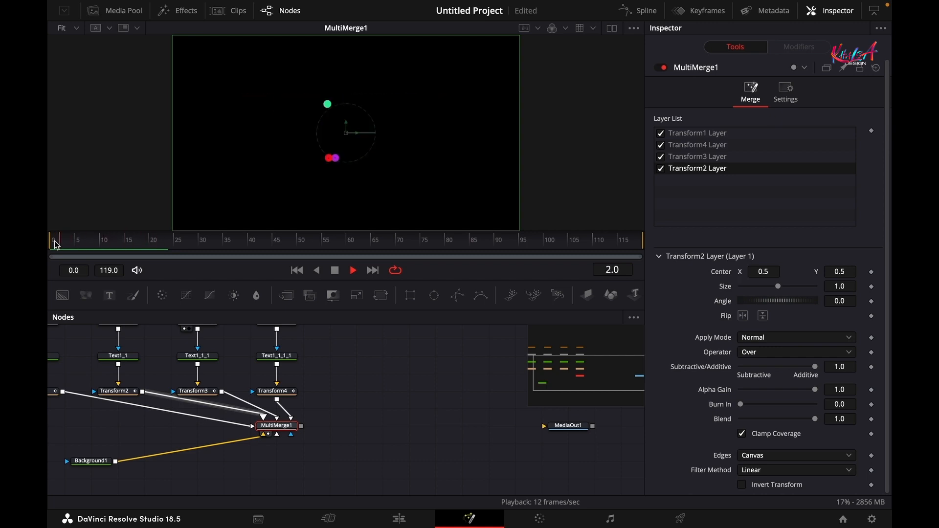
key("space")
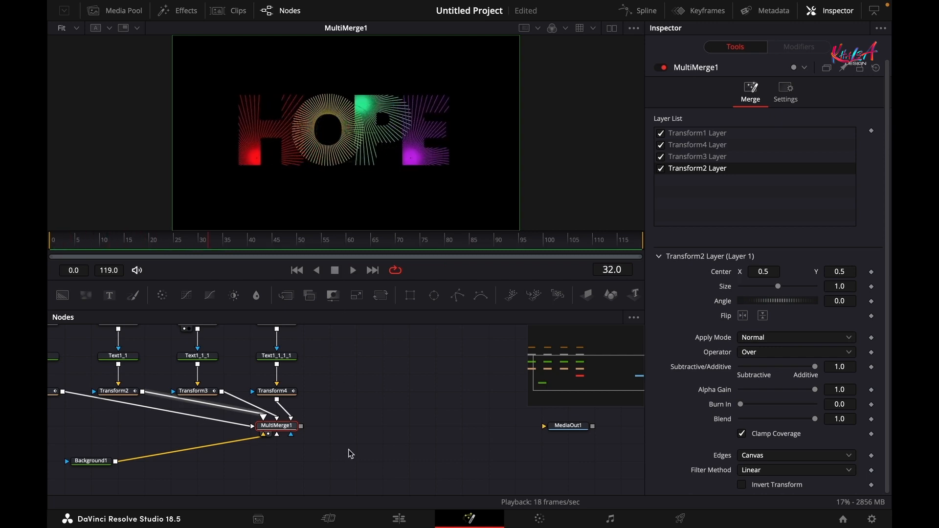
left_click(348, 422)
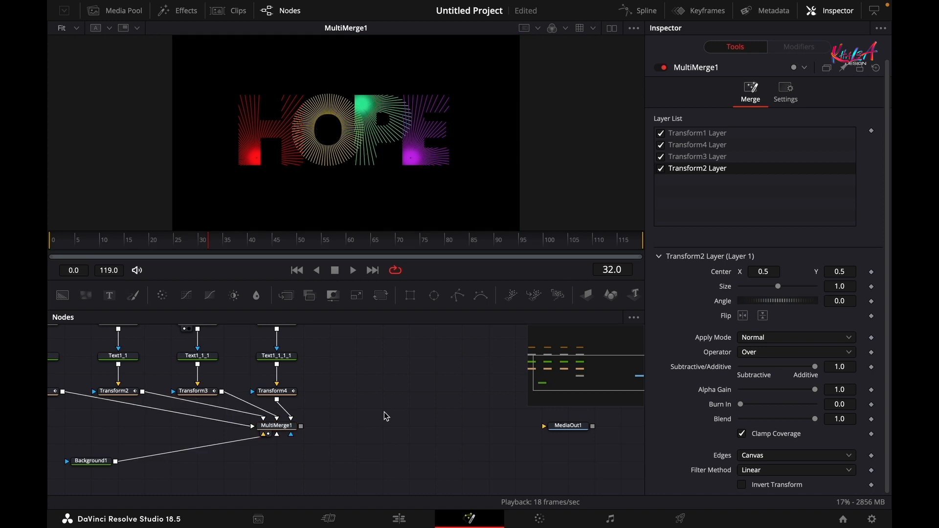
- Add a Time Speed node through the tool search
key("shift+space")
type("MULT")
key("BackSpace")
key("BackSpace")
key("BackSpace")
key("BackSpace")
type("TIMW")
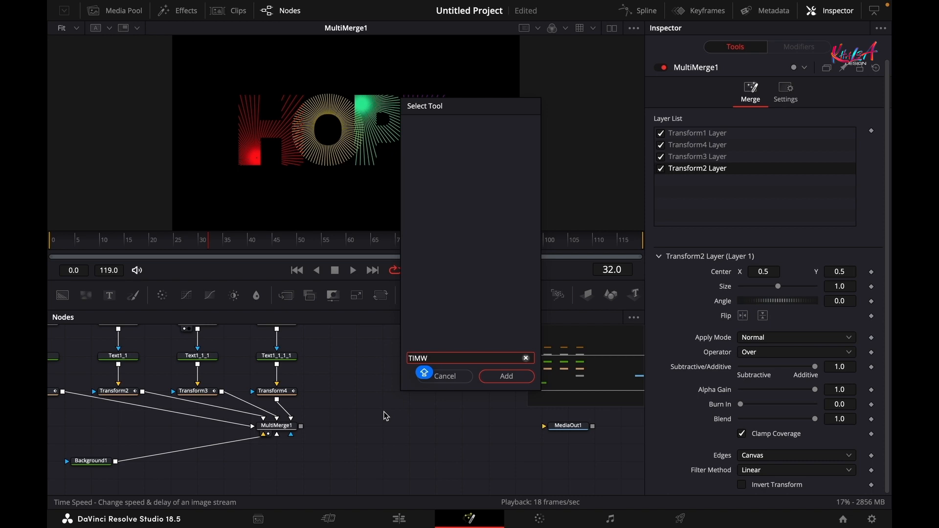
key("BackSpace")
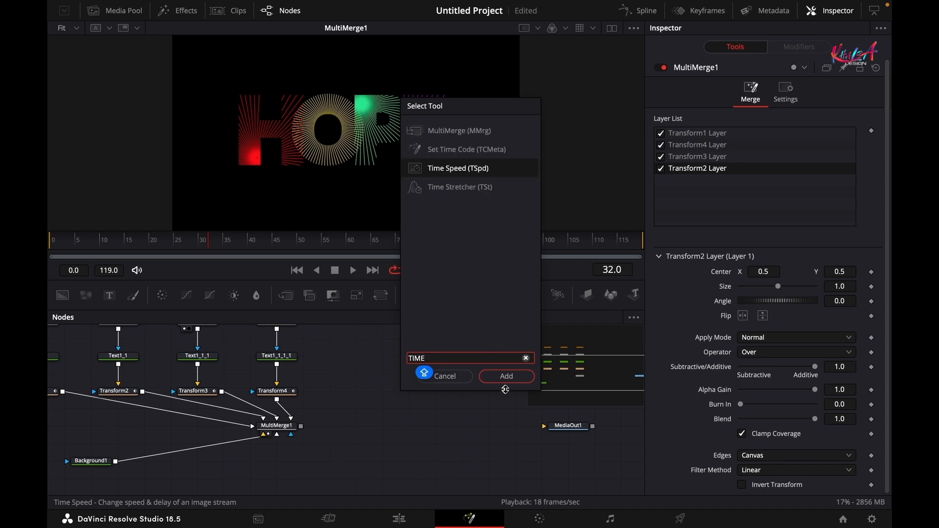
type("E")
left_click(506, 376)
- Feed MultiMerge1's output into TimeSpeed1 and set its Speed to -1.0
left_click_drag(349, 427, 364, 409)
left_click_drag(301, 426, 364, 412)
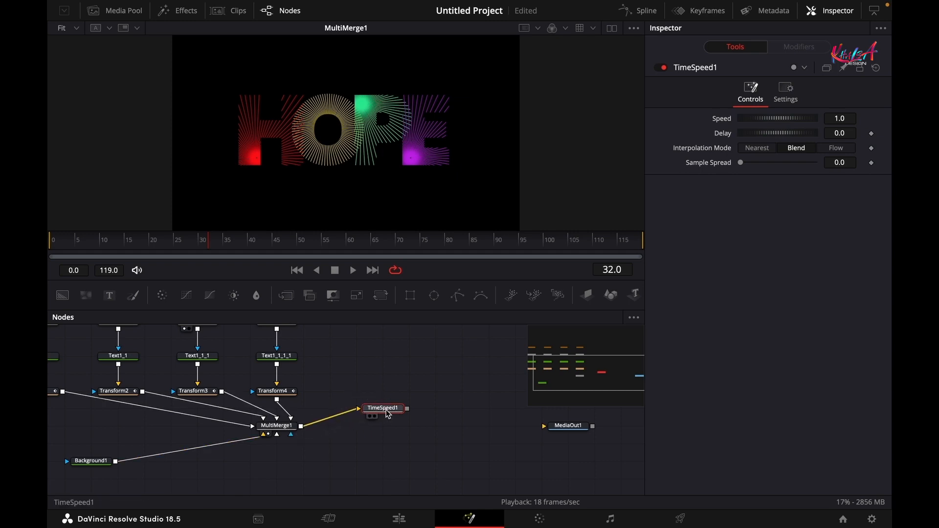
left_click(832, 119)
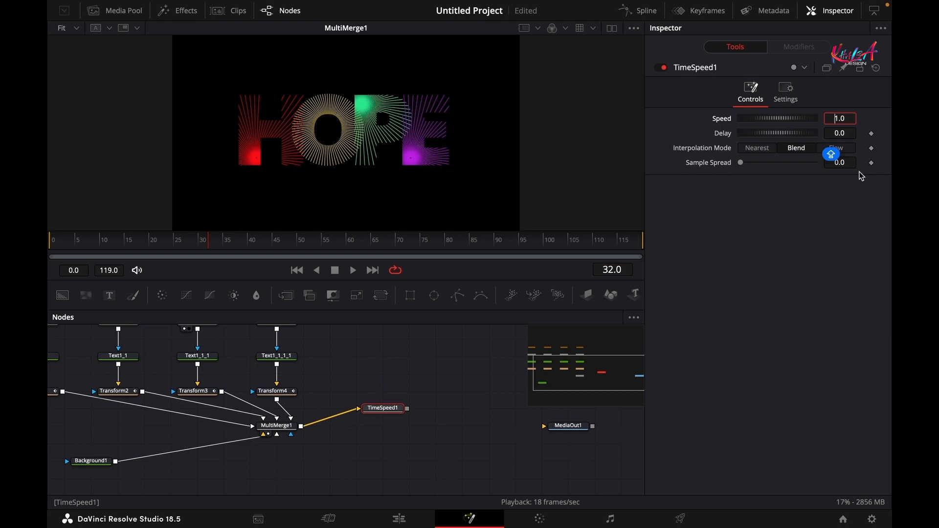
type("-")
key("Tab")
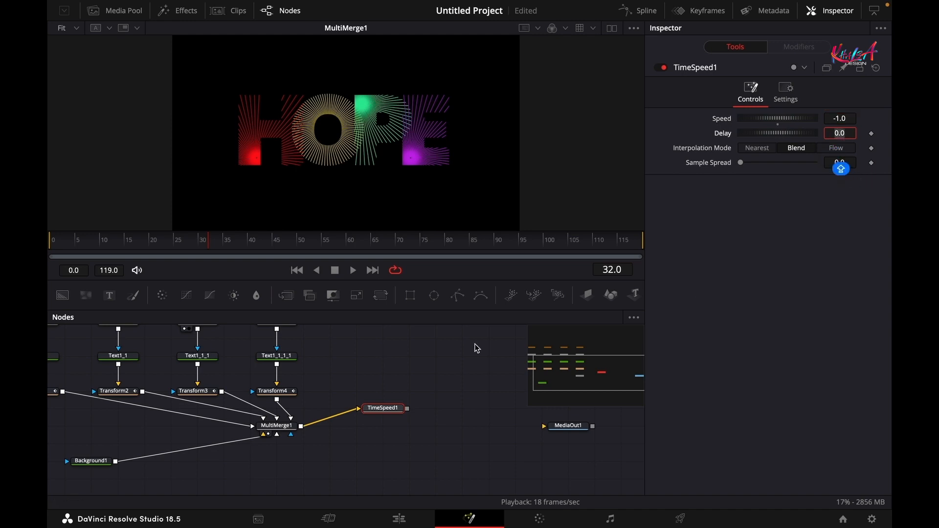
- Add Dissolve1 below TimeSpeed1 and connect MultiMerge1's output to its foreground input
left_click(373, 442)
key("shift+space")
type("DIS")
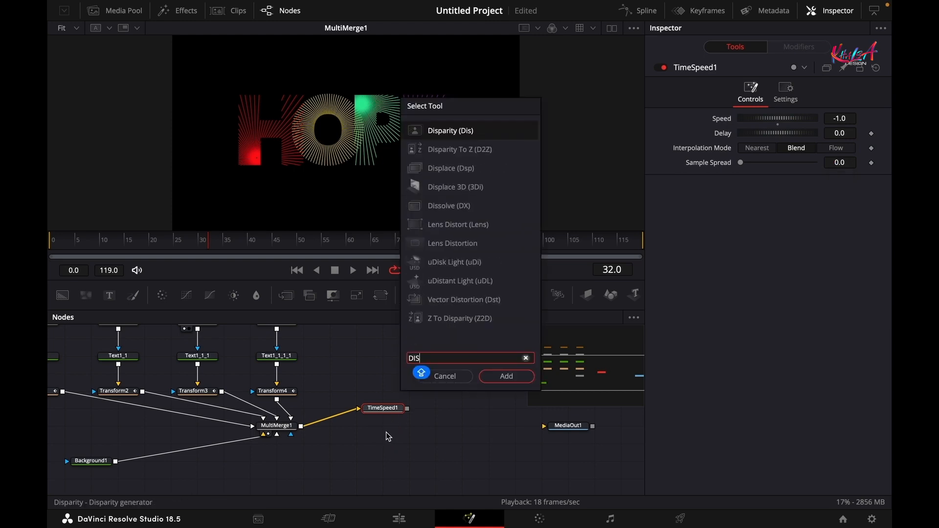
type("S")
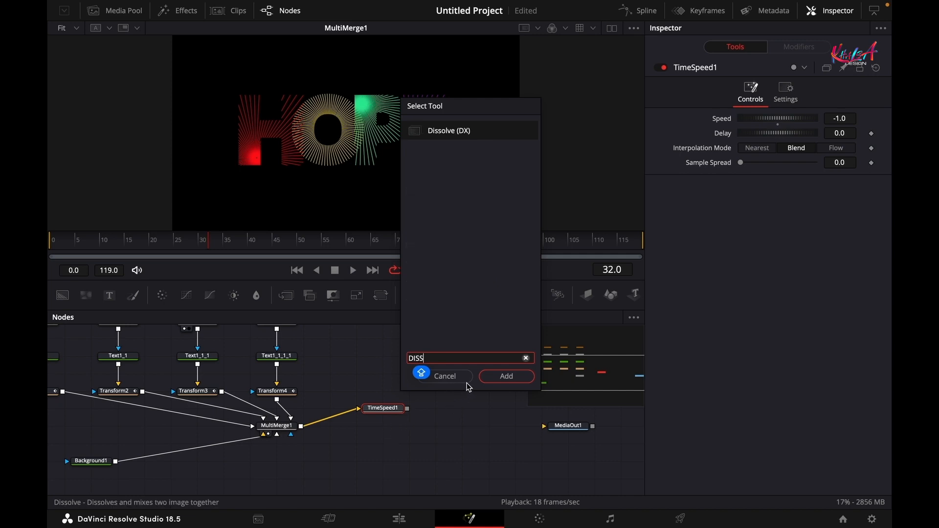
left_click(494, 376)
left_click_drag(441, 413, 388, 449)
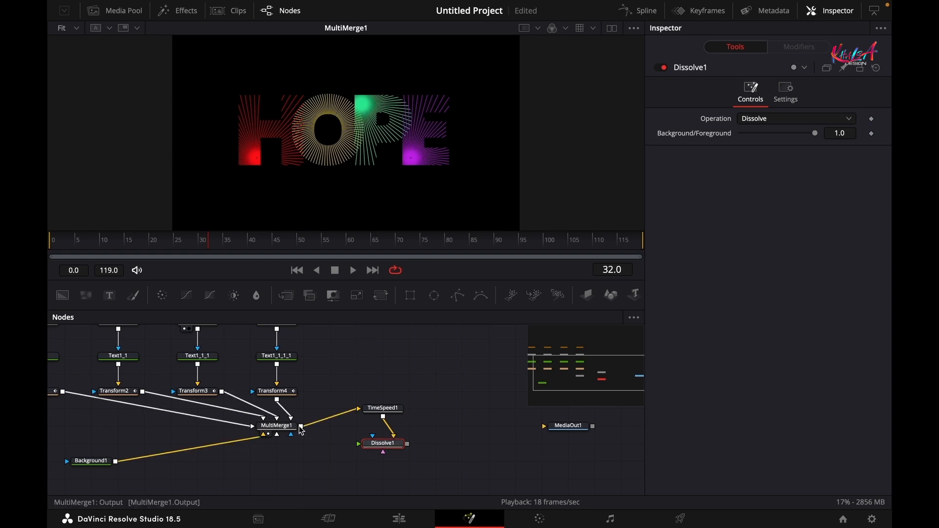
left_click_drag(301, 426, 545, 427)
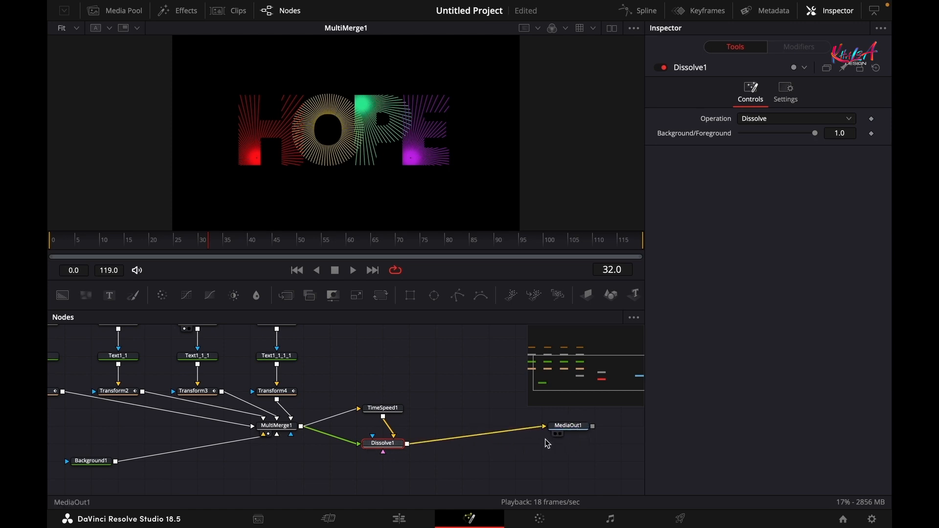
- Drive Dissolve1's Background/Foreground with iif((comp.RenderEnd-time)<(comp.RenderEnd/2),0,1)
right_click(710, 134)
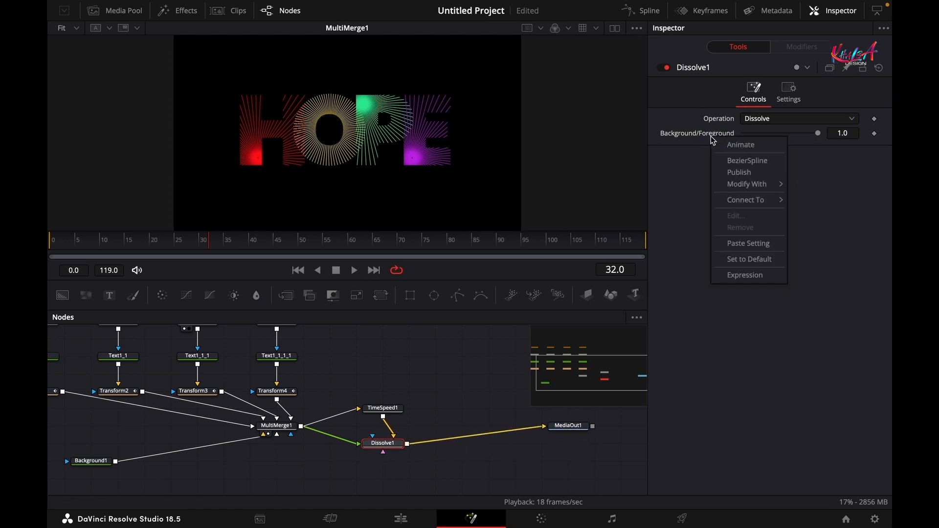
left_click(749, 275)
left_click(794, 147)
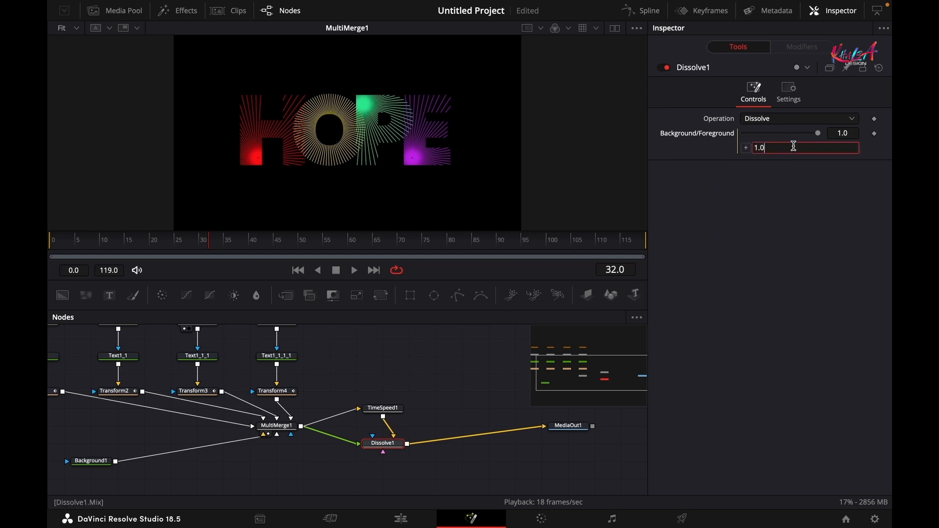
key("ctrl+v")
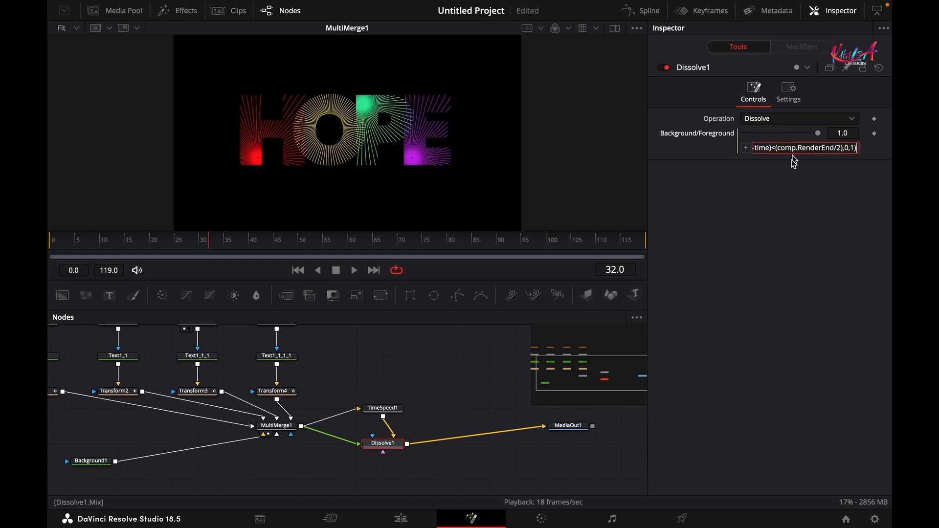
left_click(768, 244)
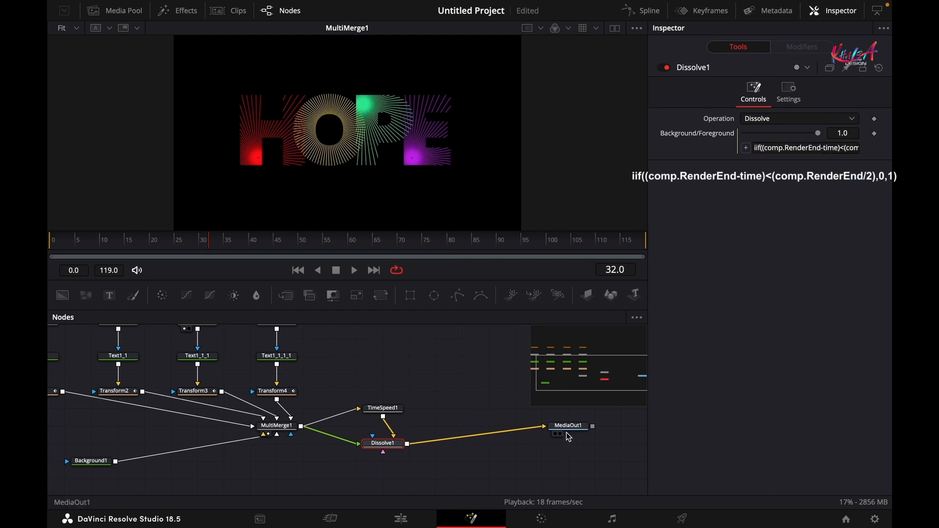
- View MediaOut1 and scrub past frame 69 to check the reversed second half
left_click_drag(569, 424, 394, 117)
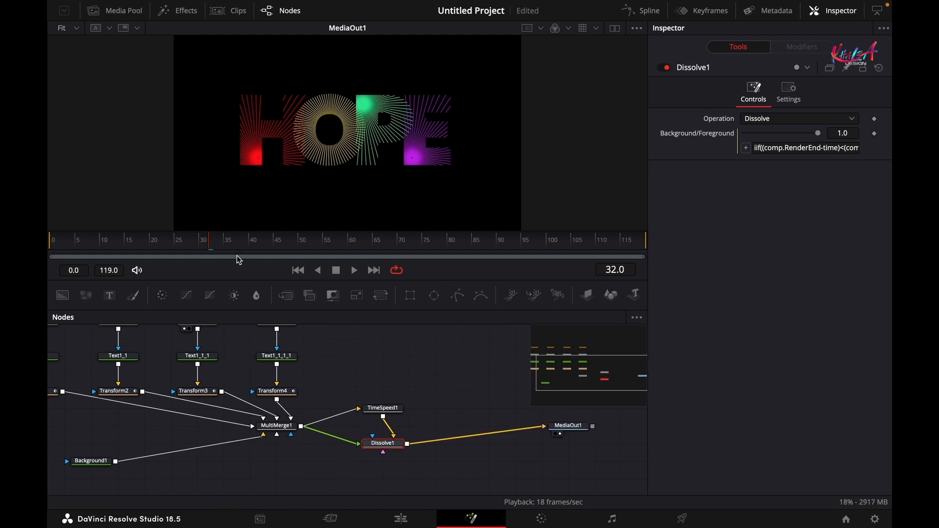
left_click_drag(244, 245, 394, 243)
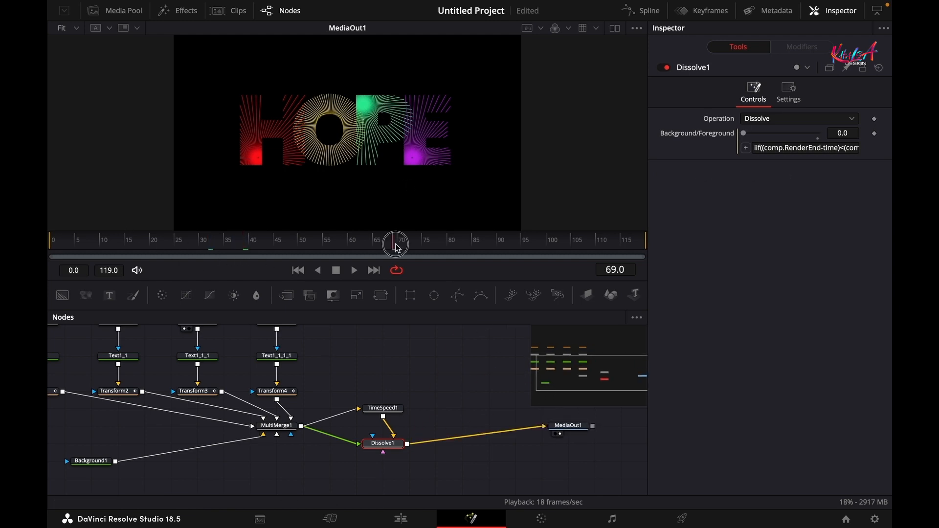
left_click_drag(573, 248, 638, 249)
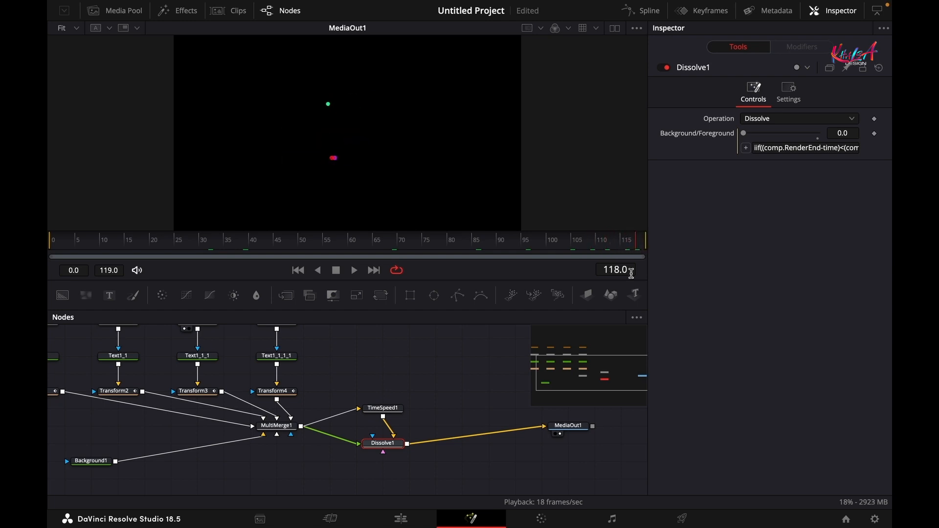
- On the Edit page, loop-play the HOPE clip, trim it to 00:00:03:06, and replay
left_click(401, 519)
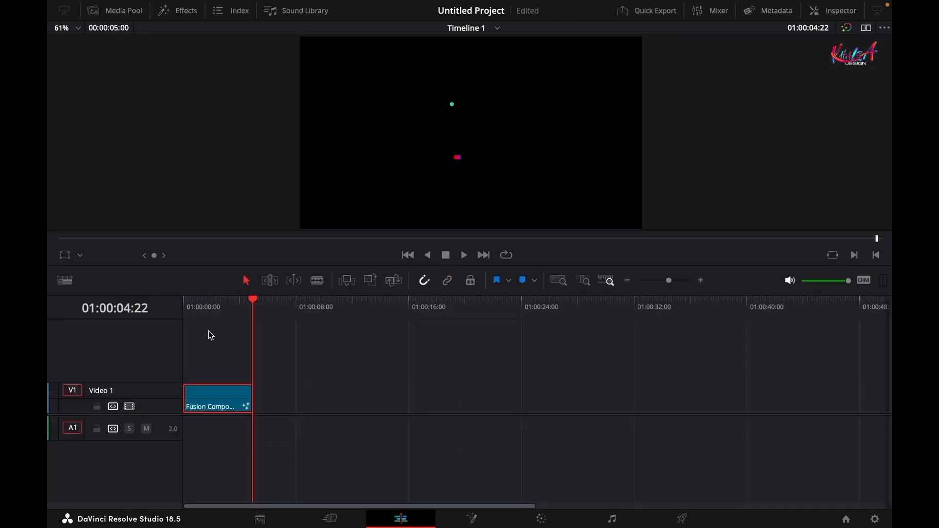
left_click(191, 307)
key("space")
left_click(506, 255)
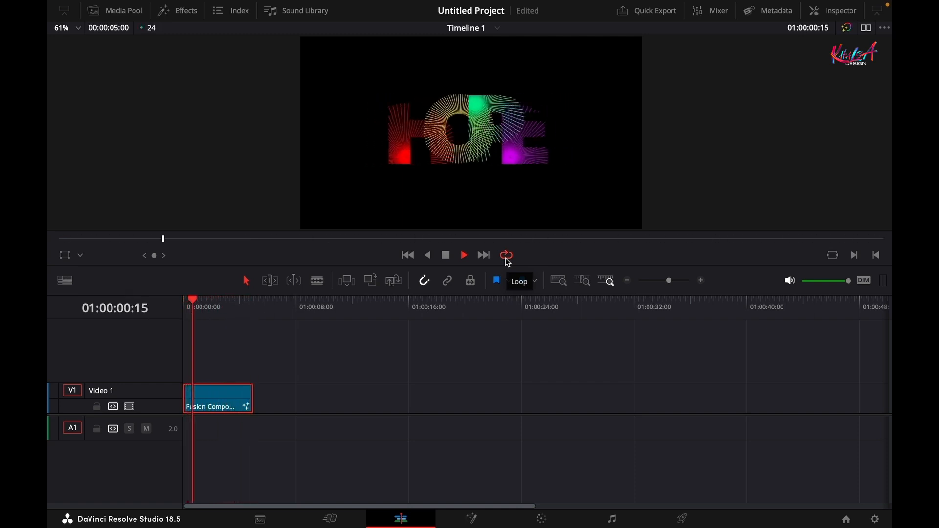
key("space")
left_click_drag(251, 399, 228, 398)
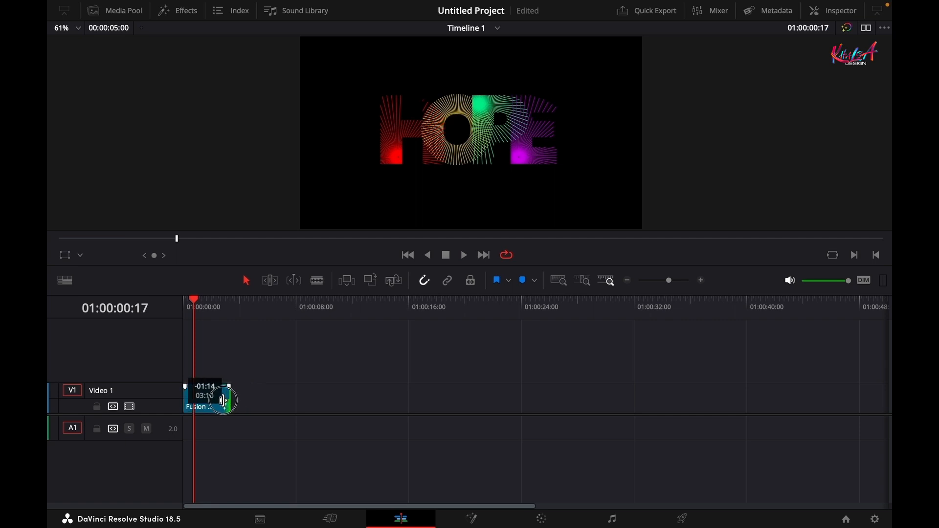
key("space")
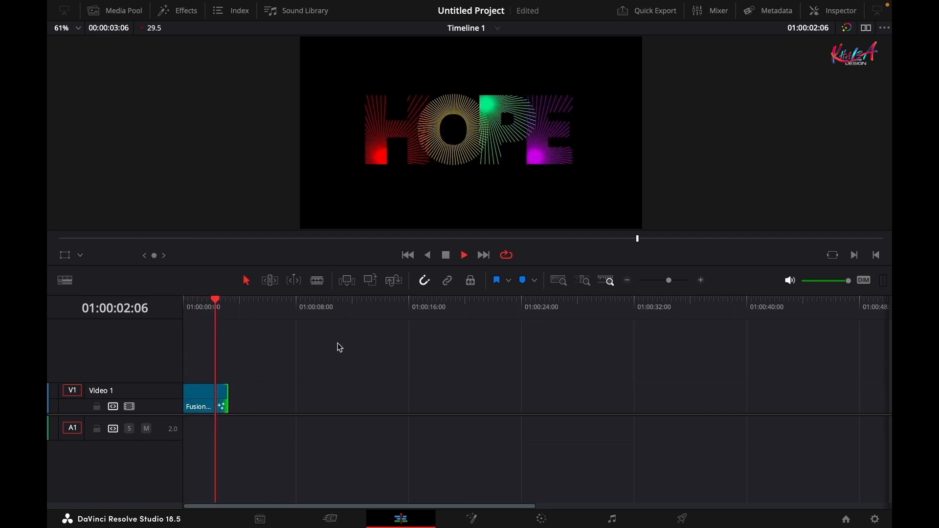